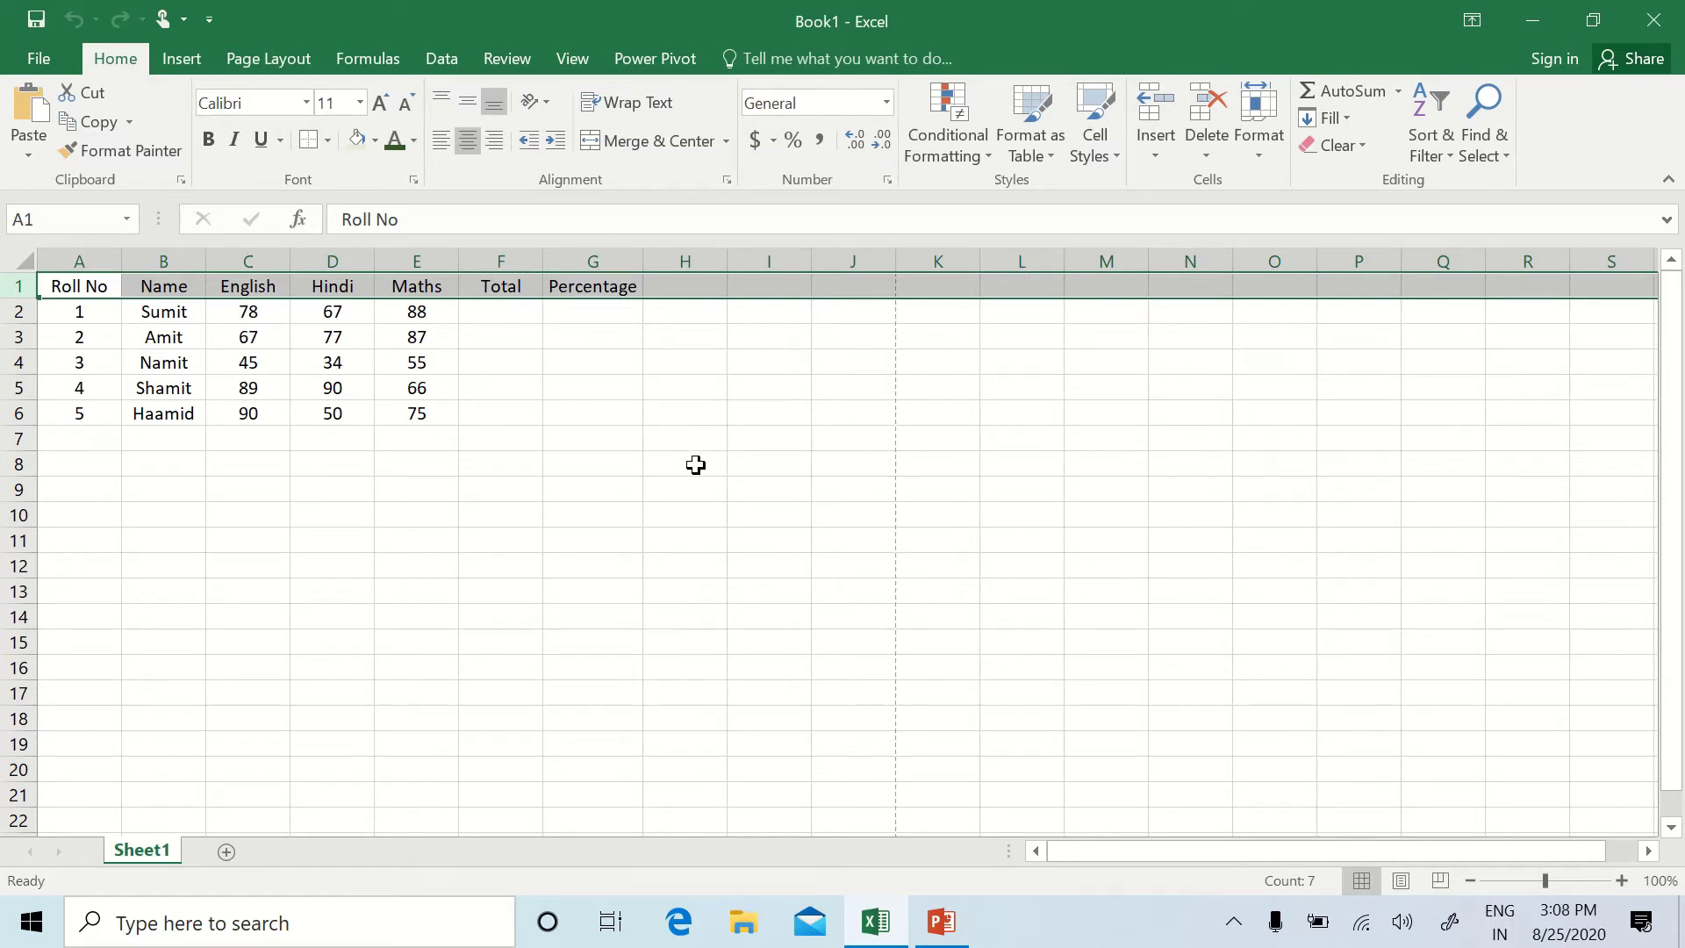
Step: Examine the marks table on Sheet1: the Percentage and Maths columns, the heading row and the empty Total and Percentage cells
click(579, 482)
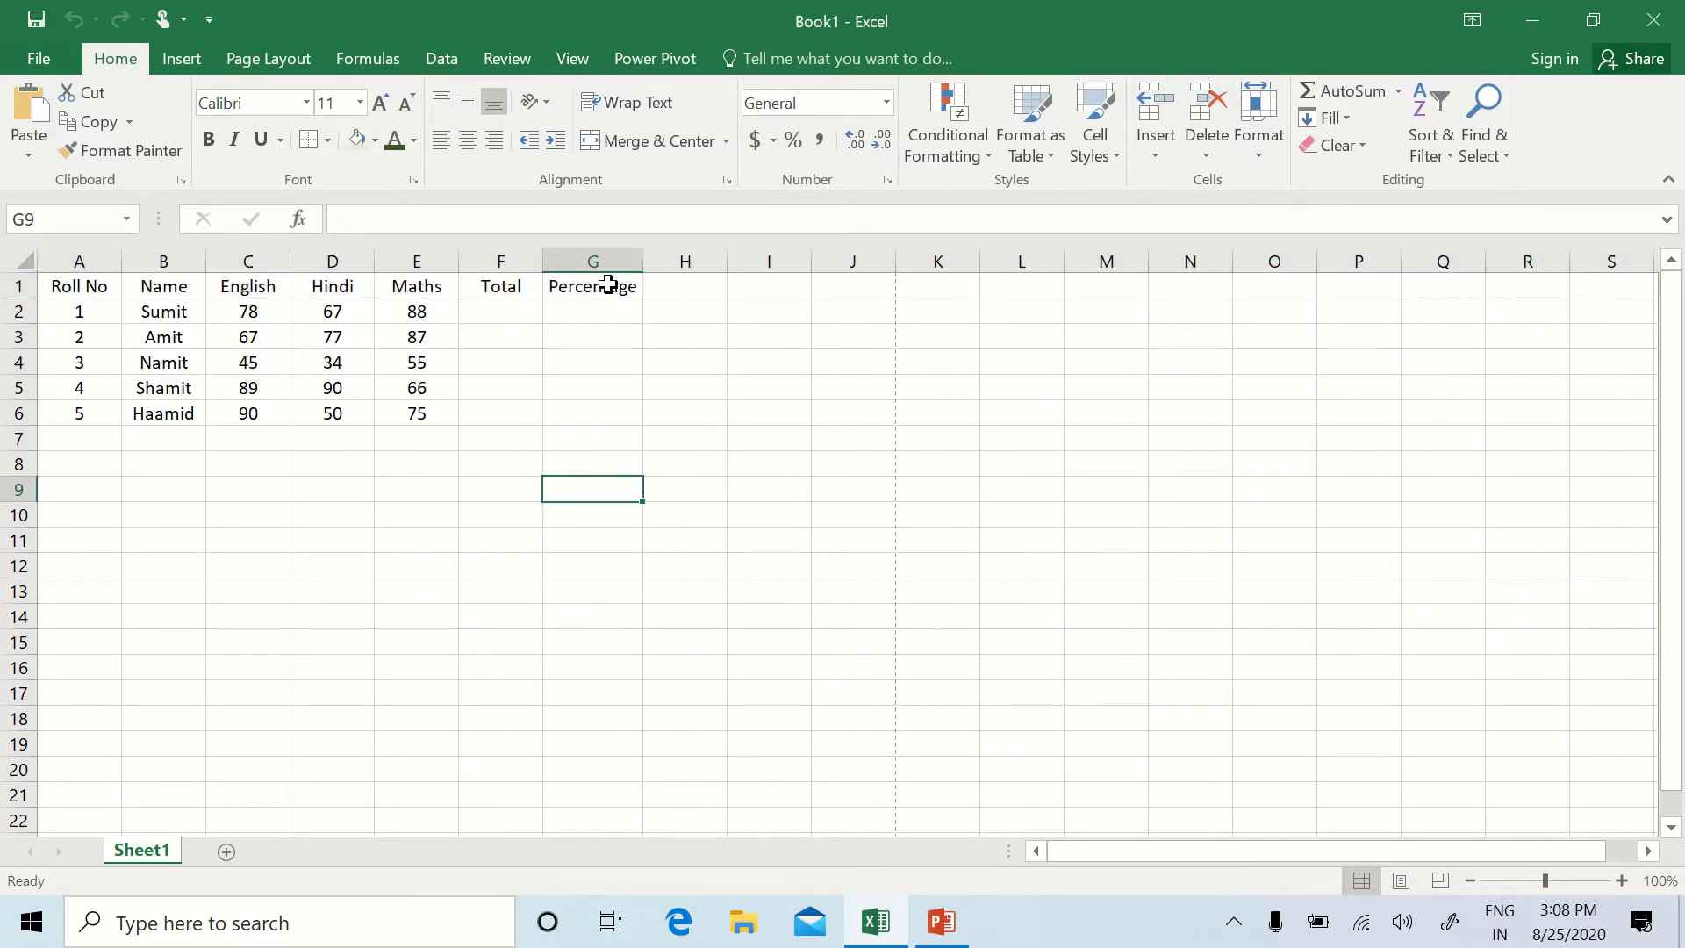
click(581, 254)
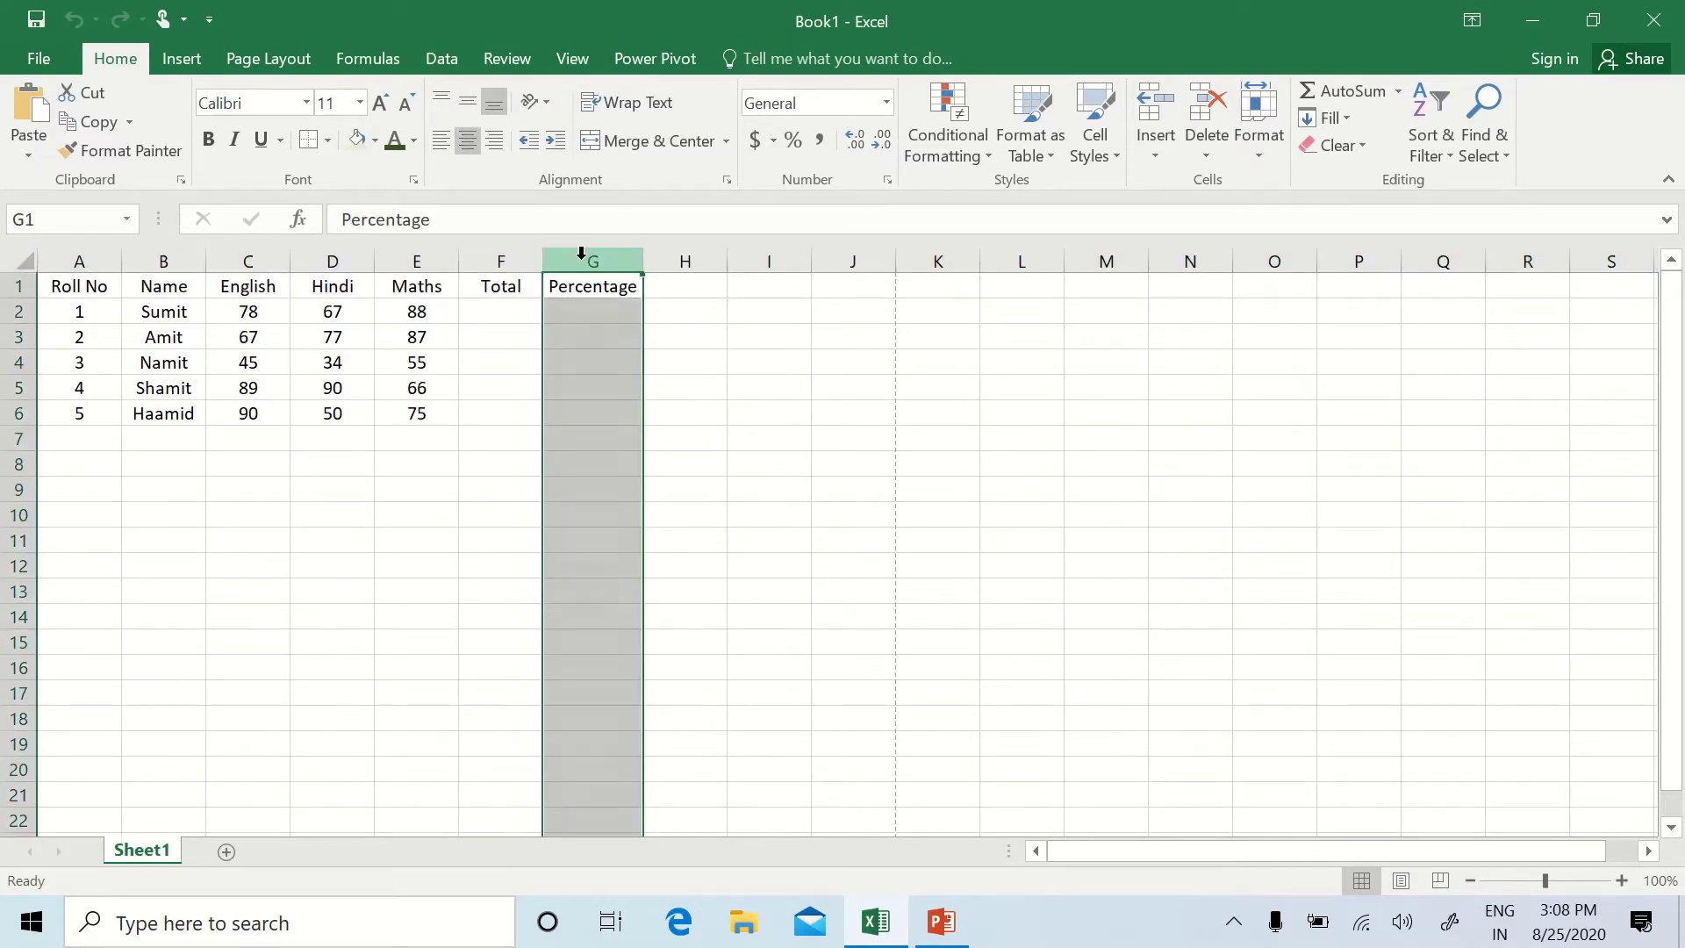
click(465, 261)
click(430, 261)
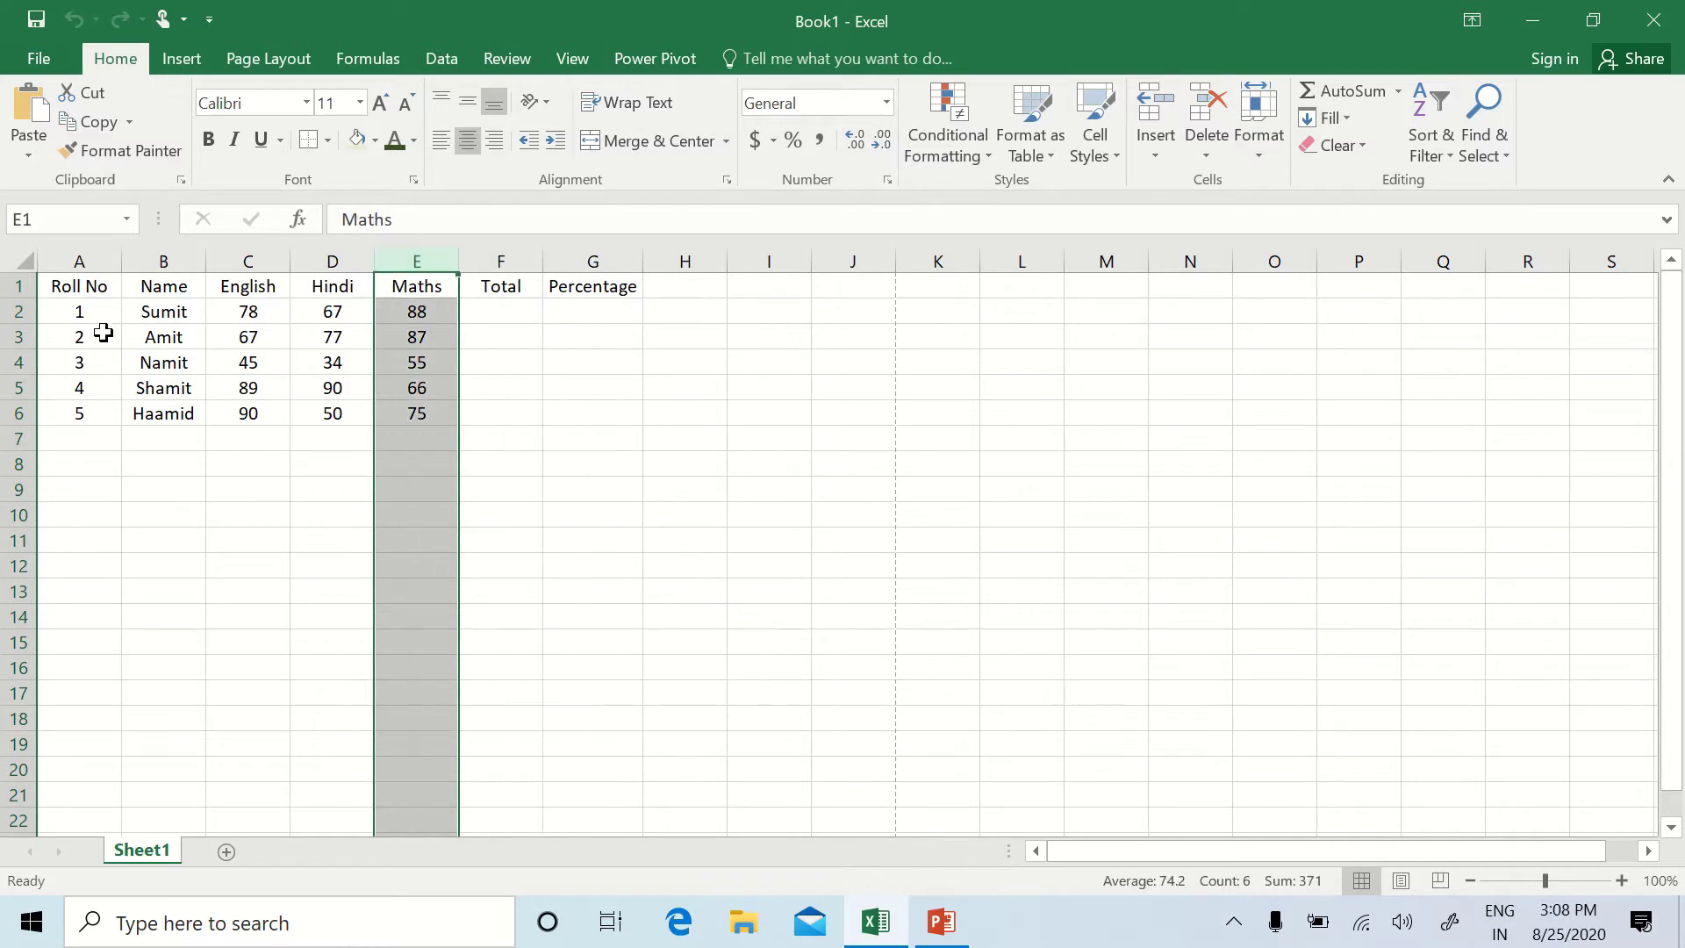
click(19, 286)
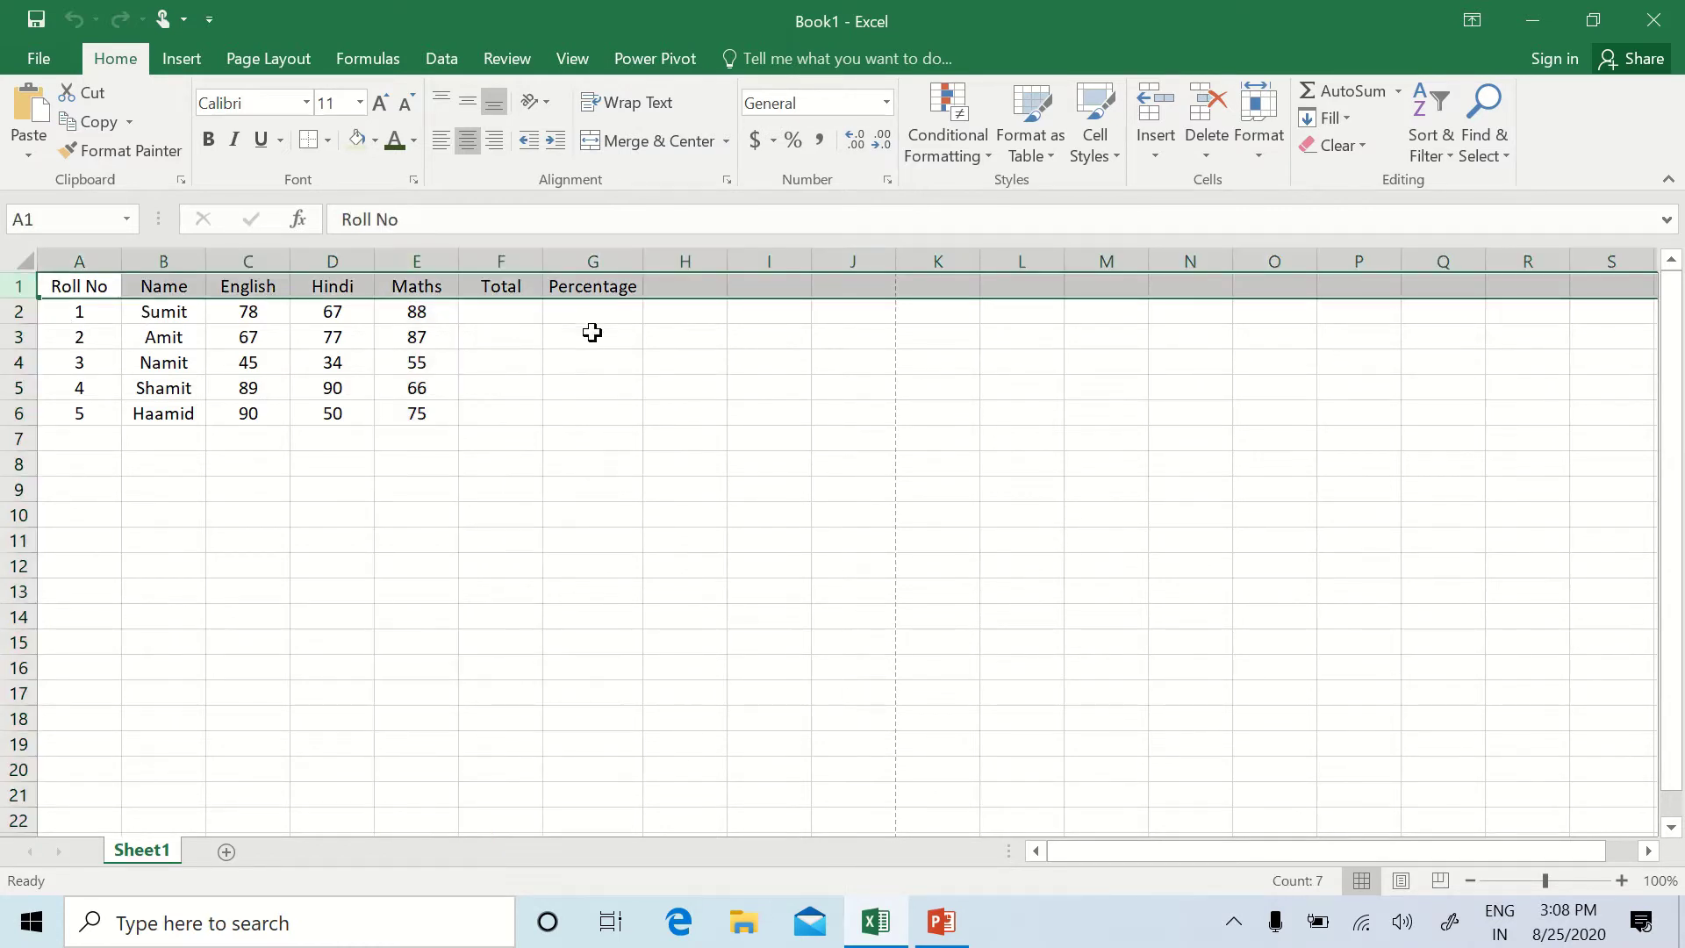
click(517, 311)
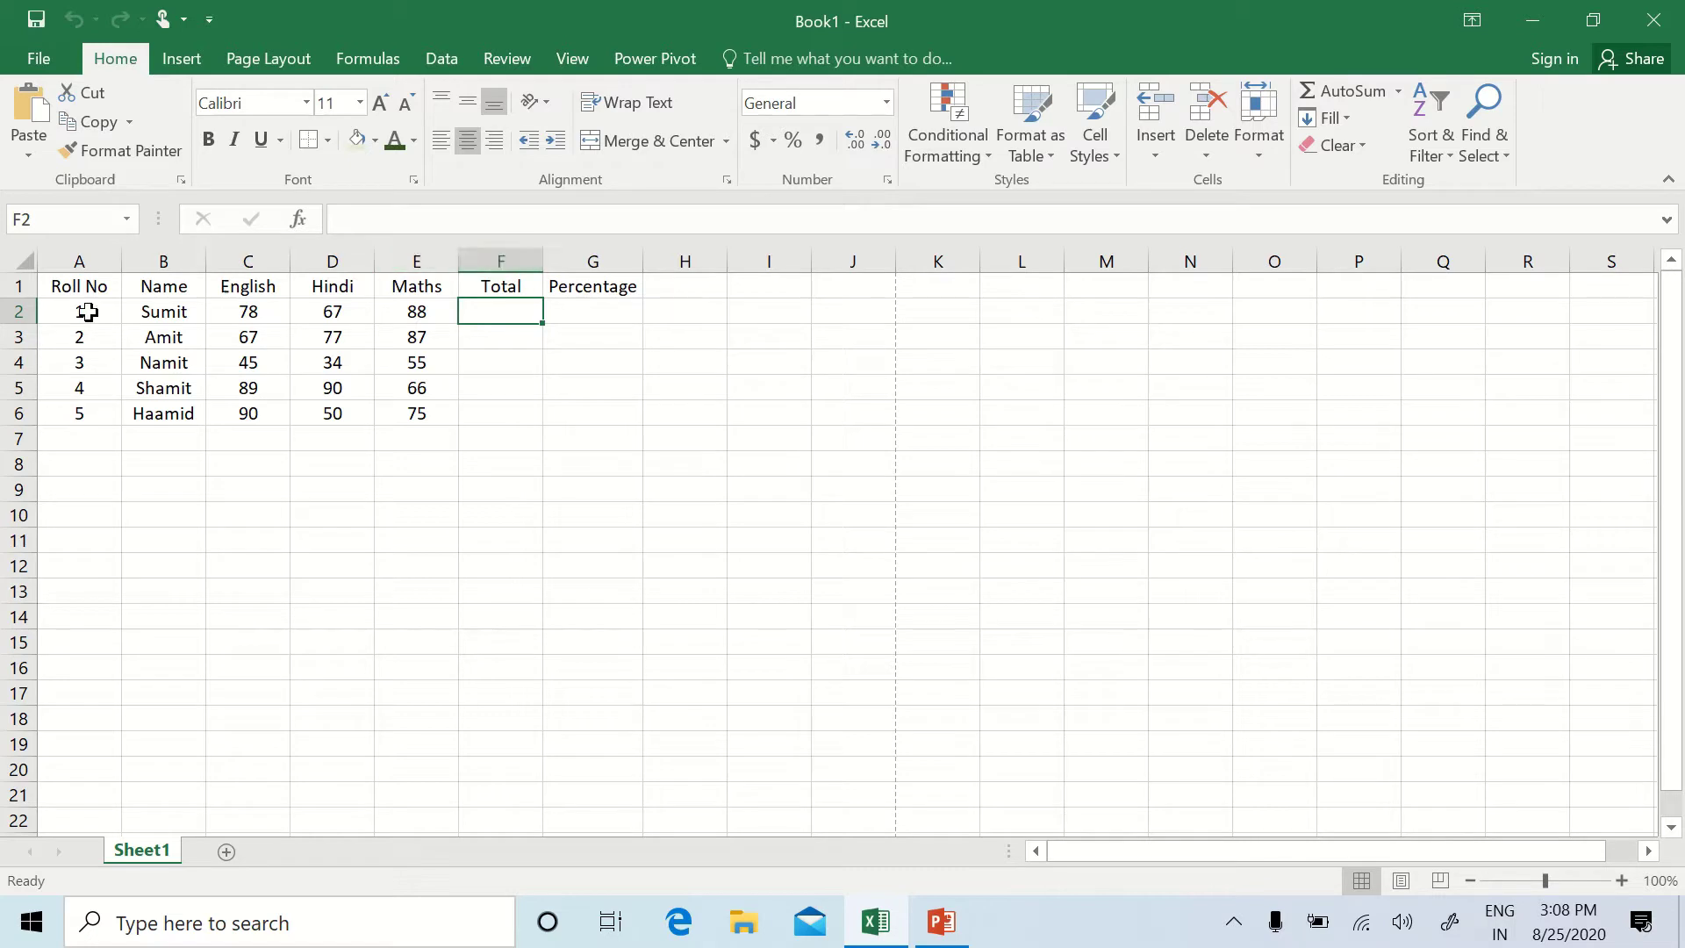
click(579, 340)
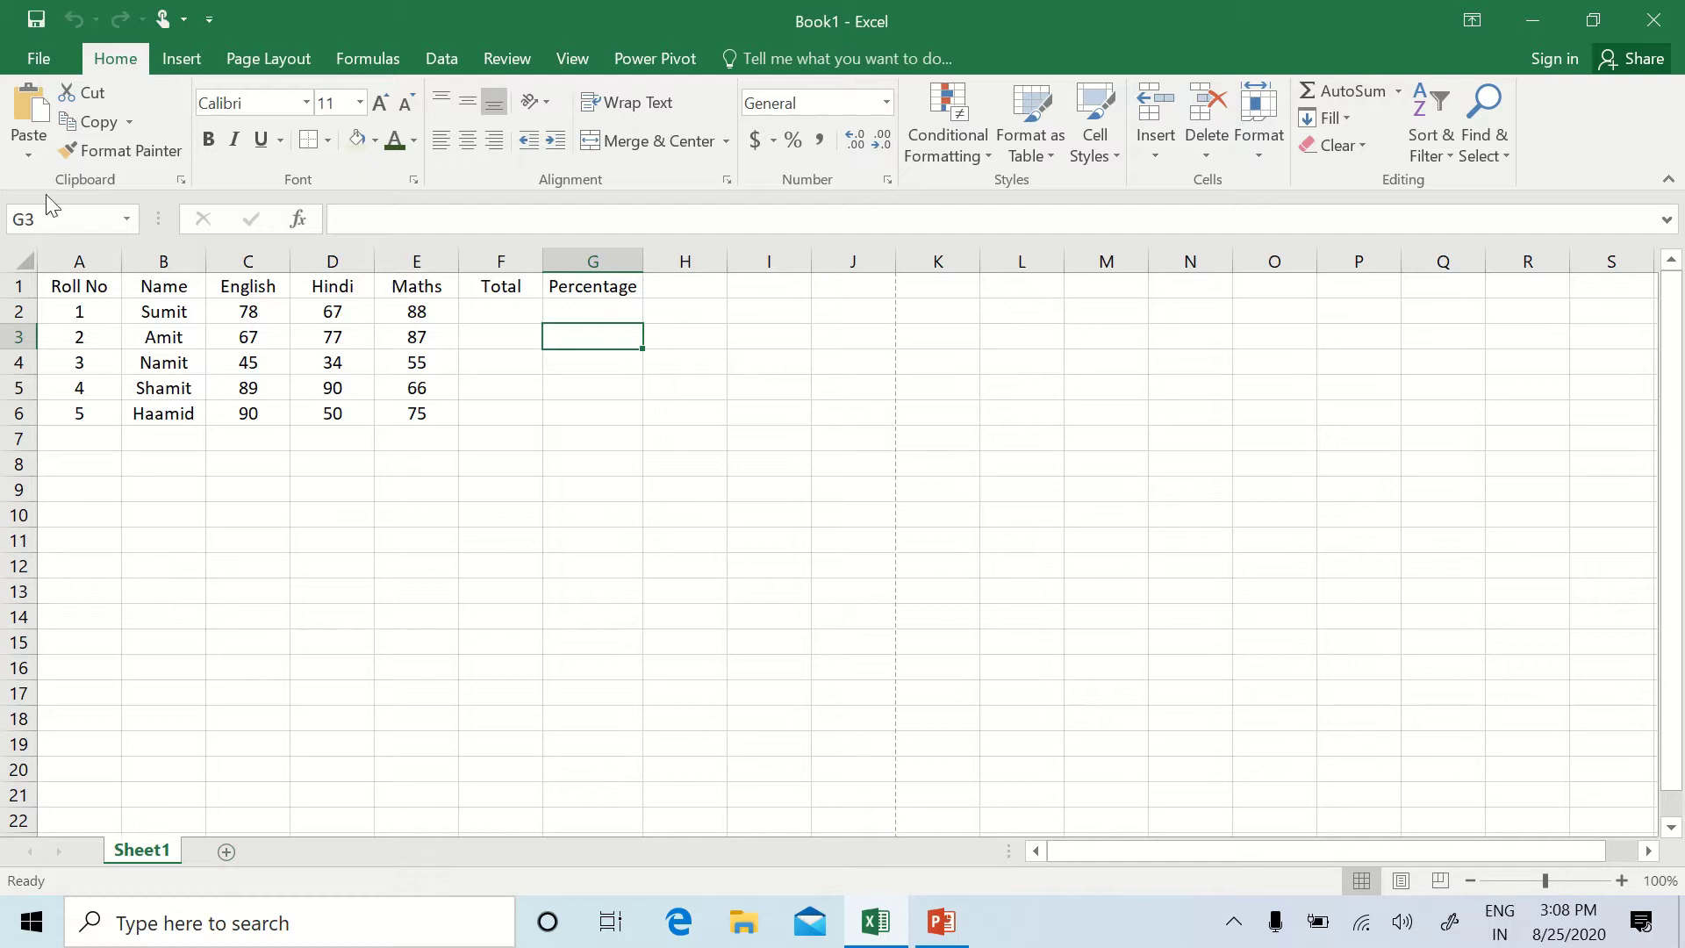
Step: View the available templates for creating a new workbook and return to the worksheet
click(37, 57)
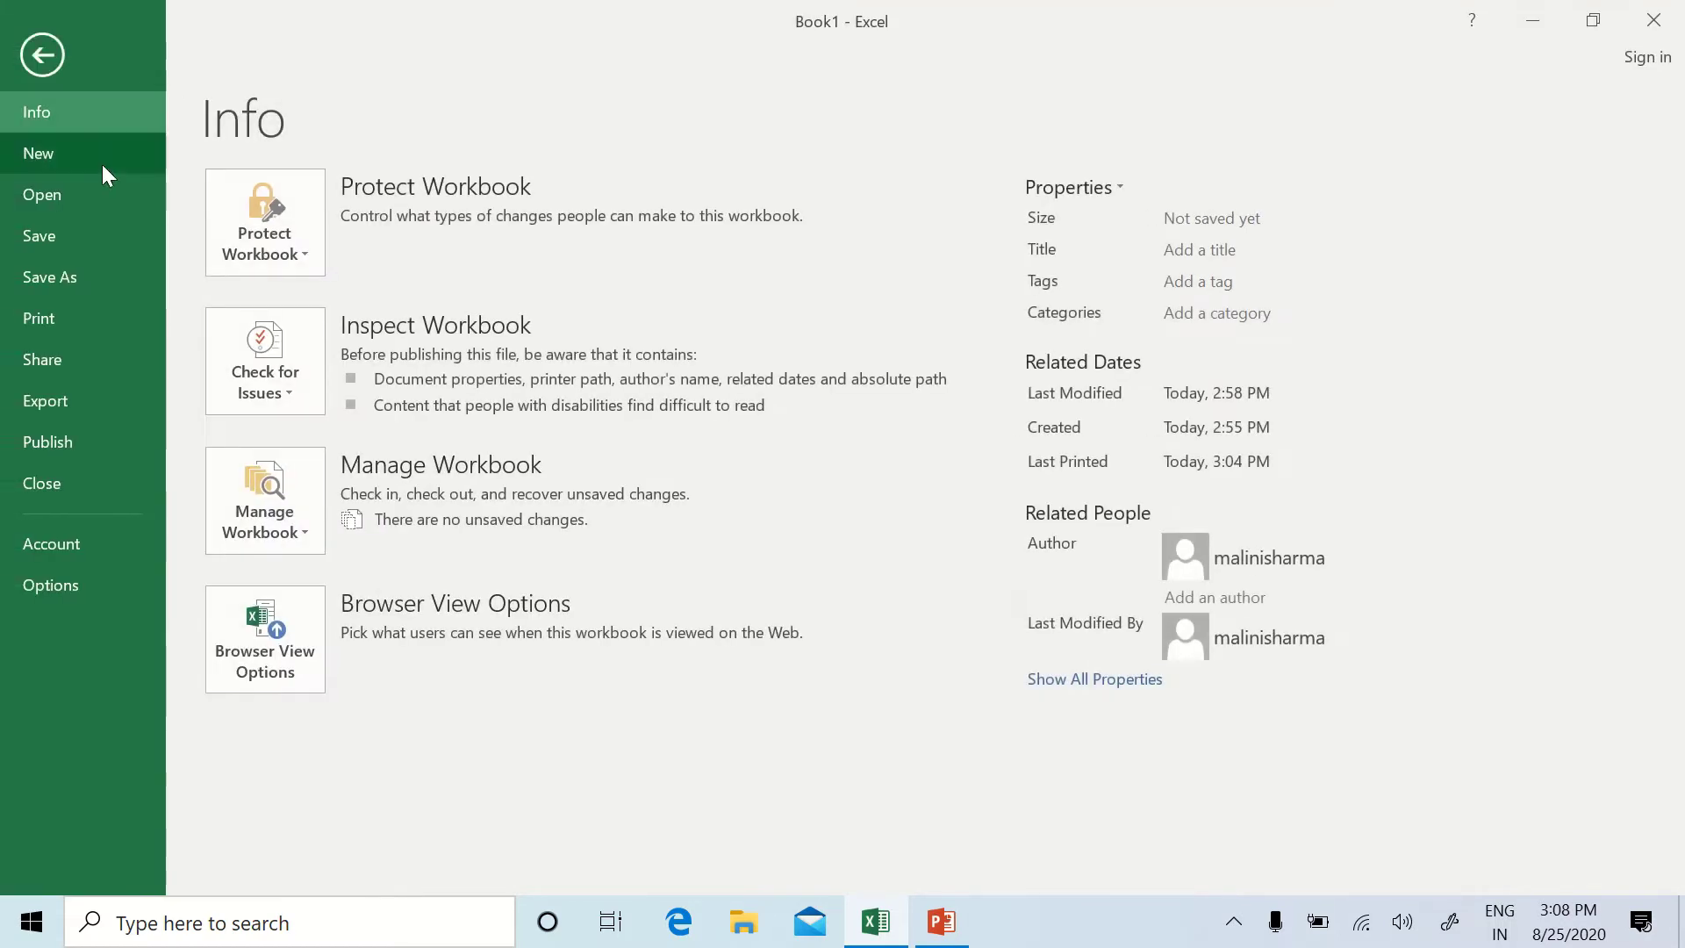
click(101, 163)
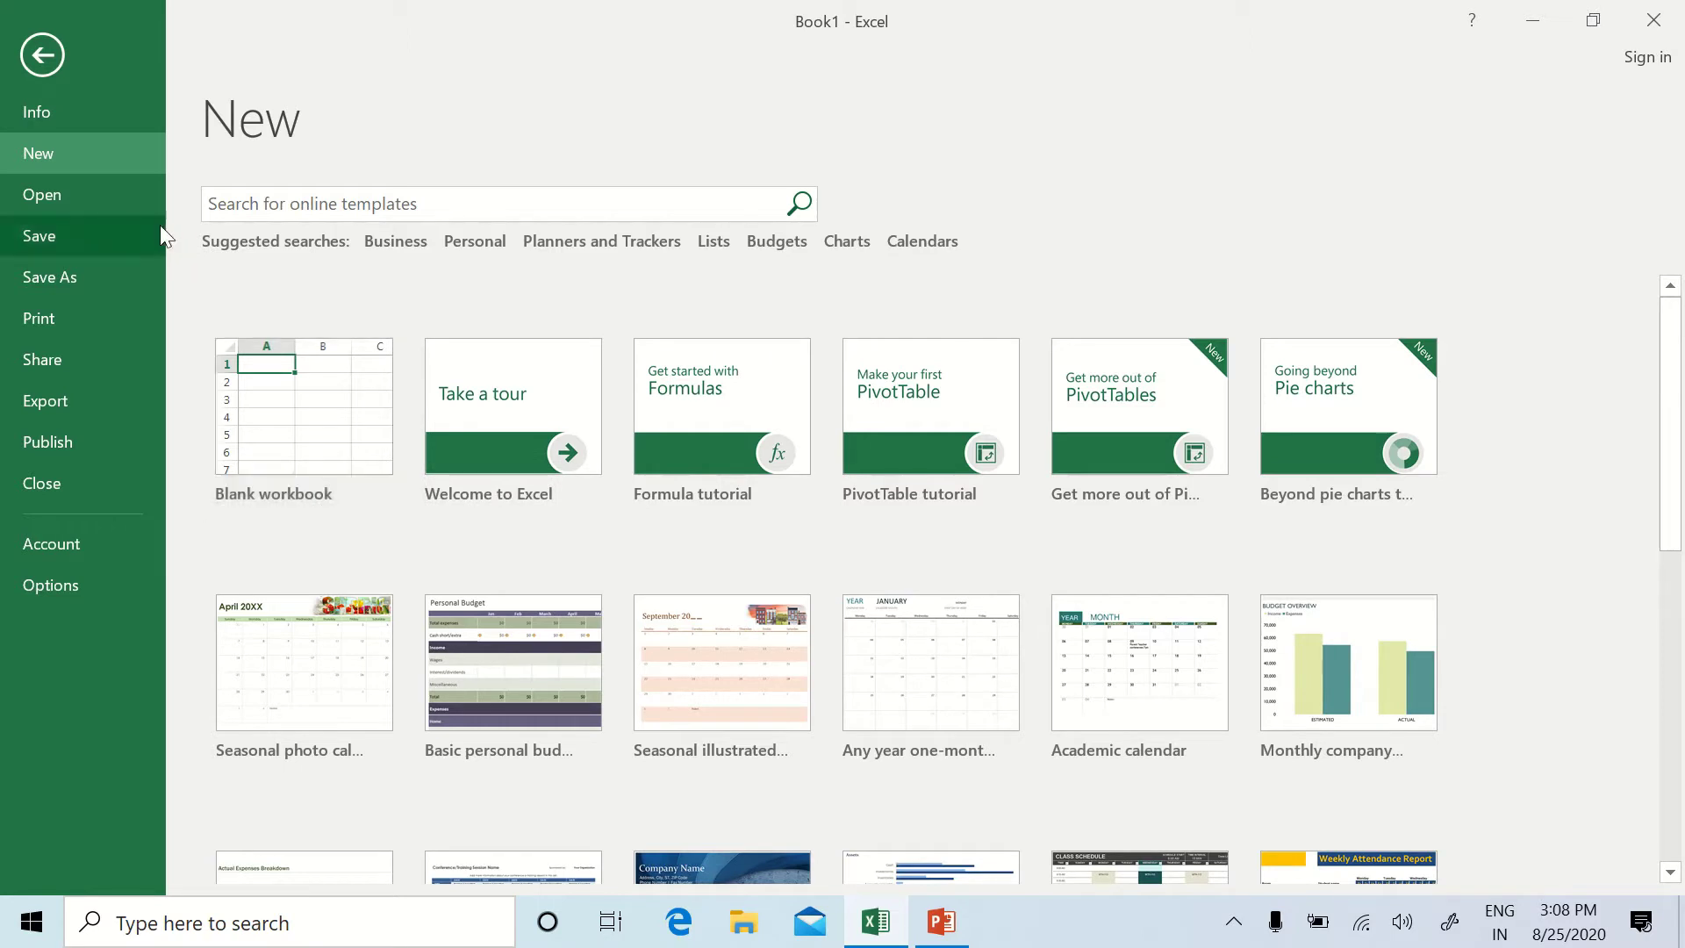
click(42, 58)
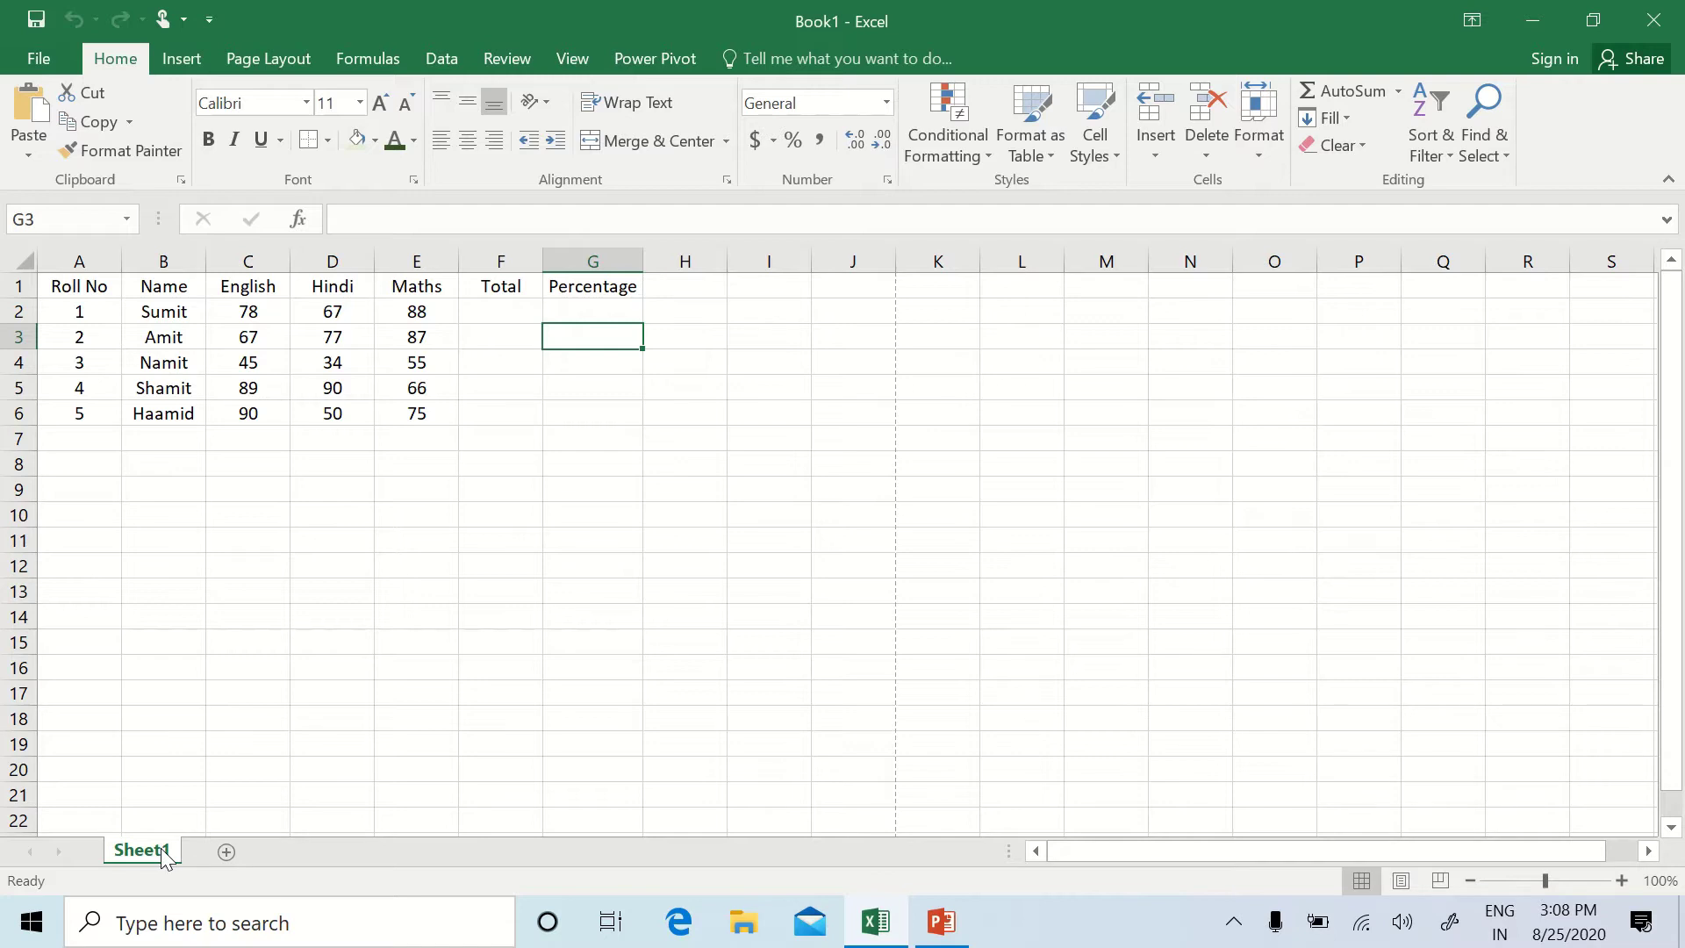
Step: Add two worksheets after Sheet1 and delete the last one, Sheet5
click(224, 853)
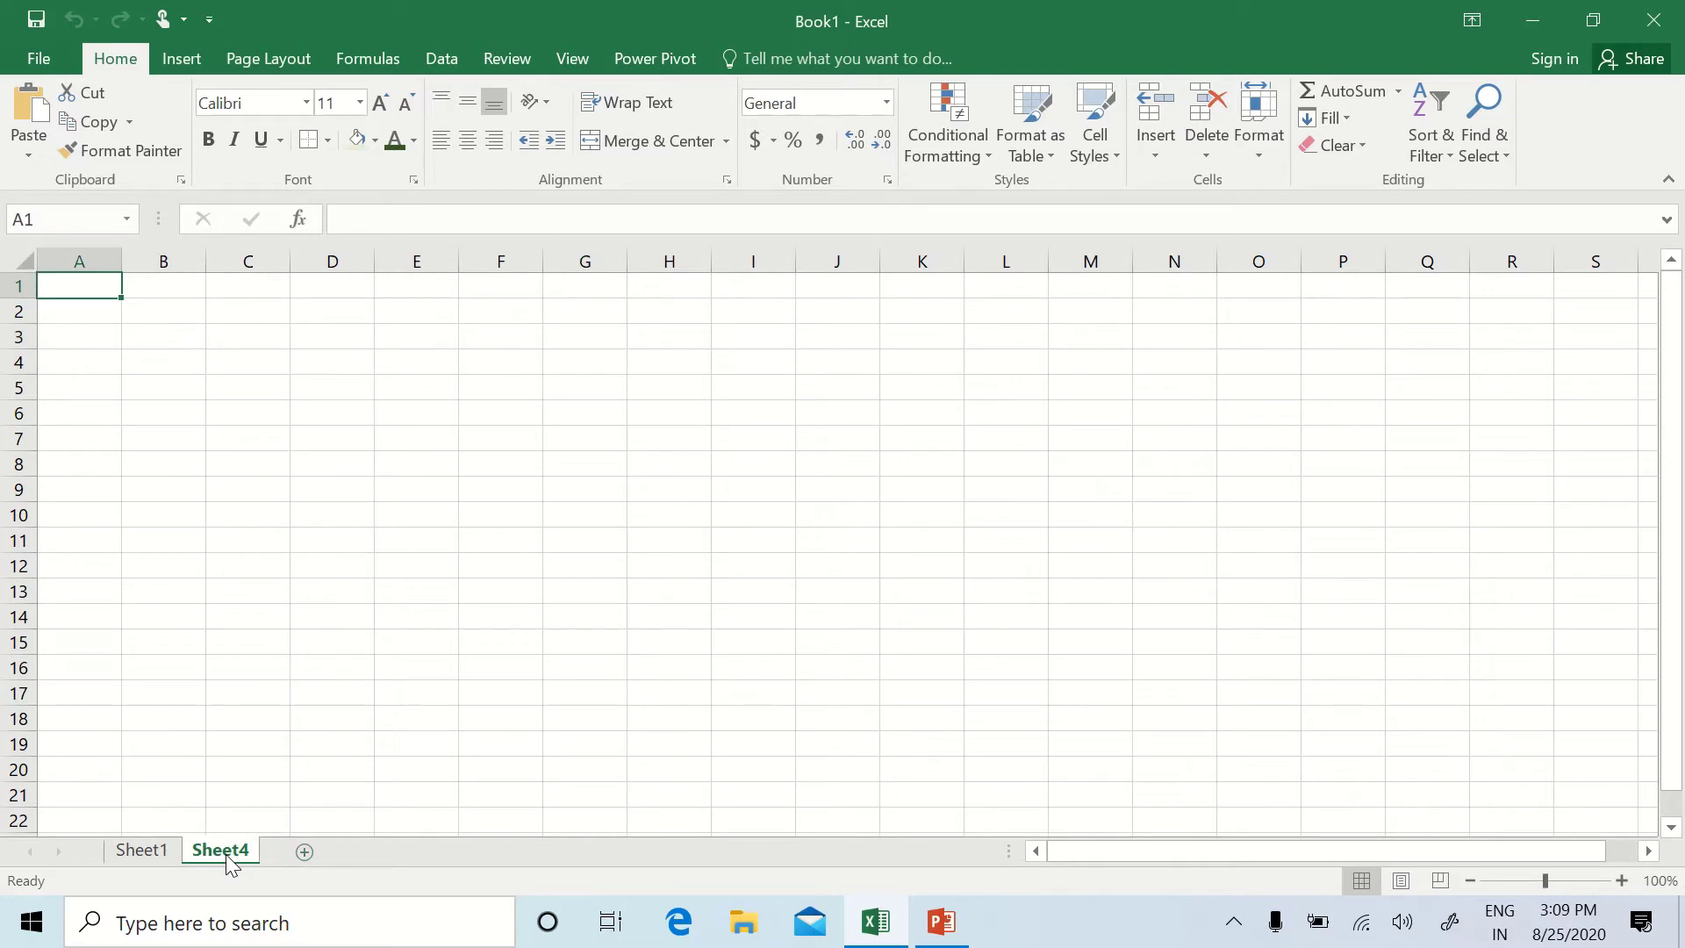
click(301, 854)
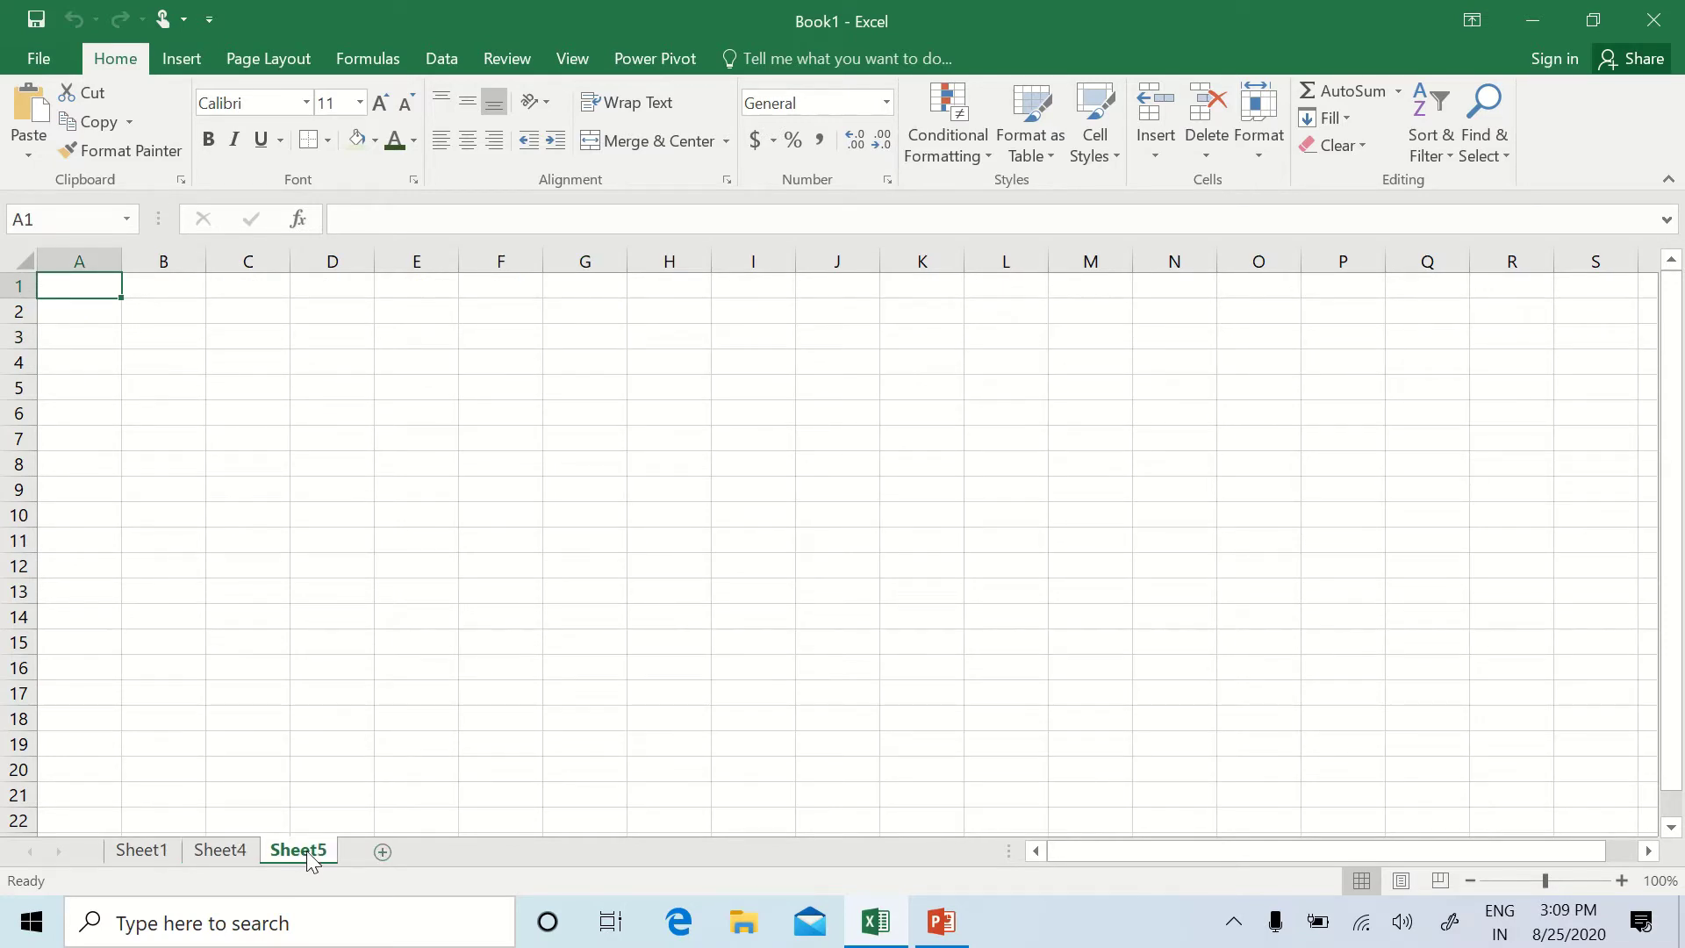
right_click(307, 850)
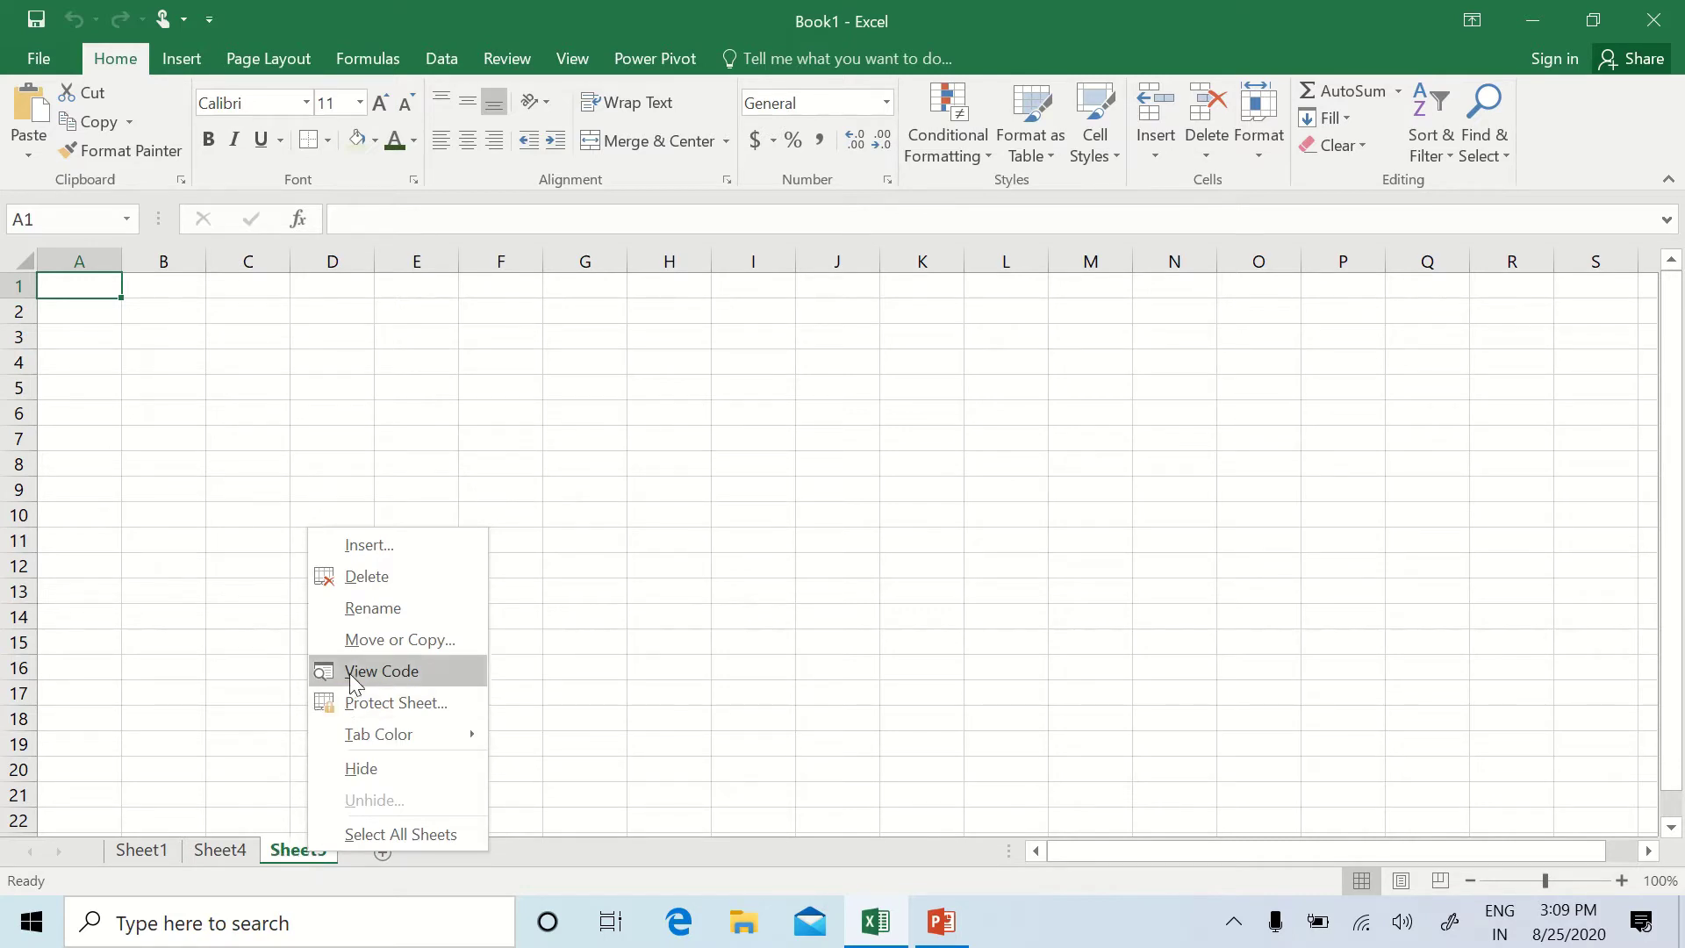
click(357, 576)
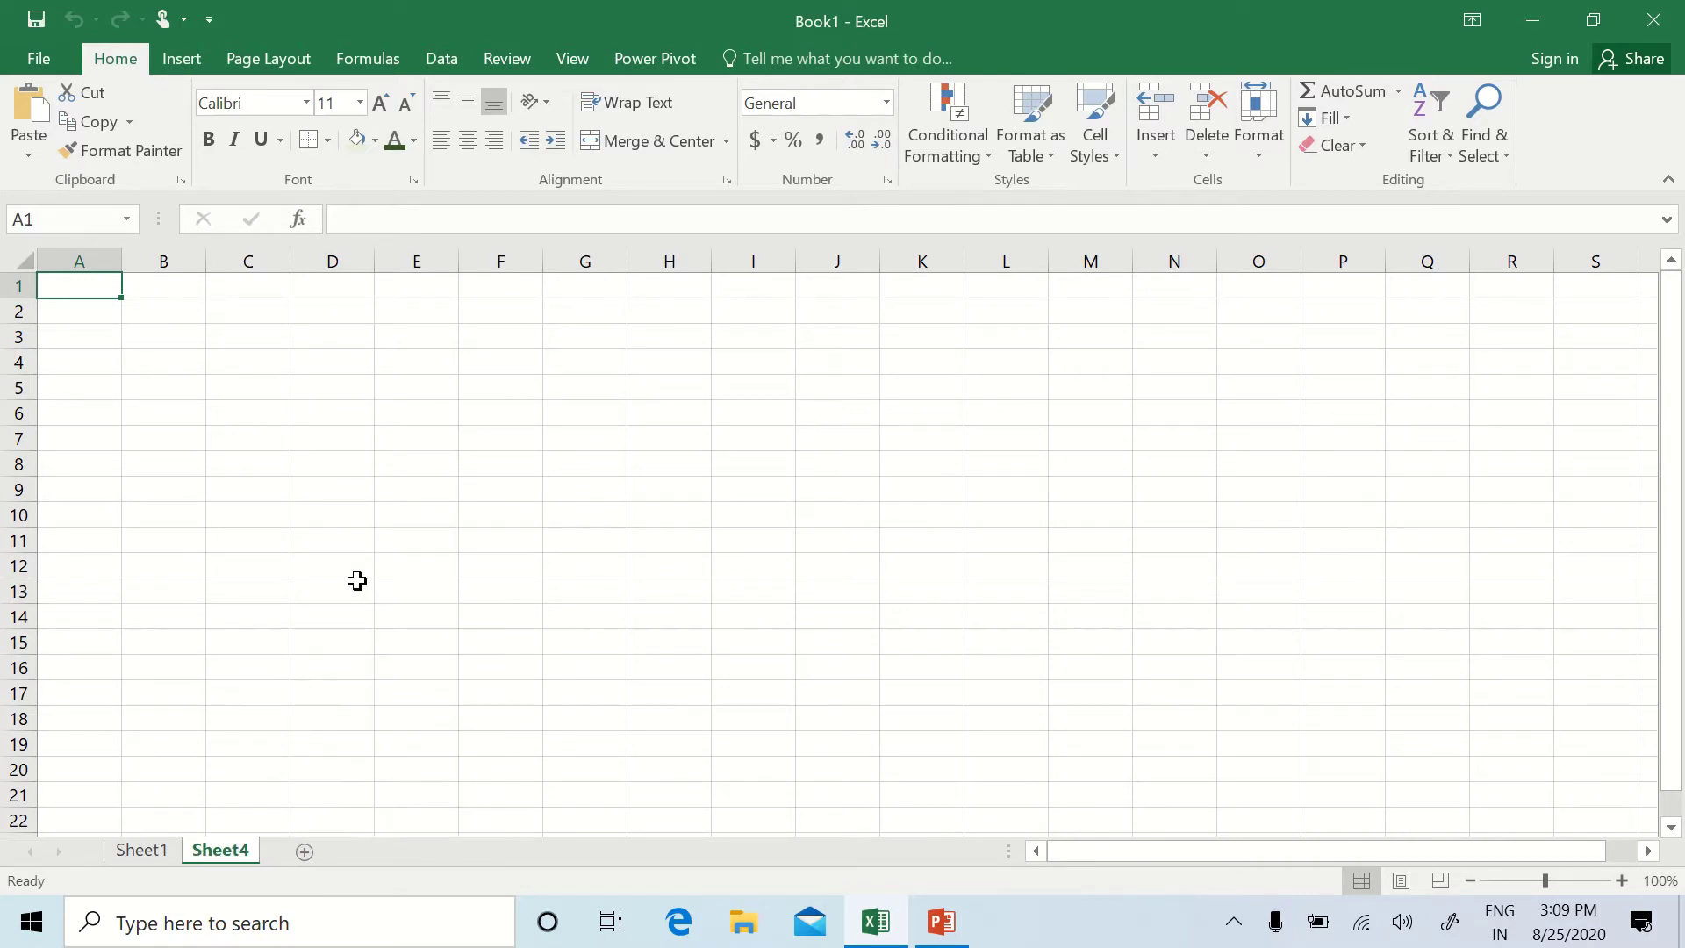
Step: Rename the worksheet Sheet4 as "class 8C"
right_click(219, 851)
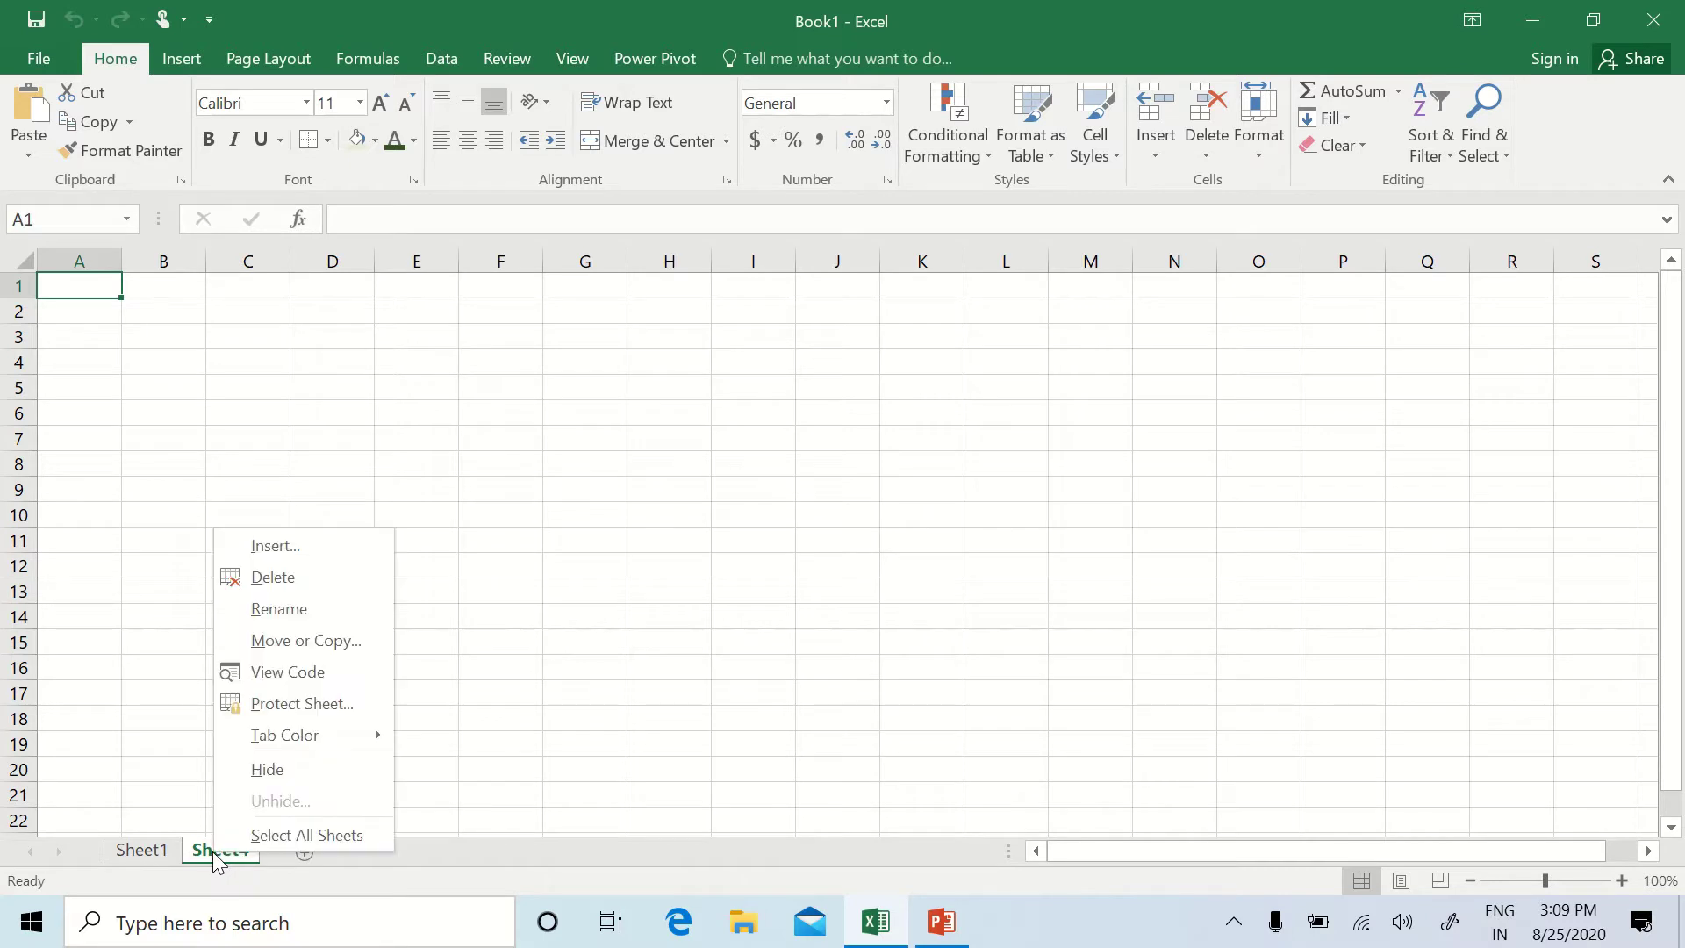
click(282, 609)
text(c)
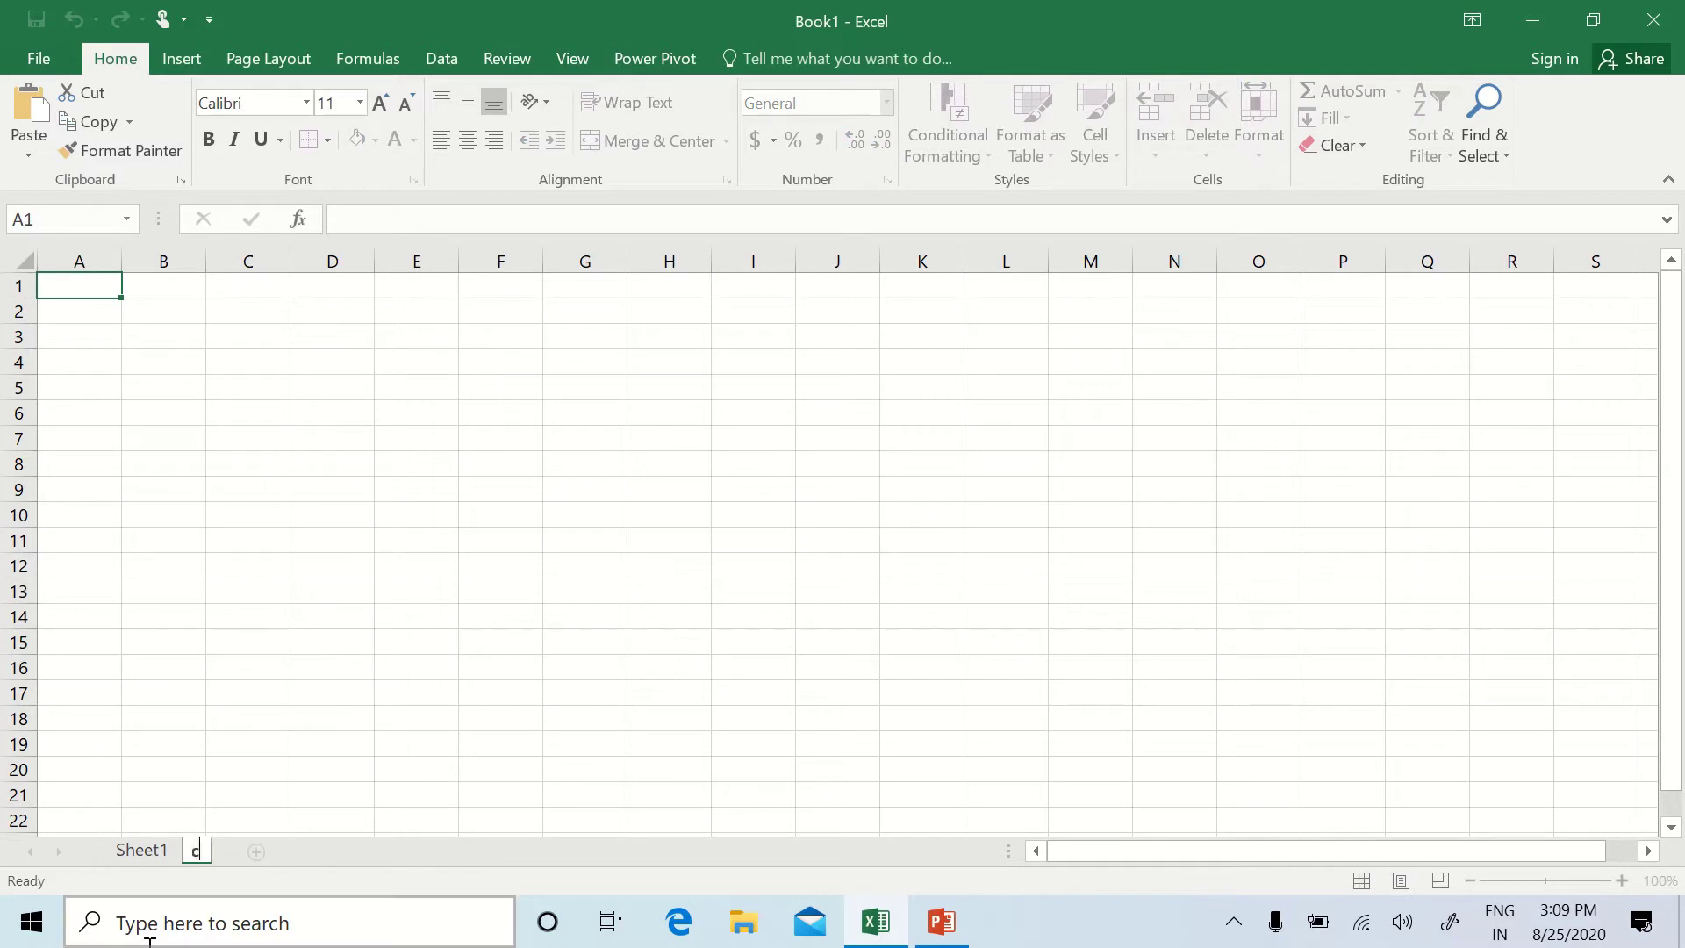
text(lass 8)
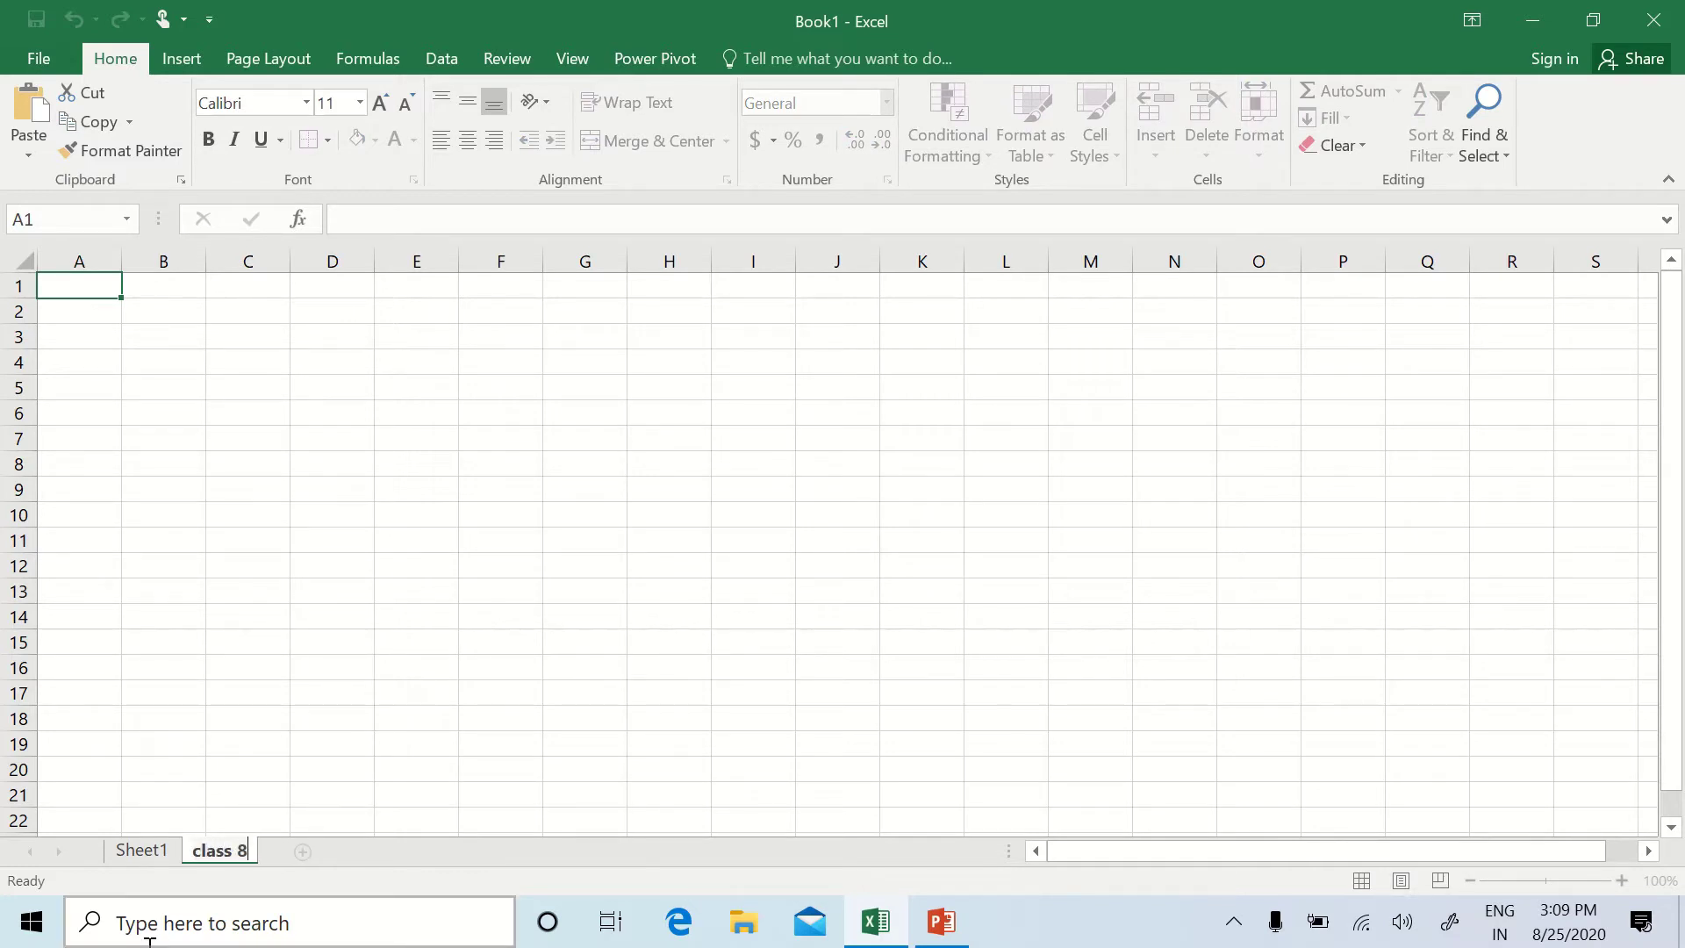
text(C)
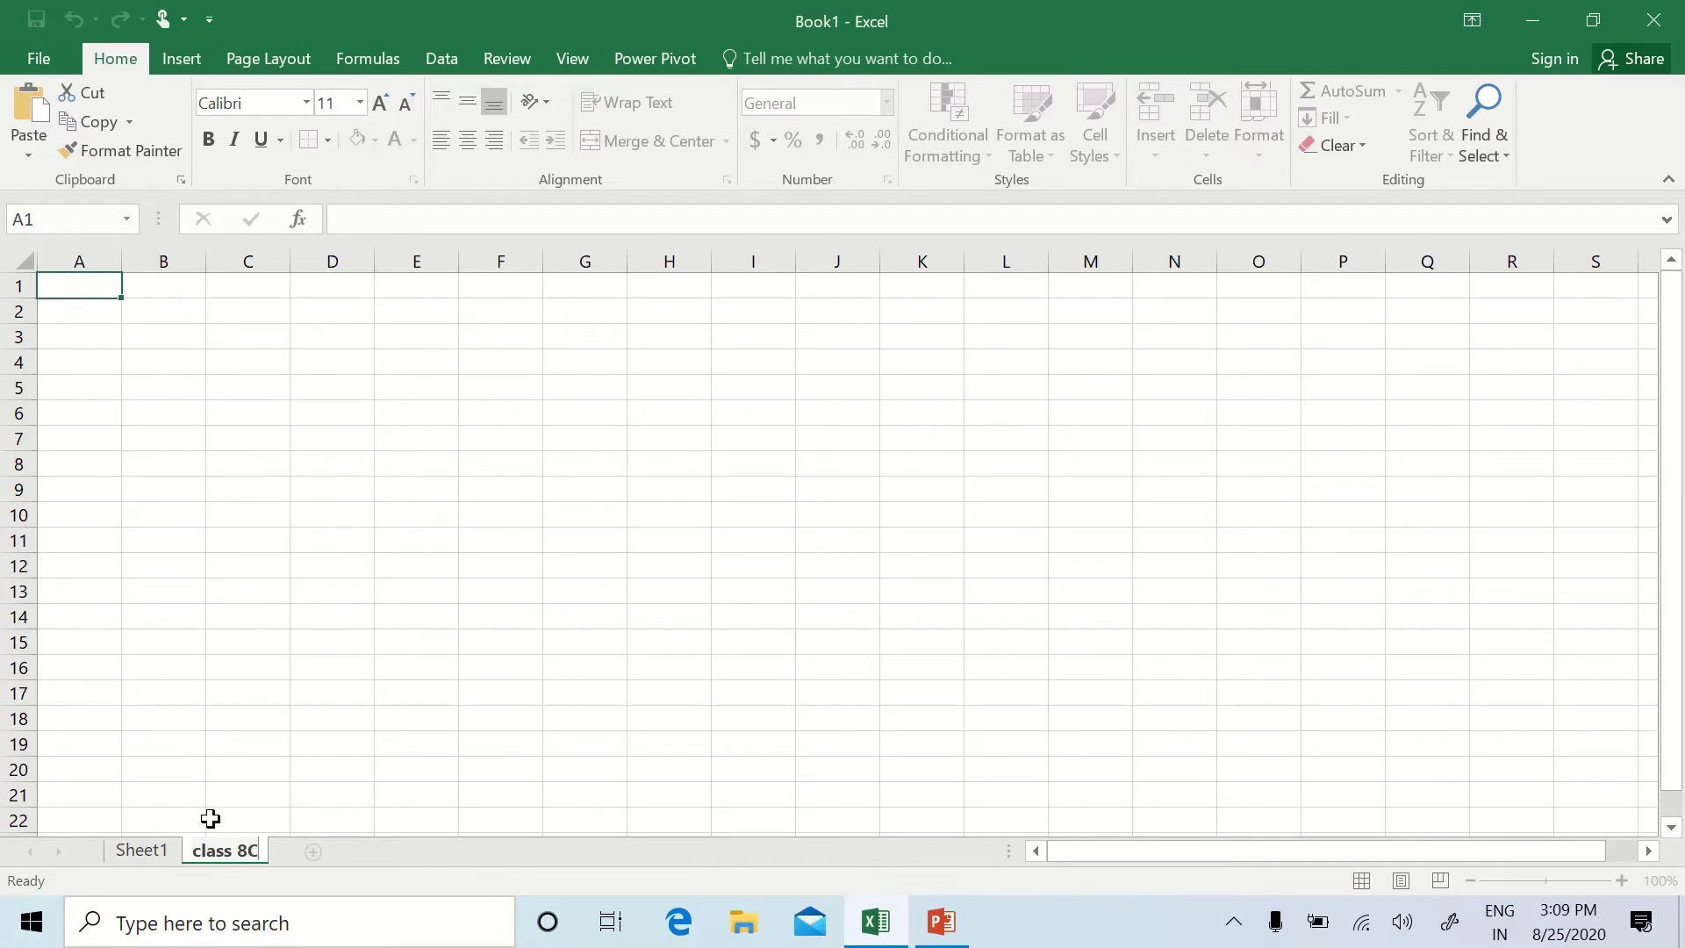
click(216, 850)
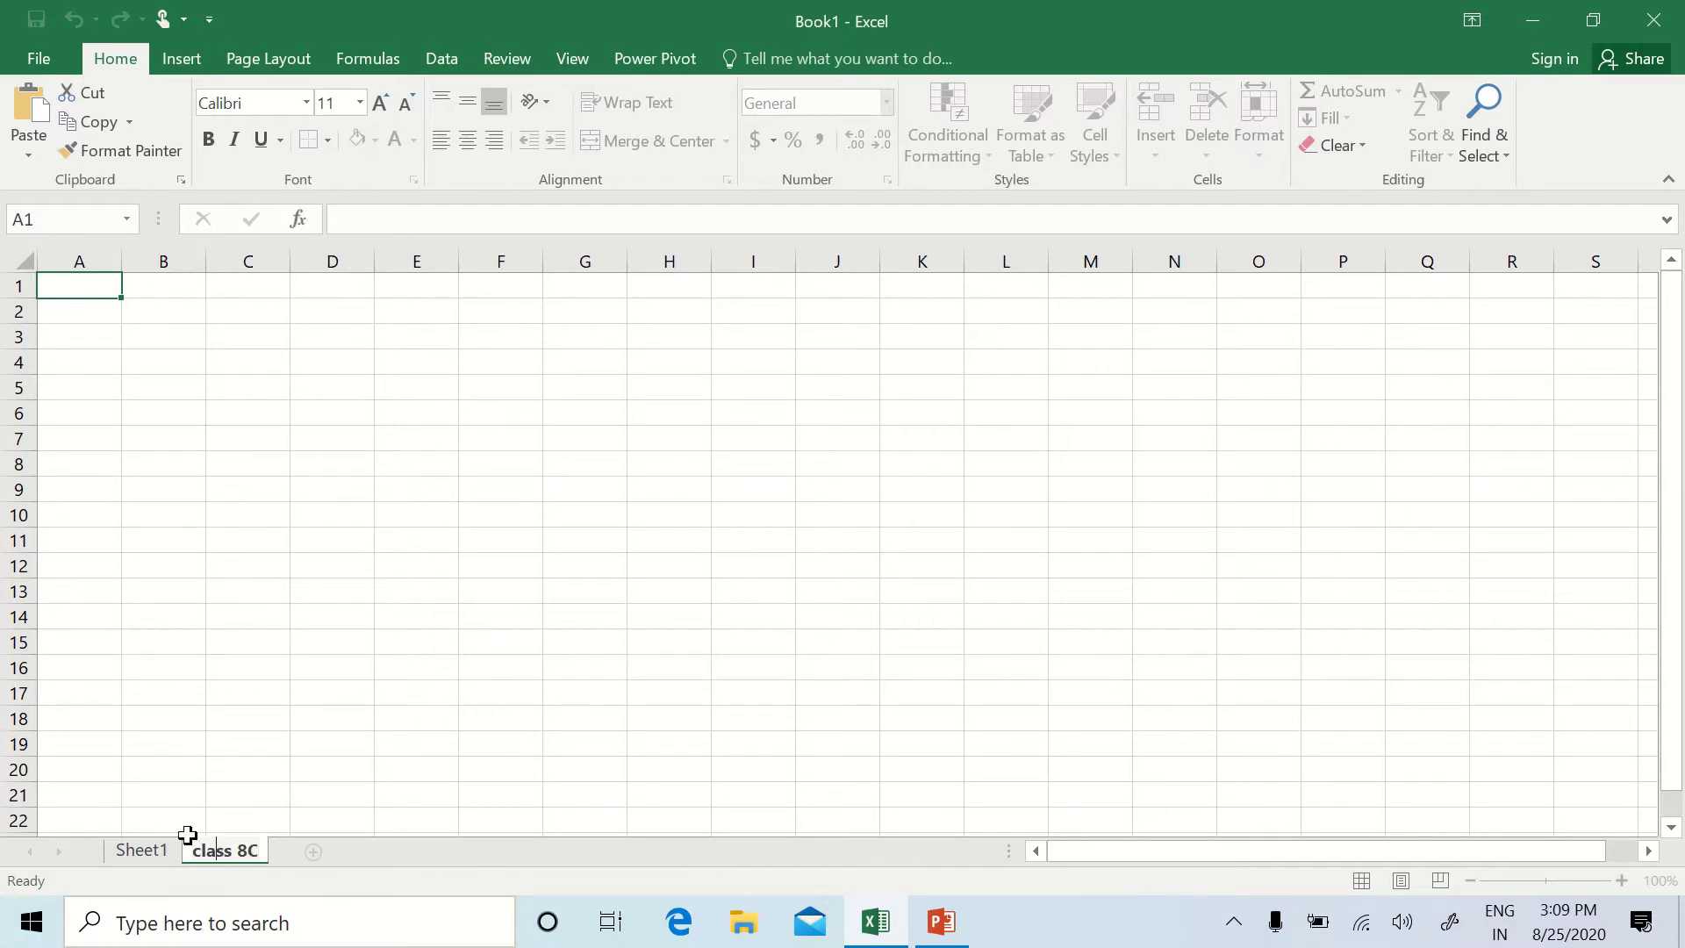
click(65, 296)
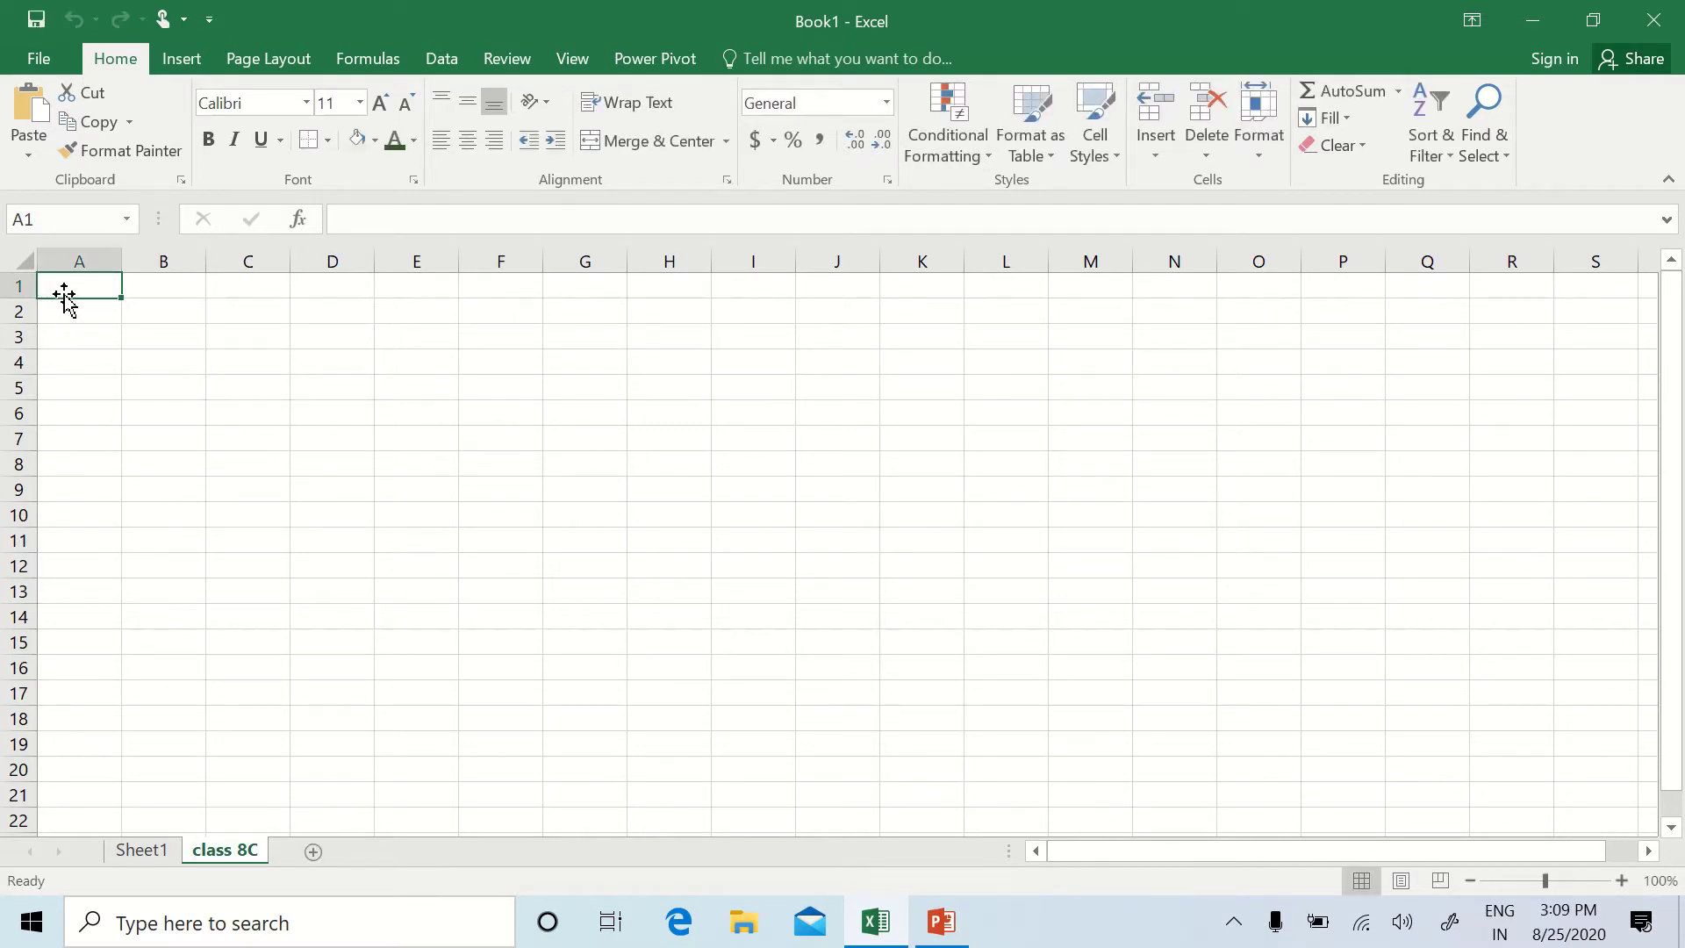
Step: Enter two students' first names in A1 and A2, and the numbers 45 and 67 in A3 and A4
text(amit)
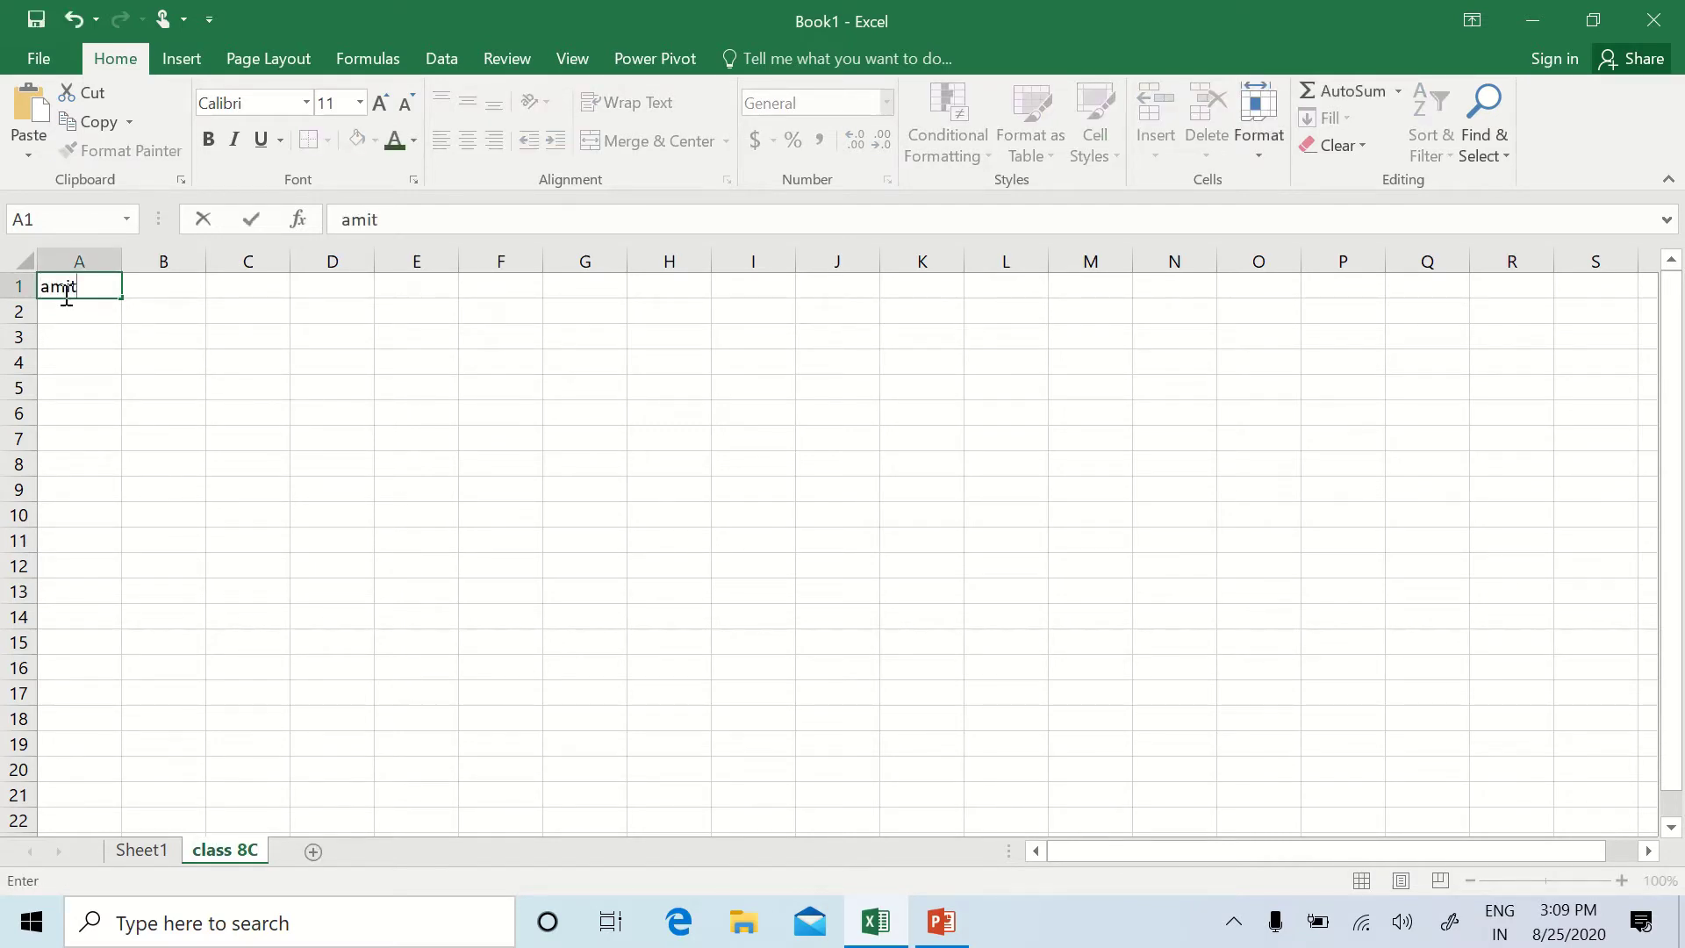
key(Return)
text(Sumit)
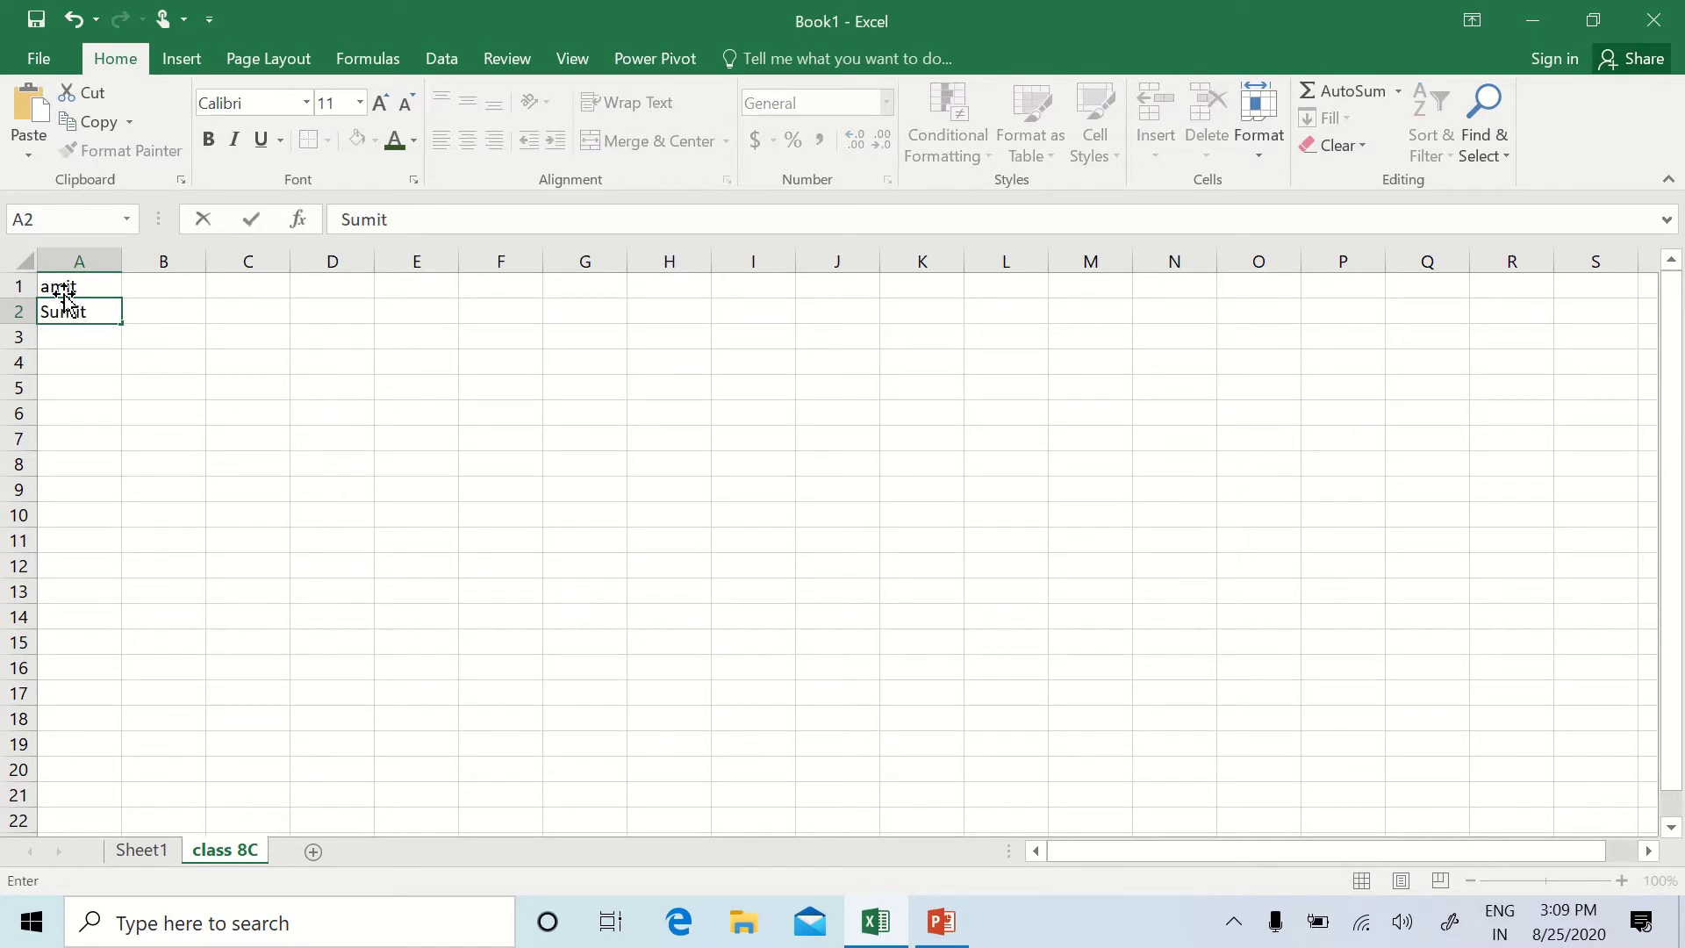
key(Return)
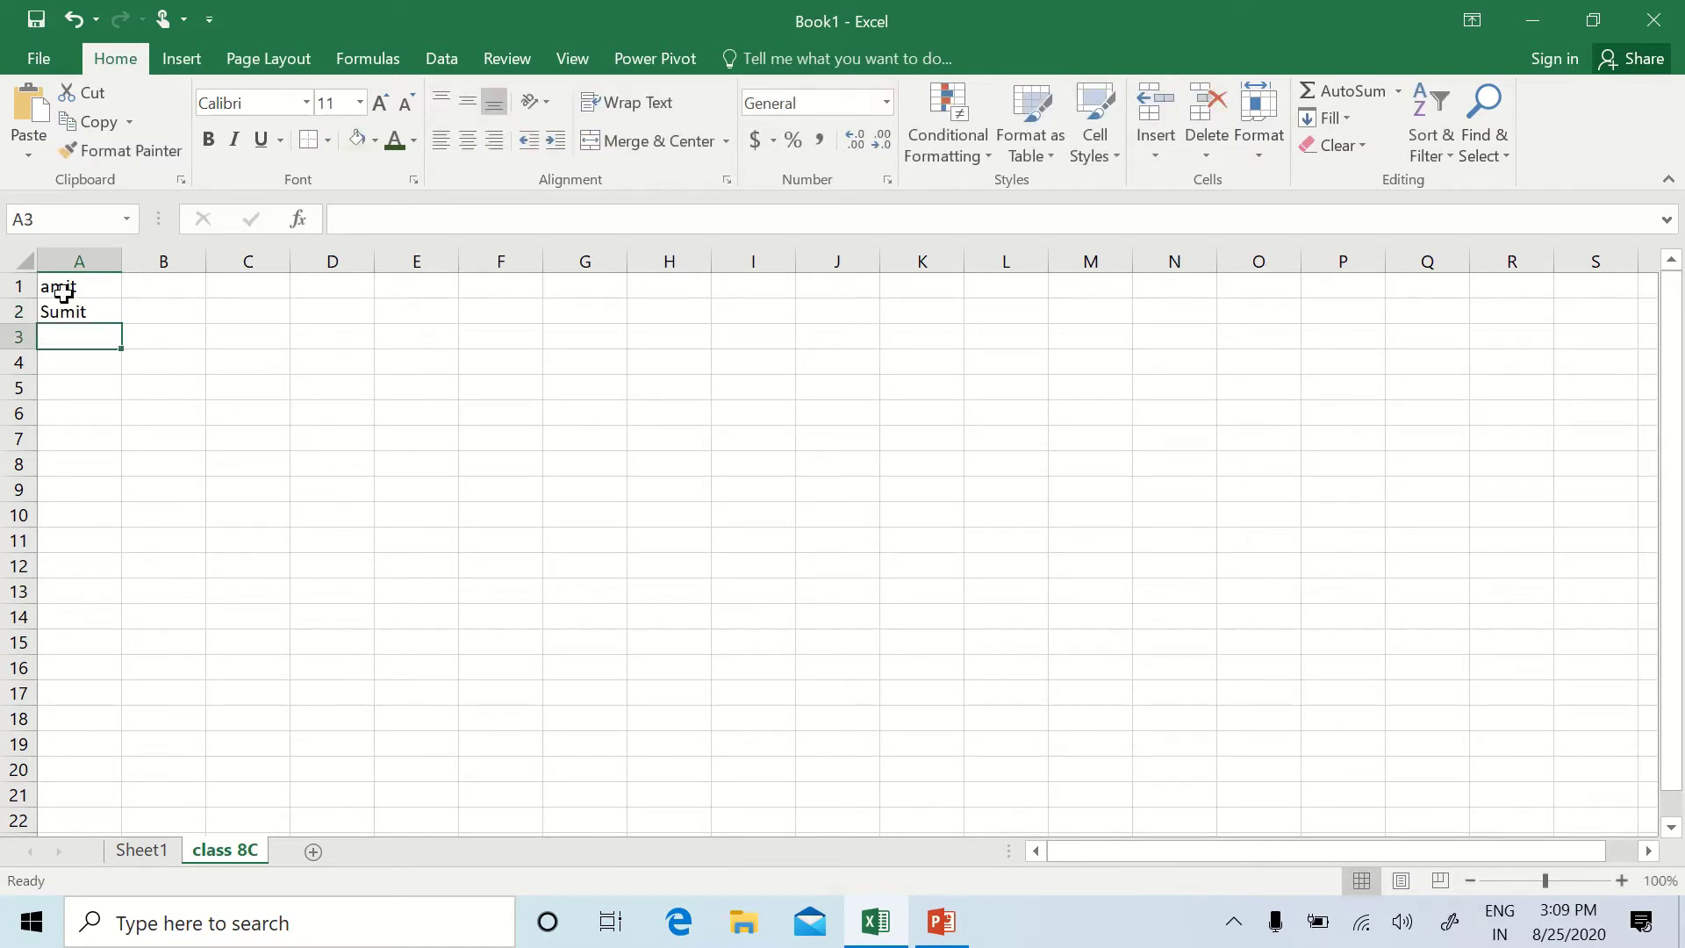
text(45)
key(Return)
text(67)
key(Return)
click(211, 440)
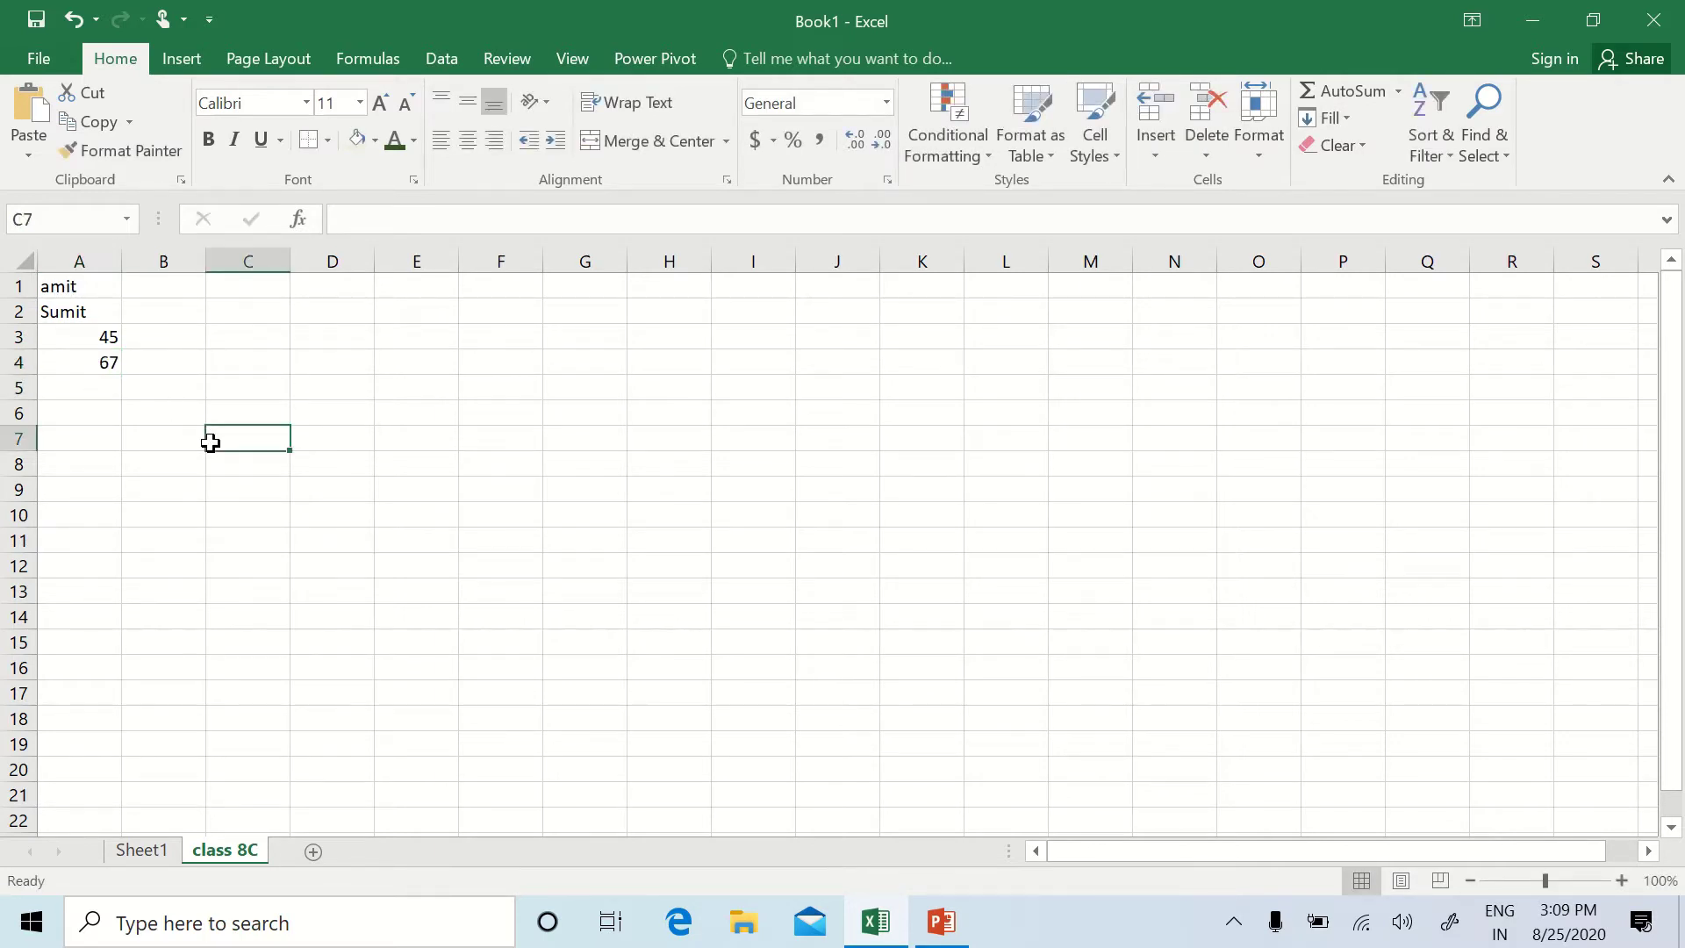
Step: Try centered and right alignment on cells A1:A4, and settle on left alignment
drag(73, 287, 75, 311)
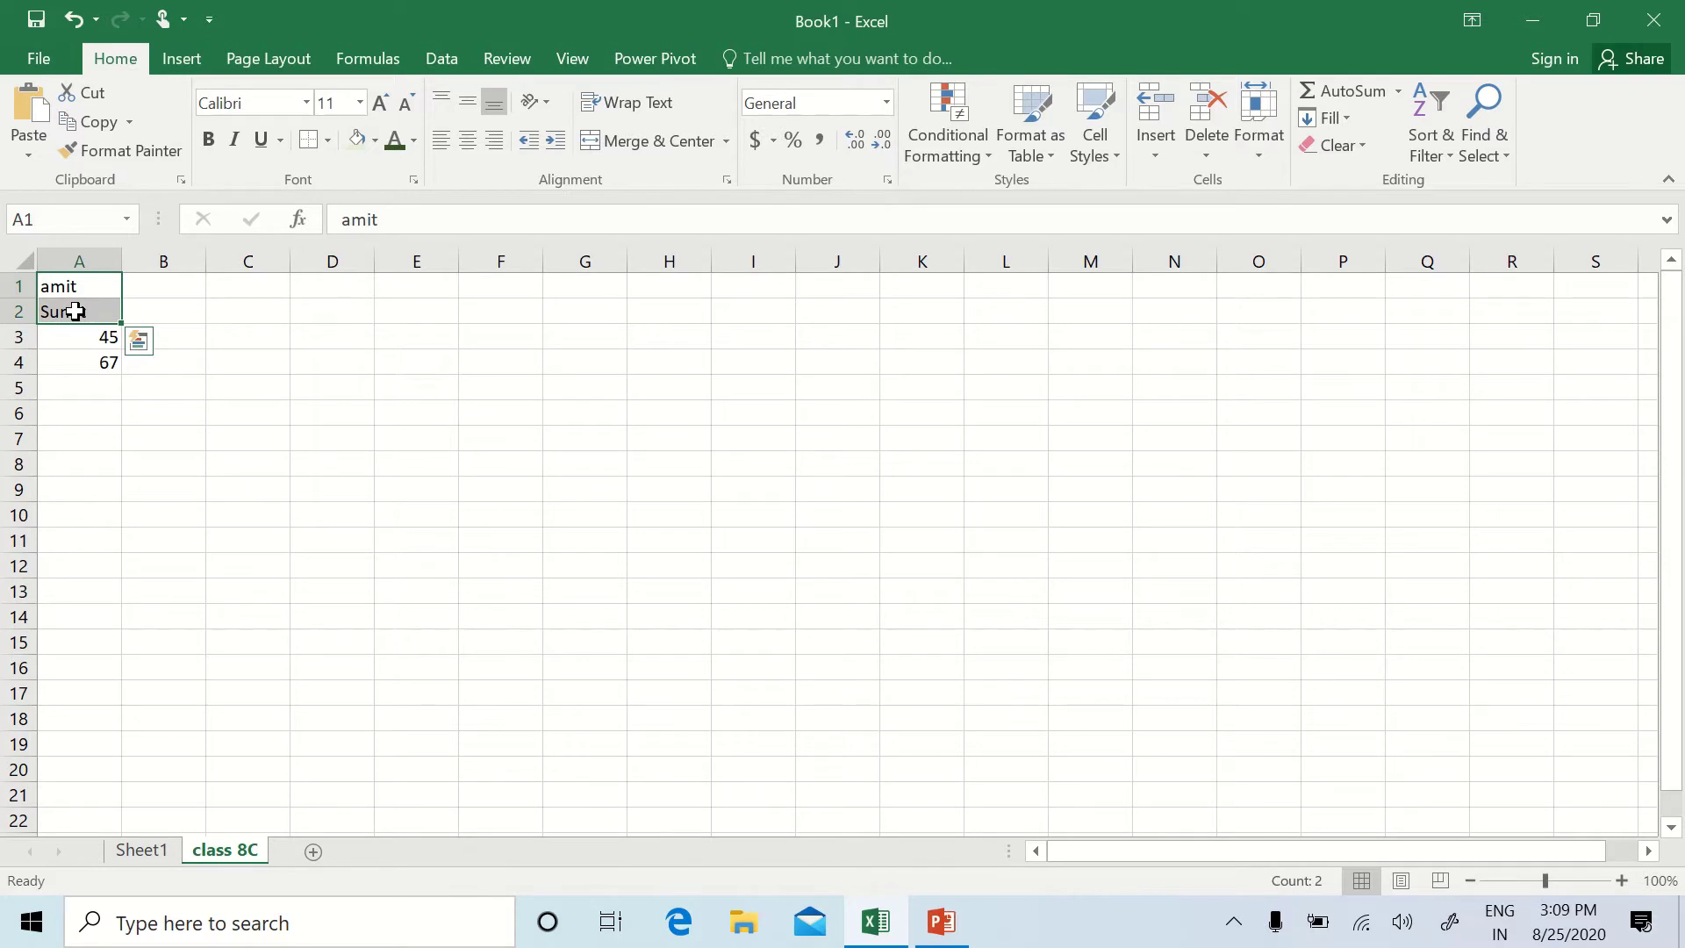
drag(111, 337, 112, 356)
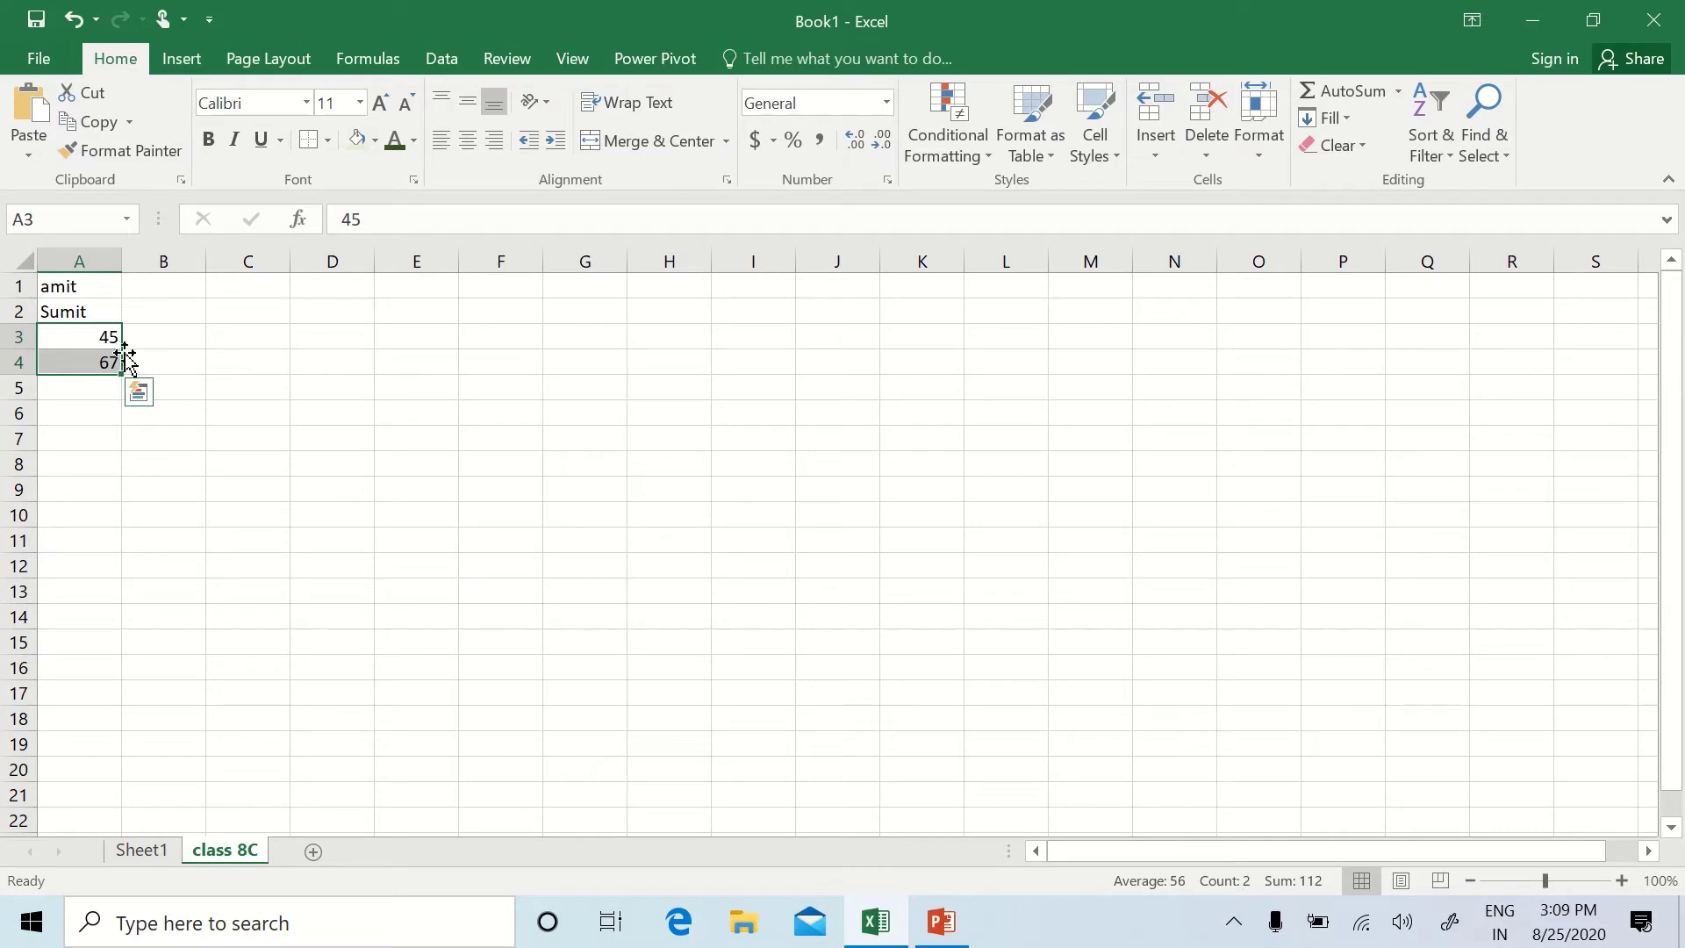
click(56, 288)
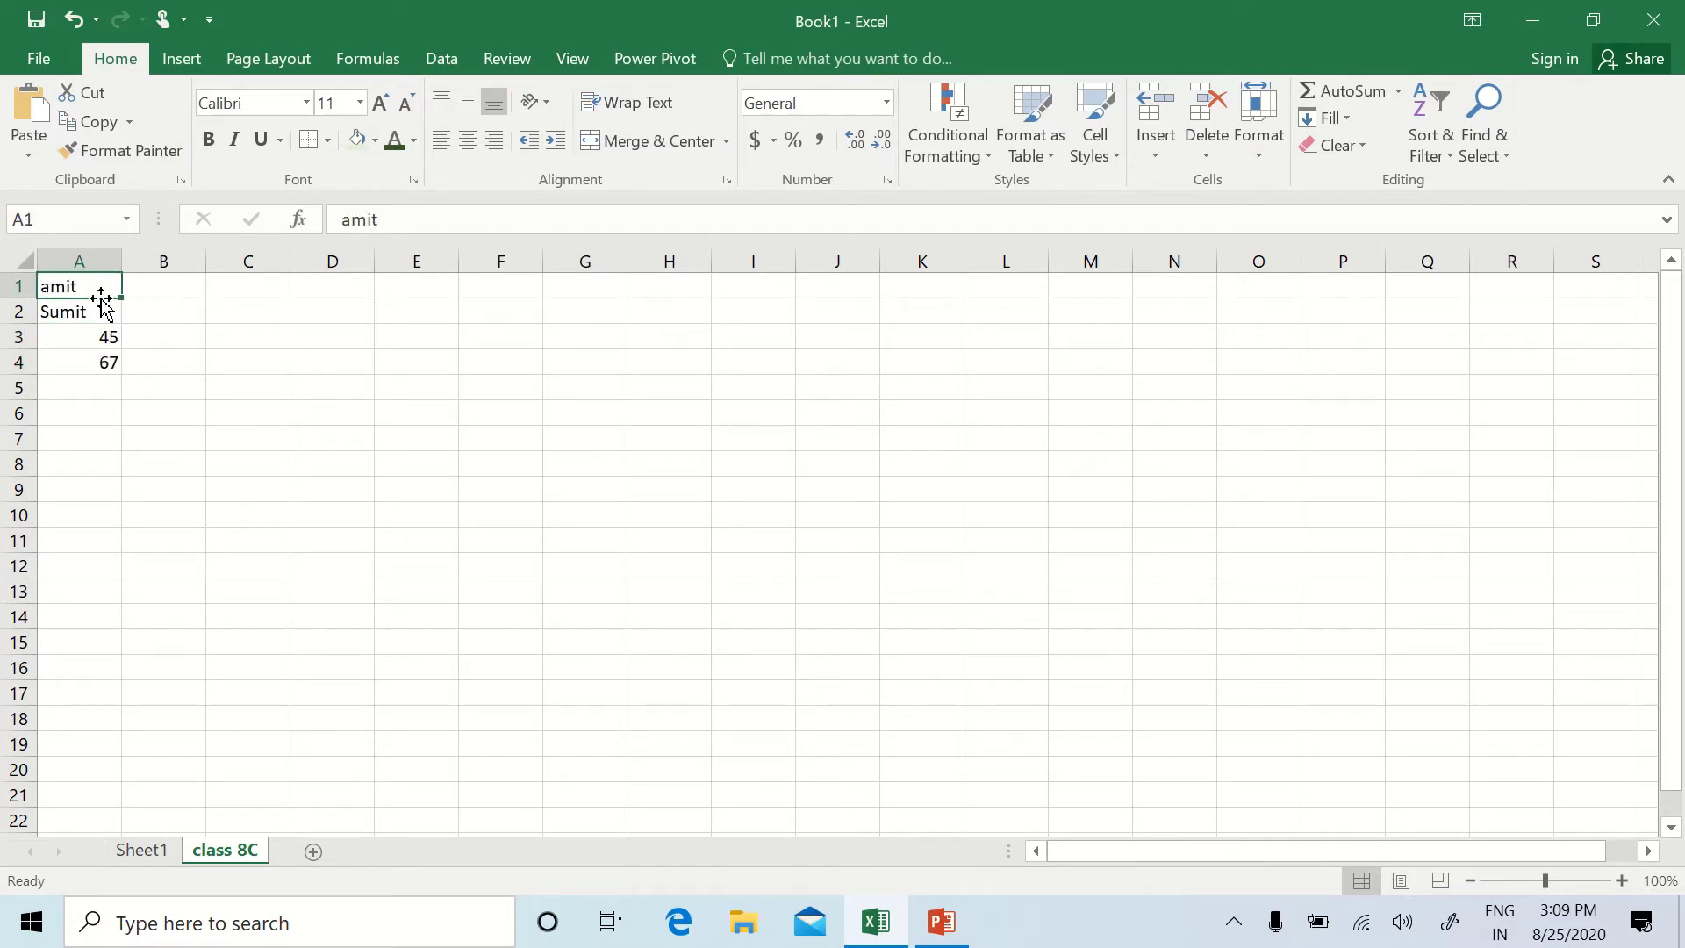
drag(102, 286, 105, 362)
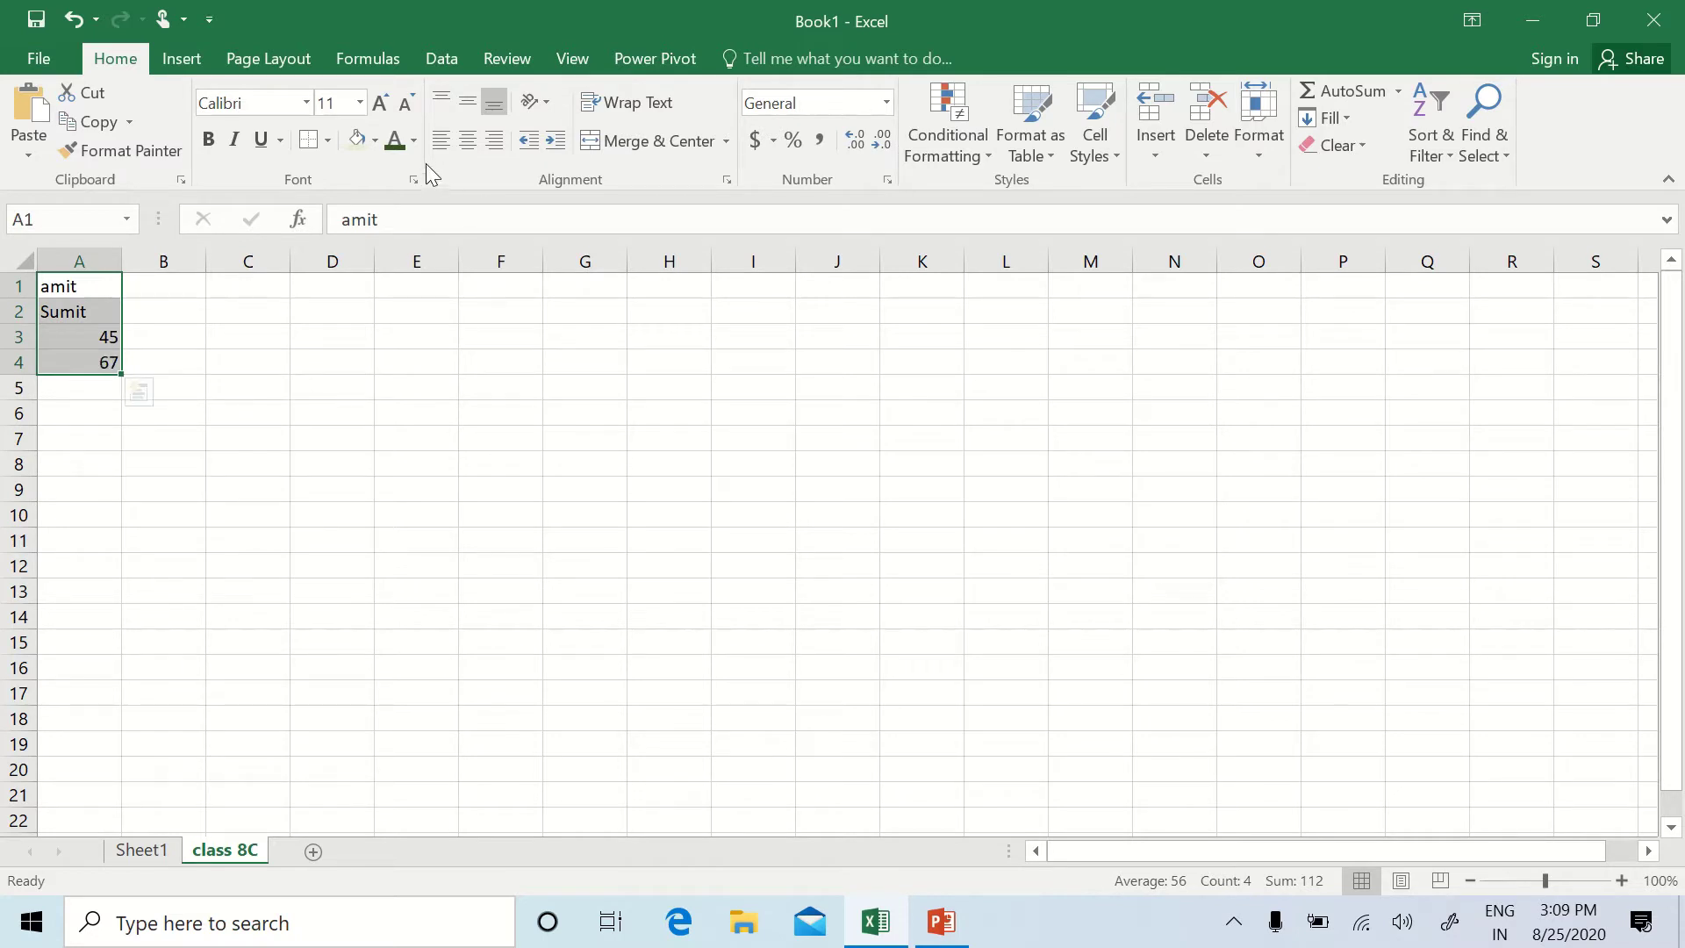
click(469, 149)
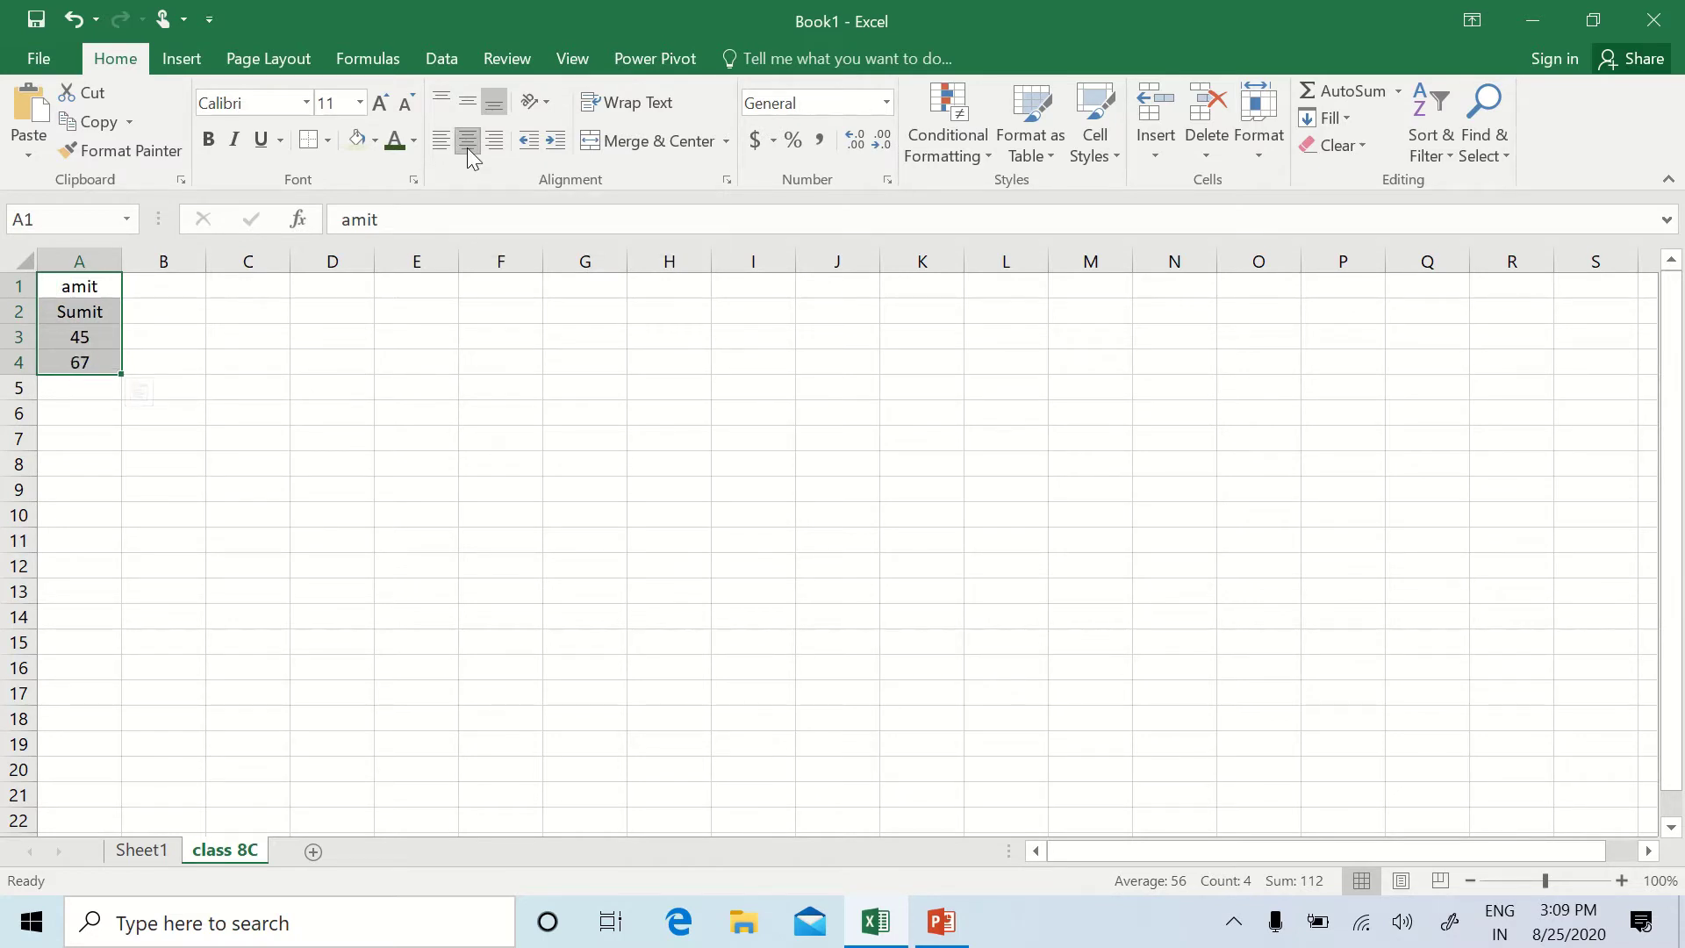
click(441, 145)
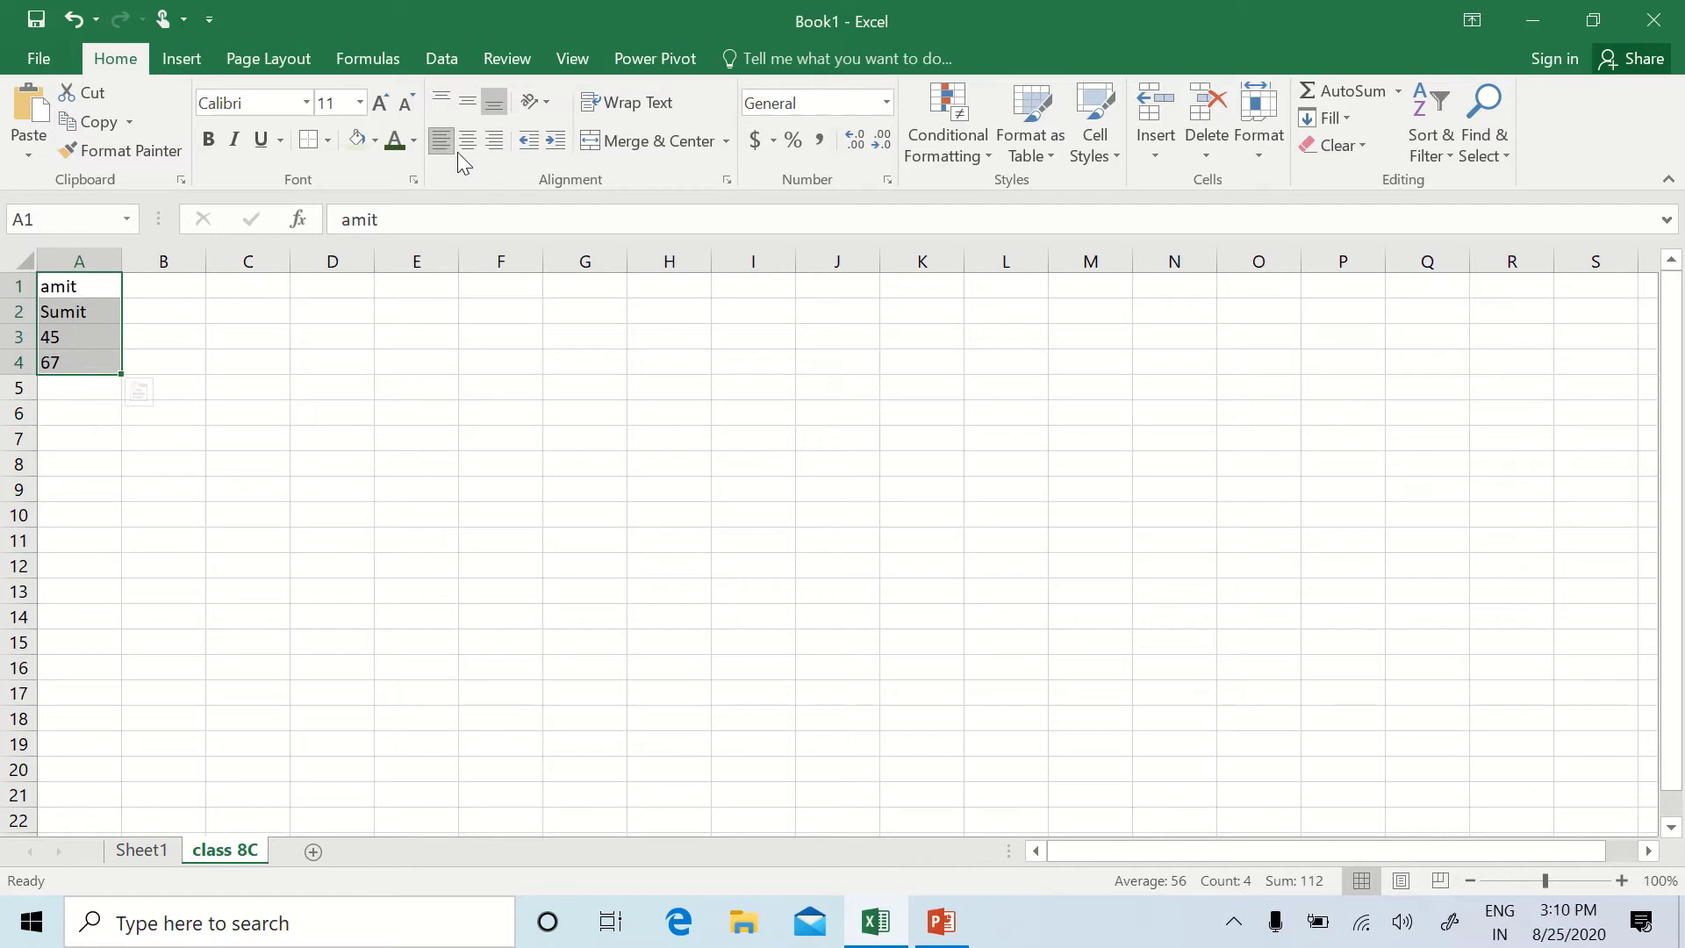
click(493, 143)
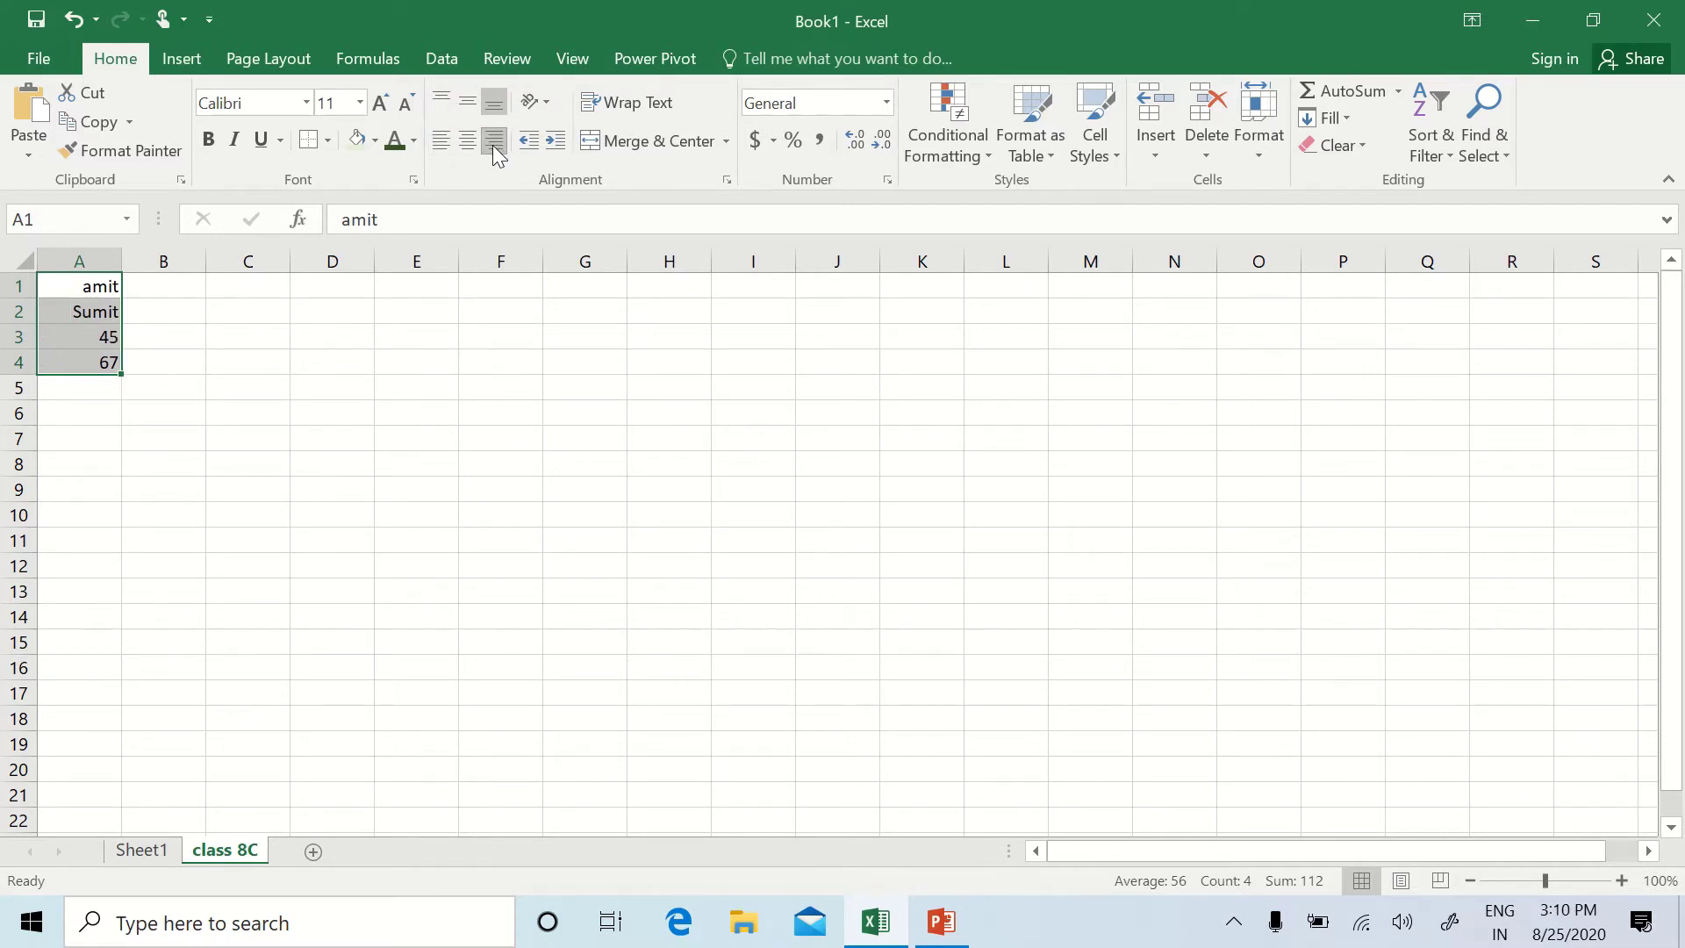
click(440, 149)
drag(76, 286, 158, 284)
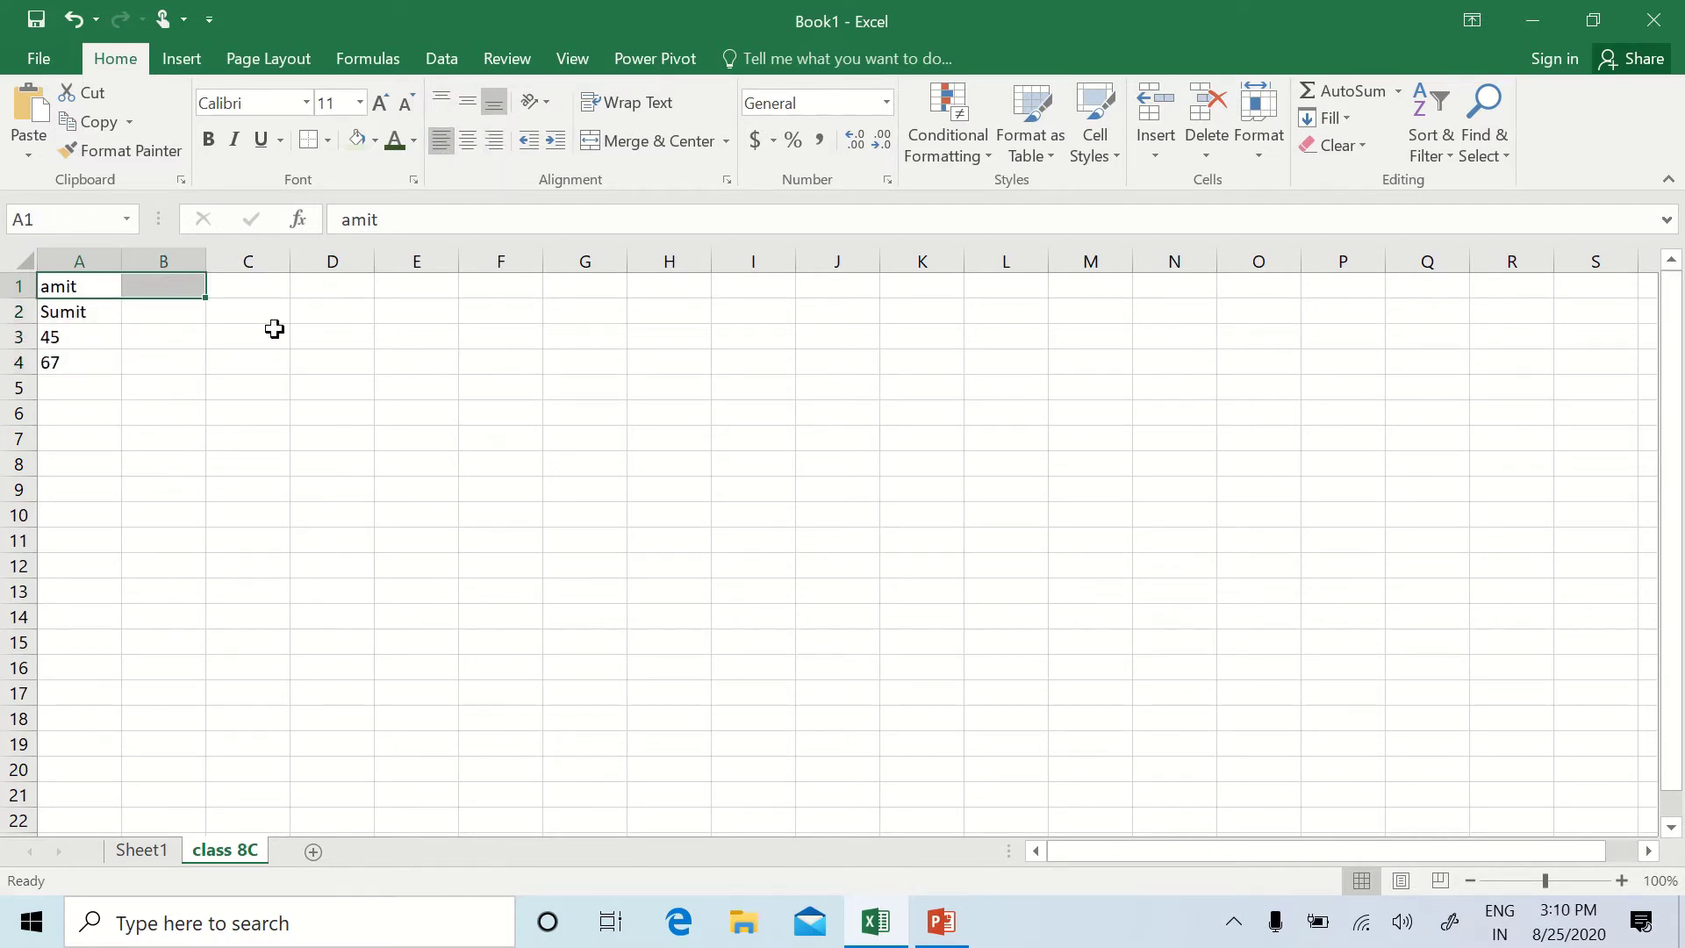
click(338, 336)
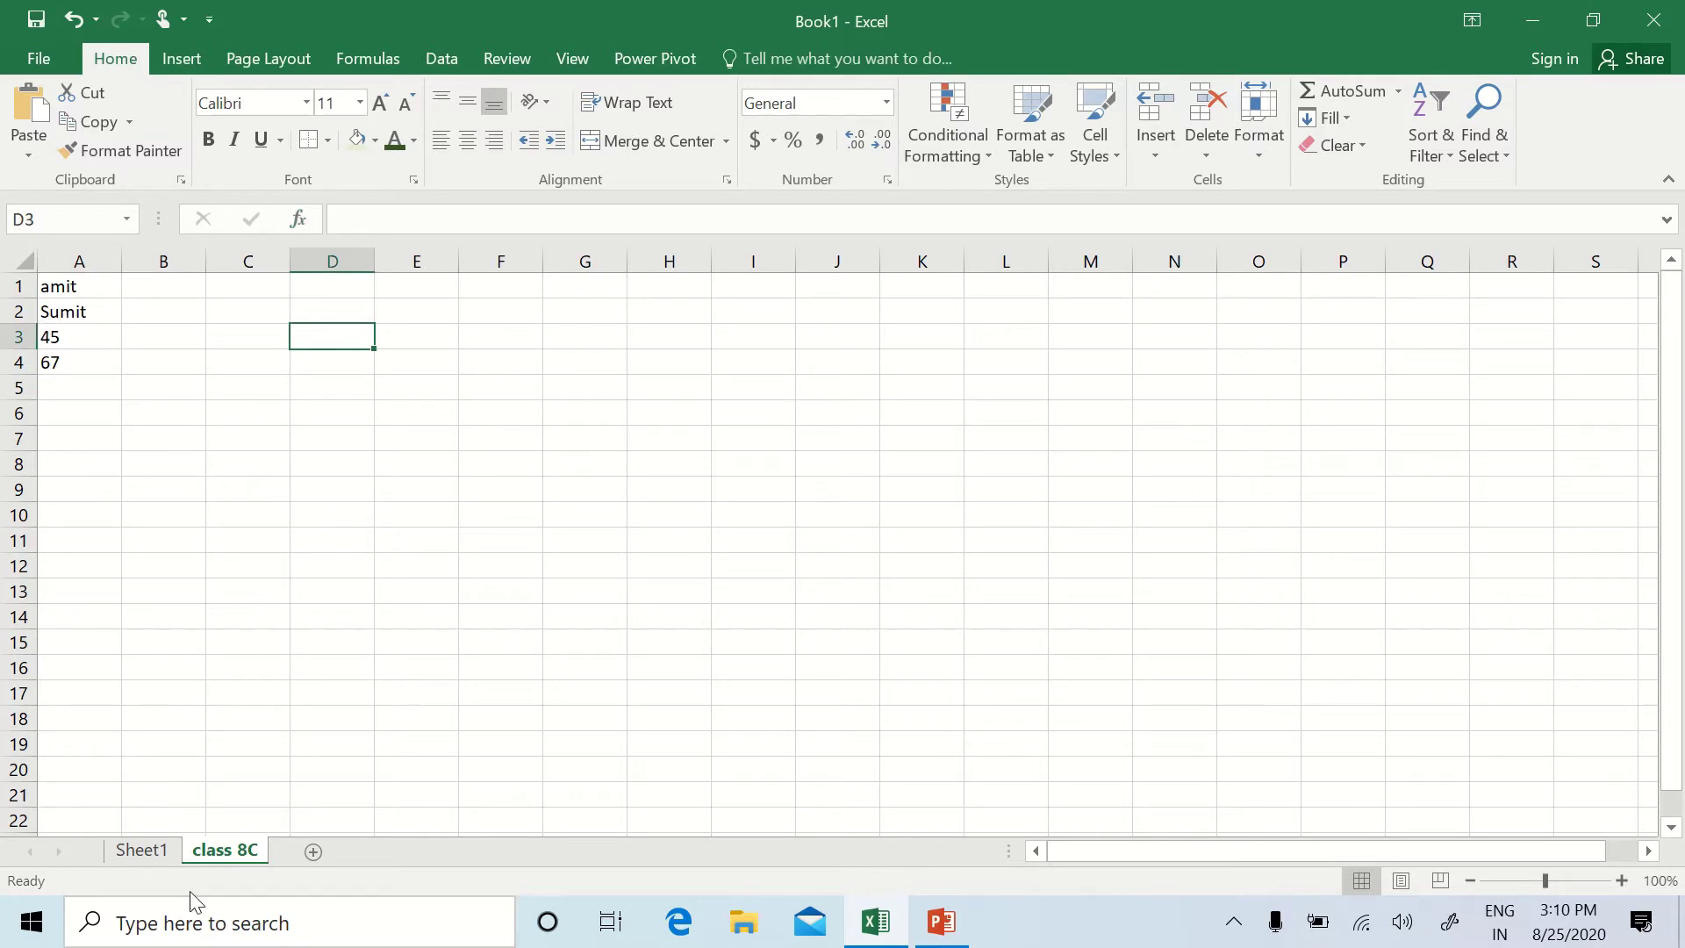
Step: Enter the numbers 1 and 2 in cells B1 and B2
click(155, 288)
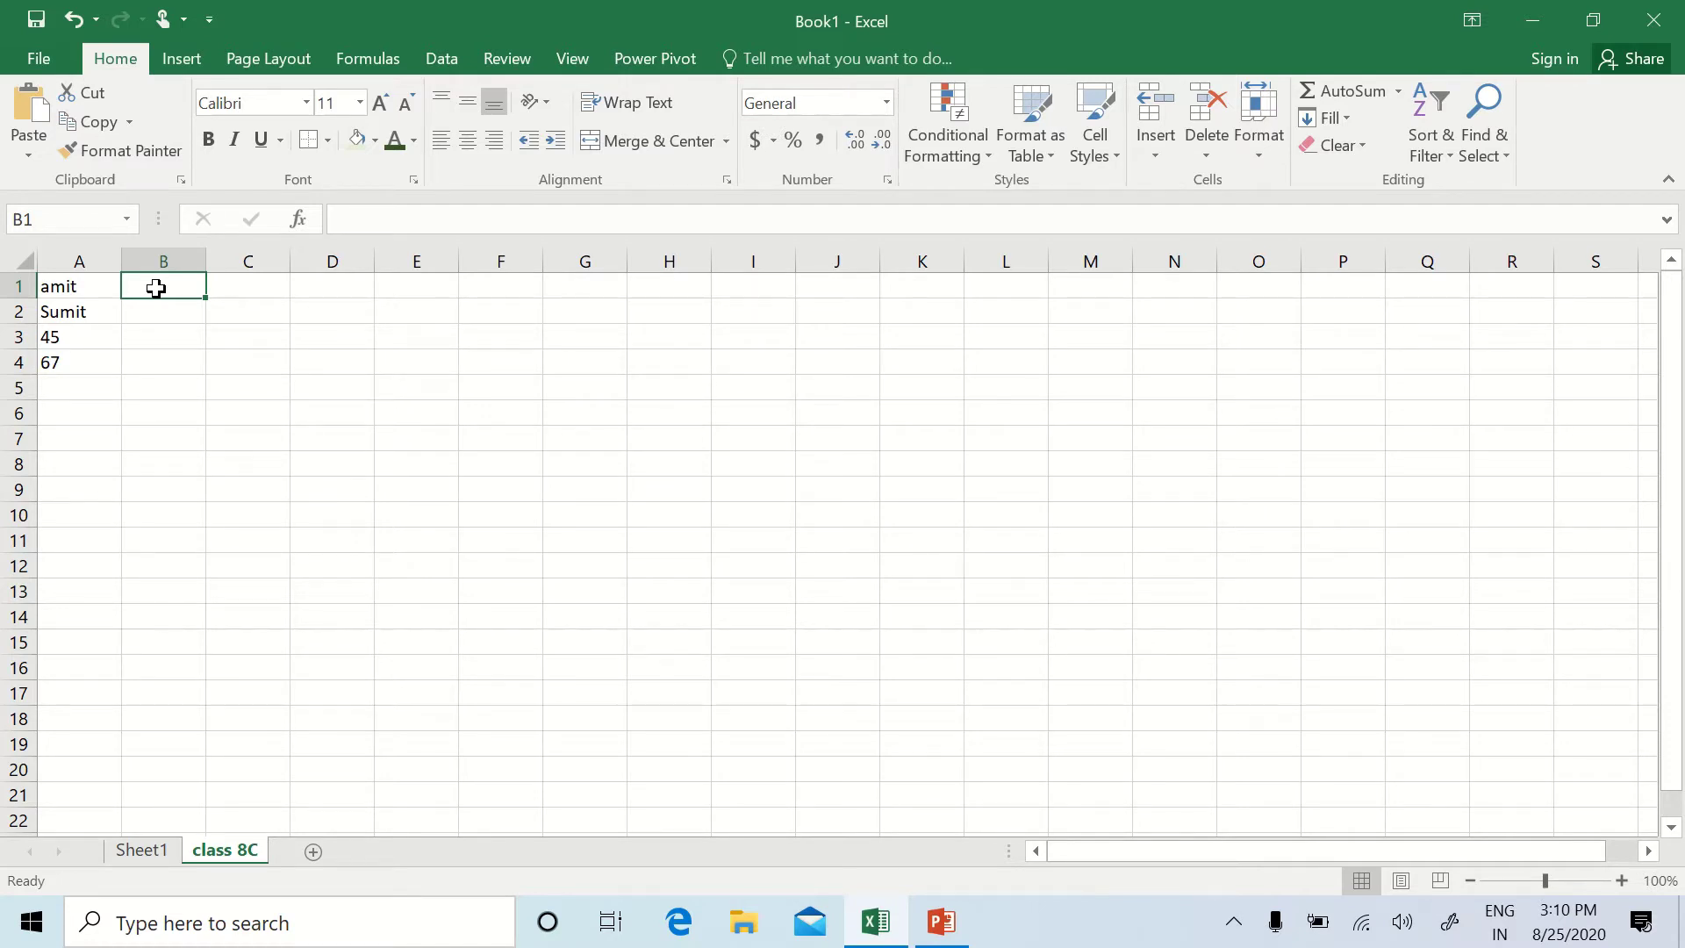
text(1)
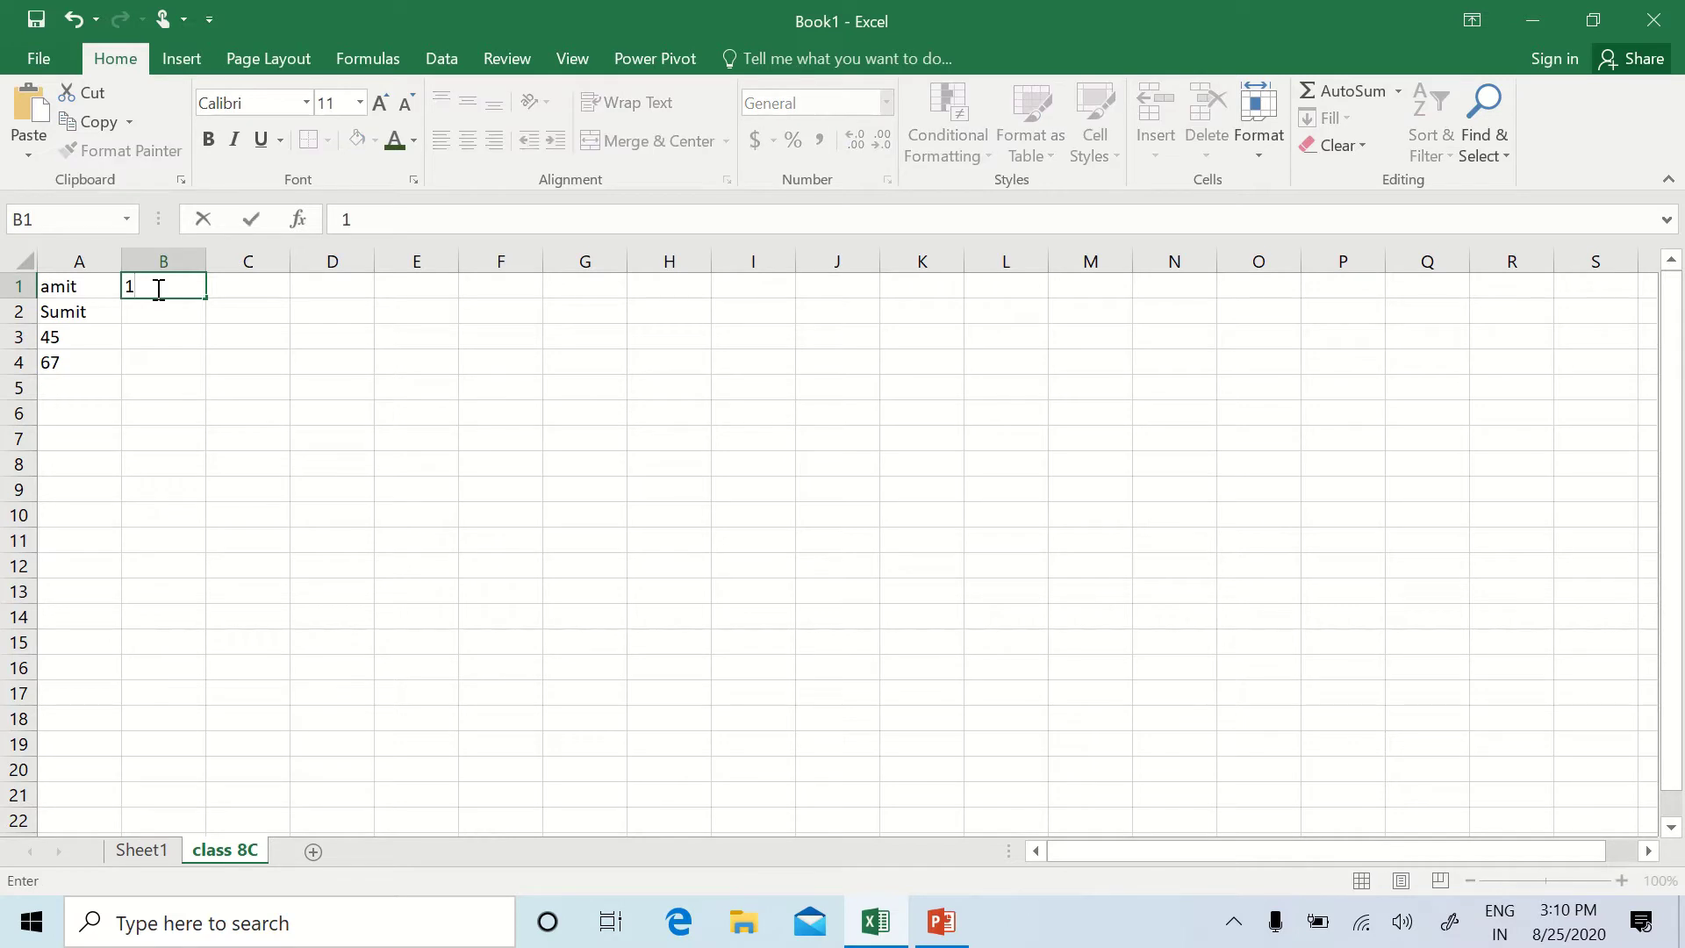
key(Return)
text(2)
key(Return)
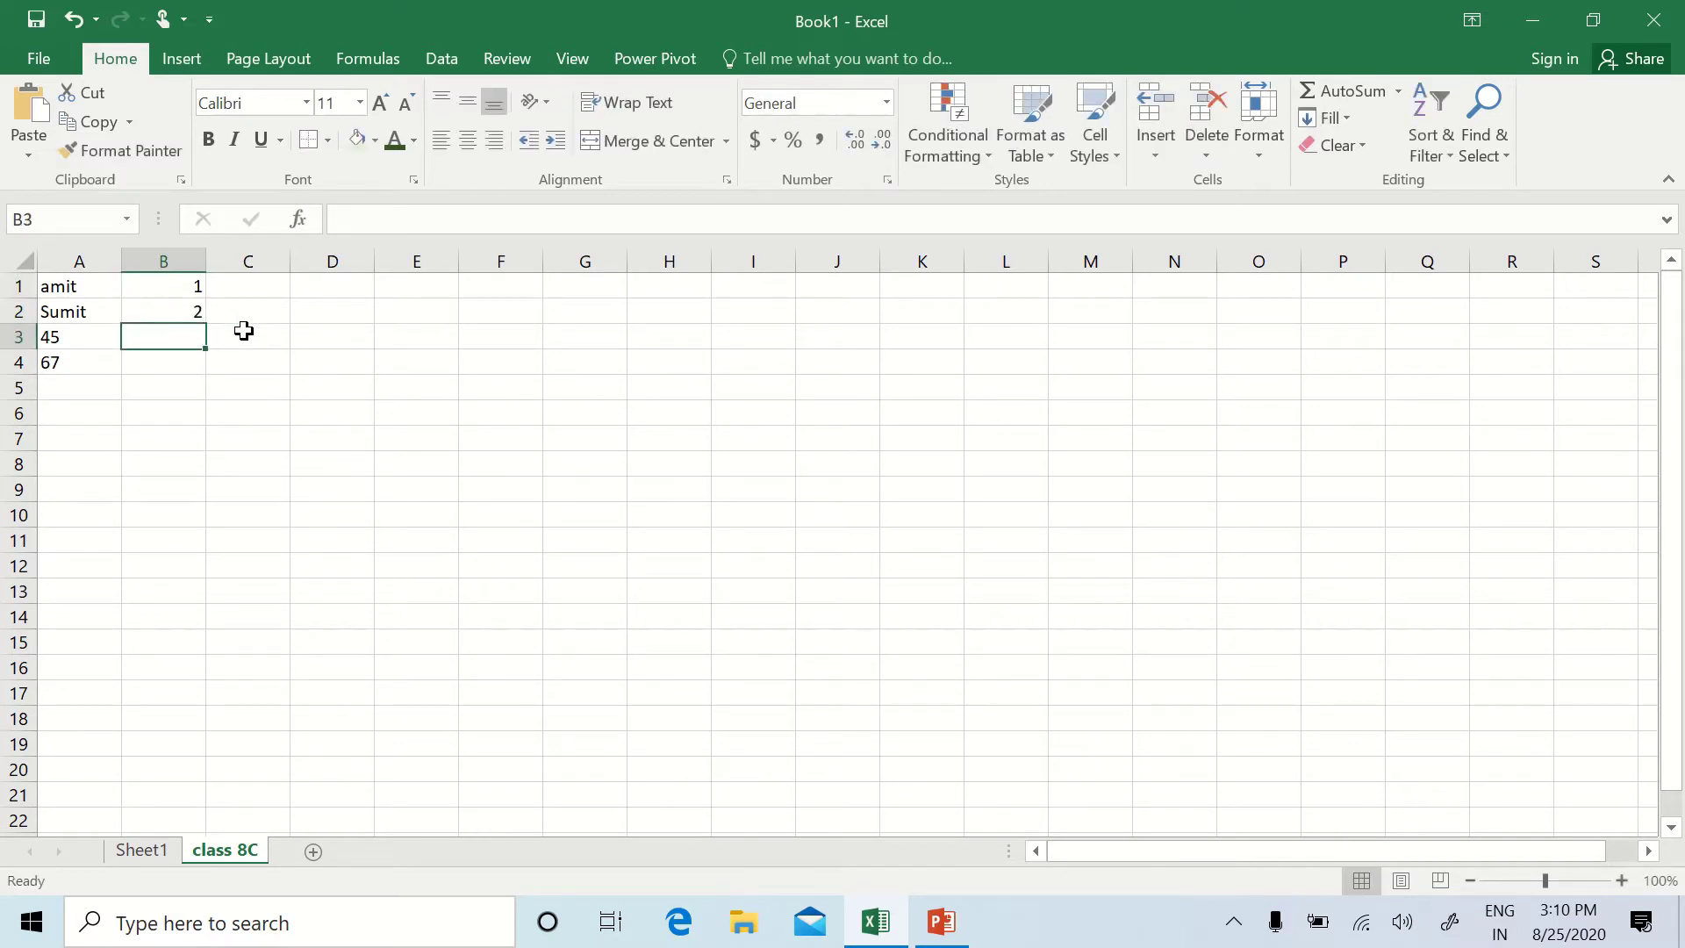
Step: Fill the number series from B1:B2 down column B to B21
drag(180, 285, 177, 310)
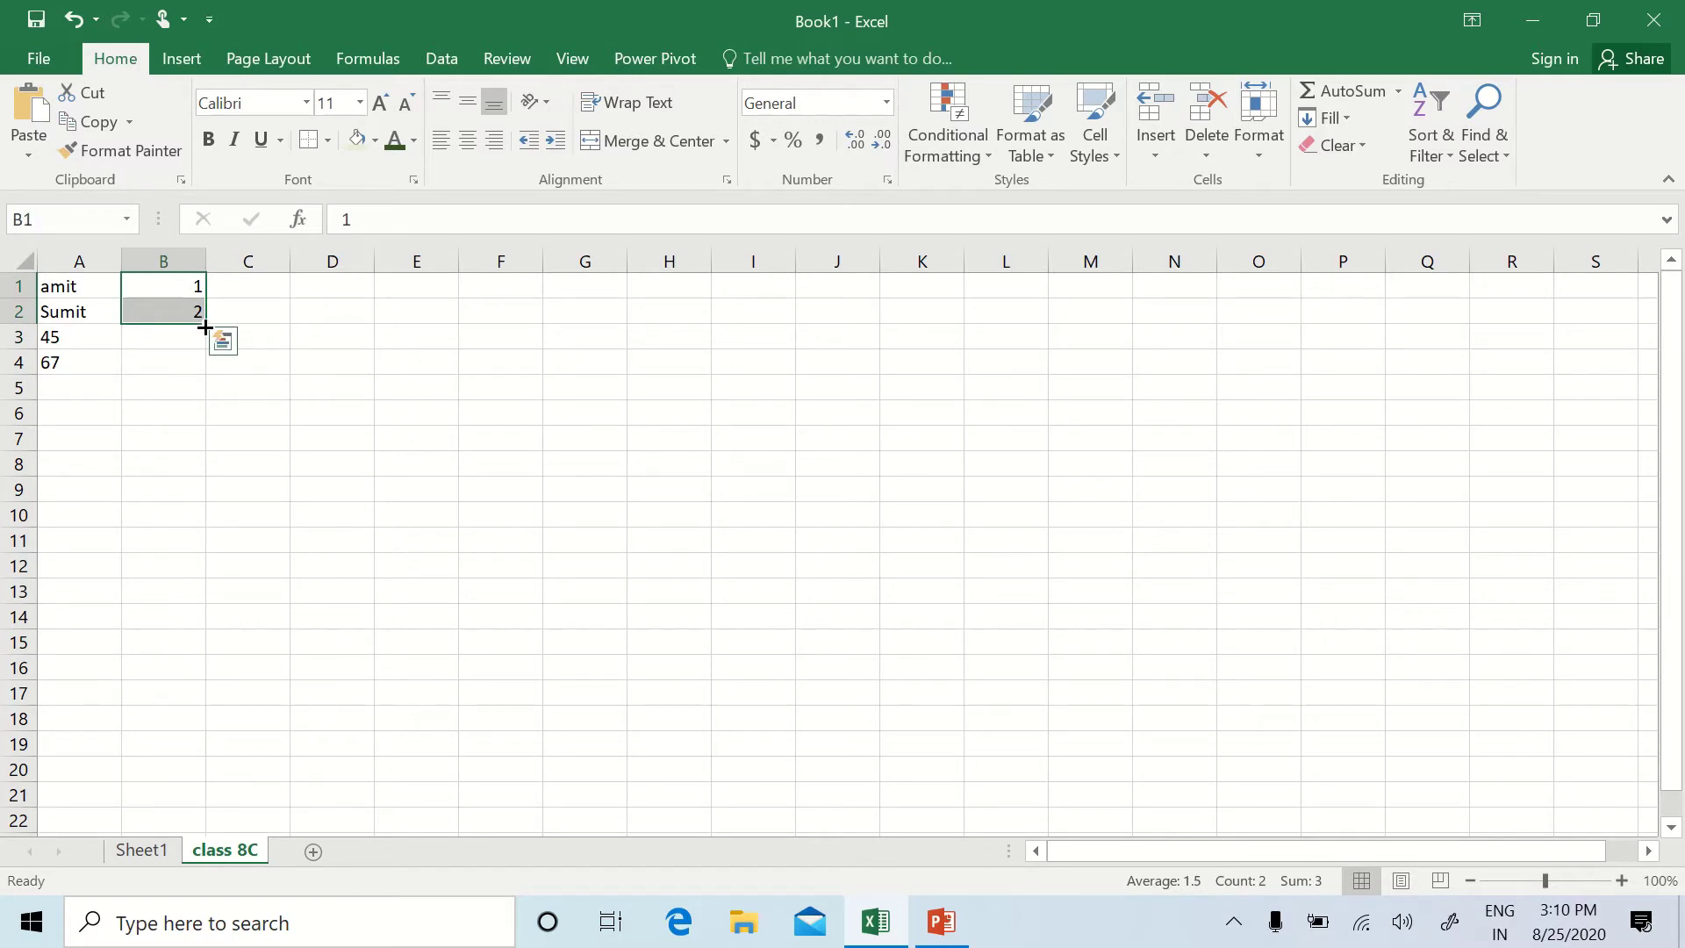
drag(205, 327, 204, 807)
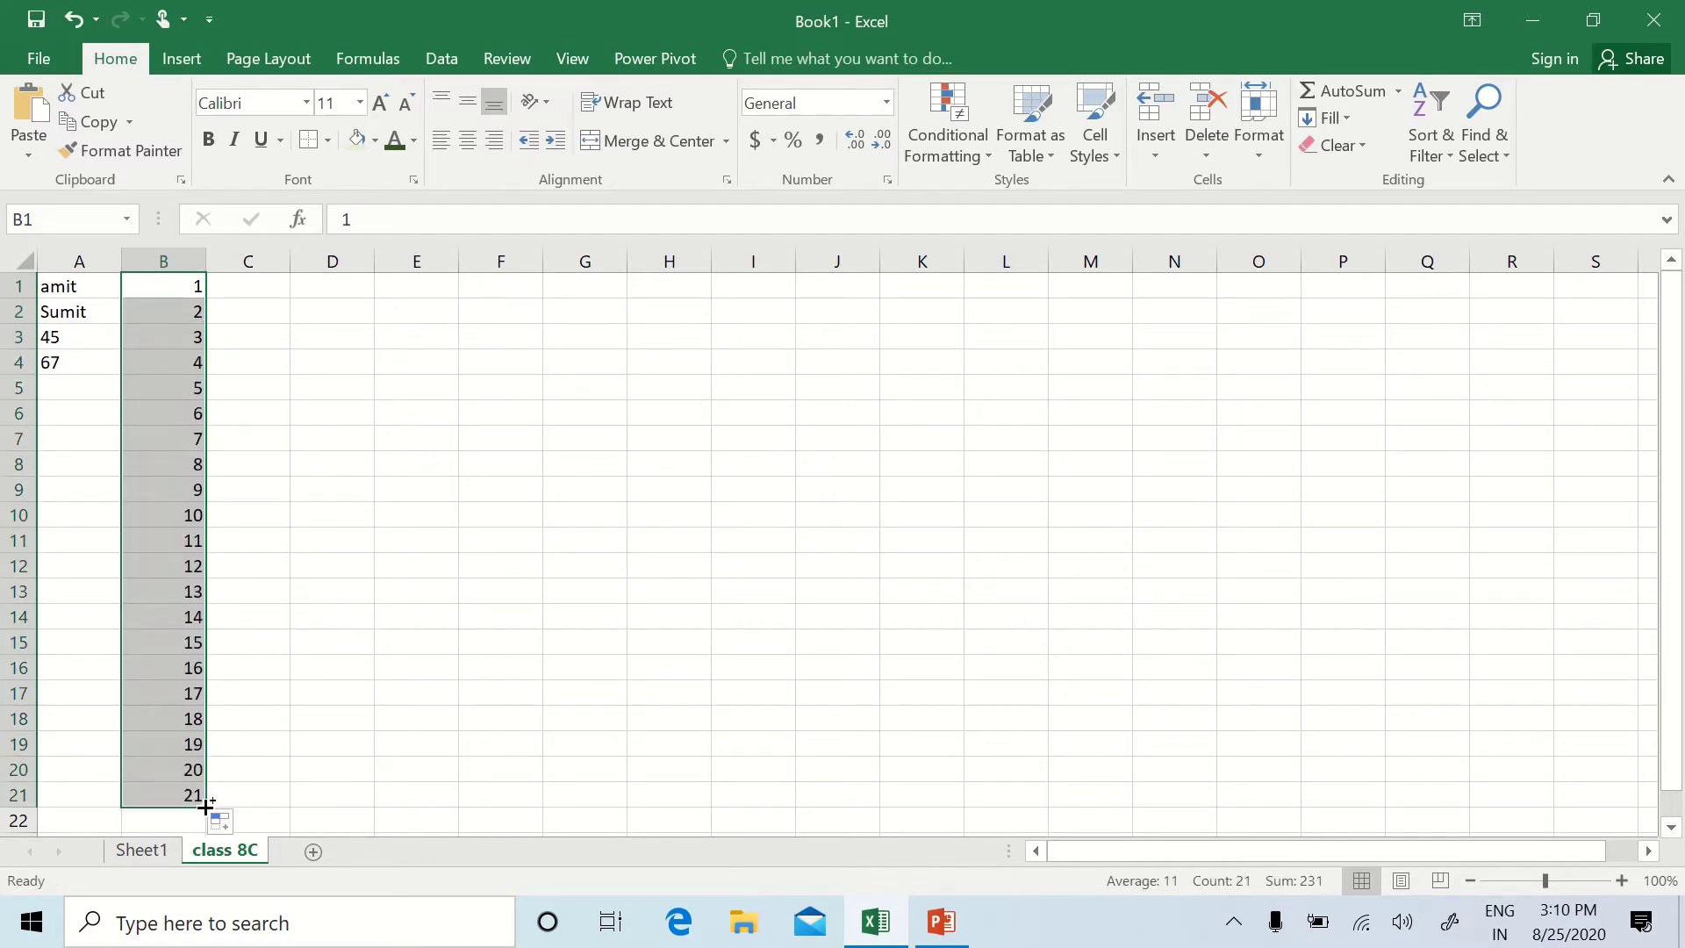
Step: Enter the numbers 2 and 4 in cells C1 and C2
click(264, 285)
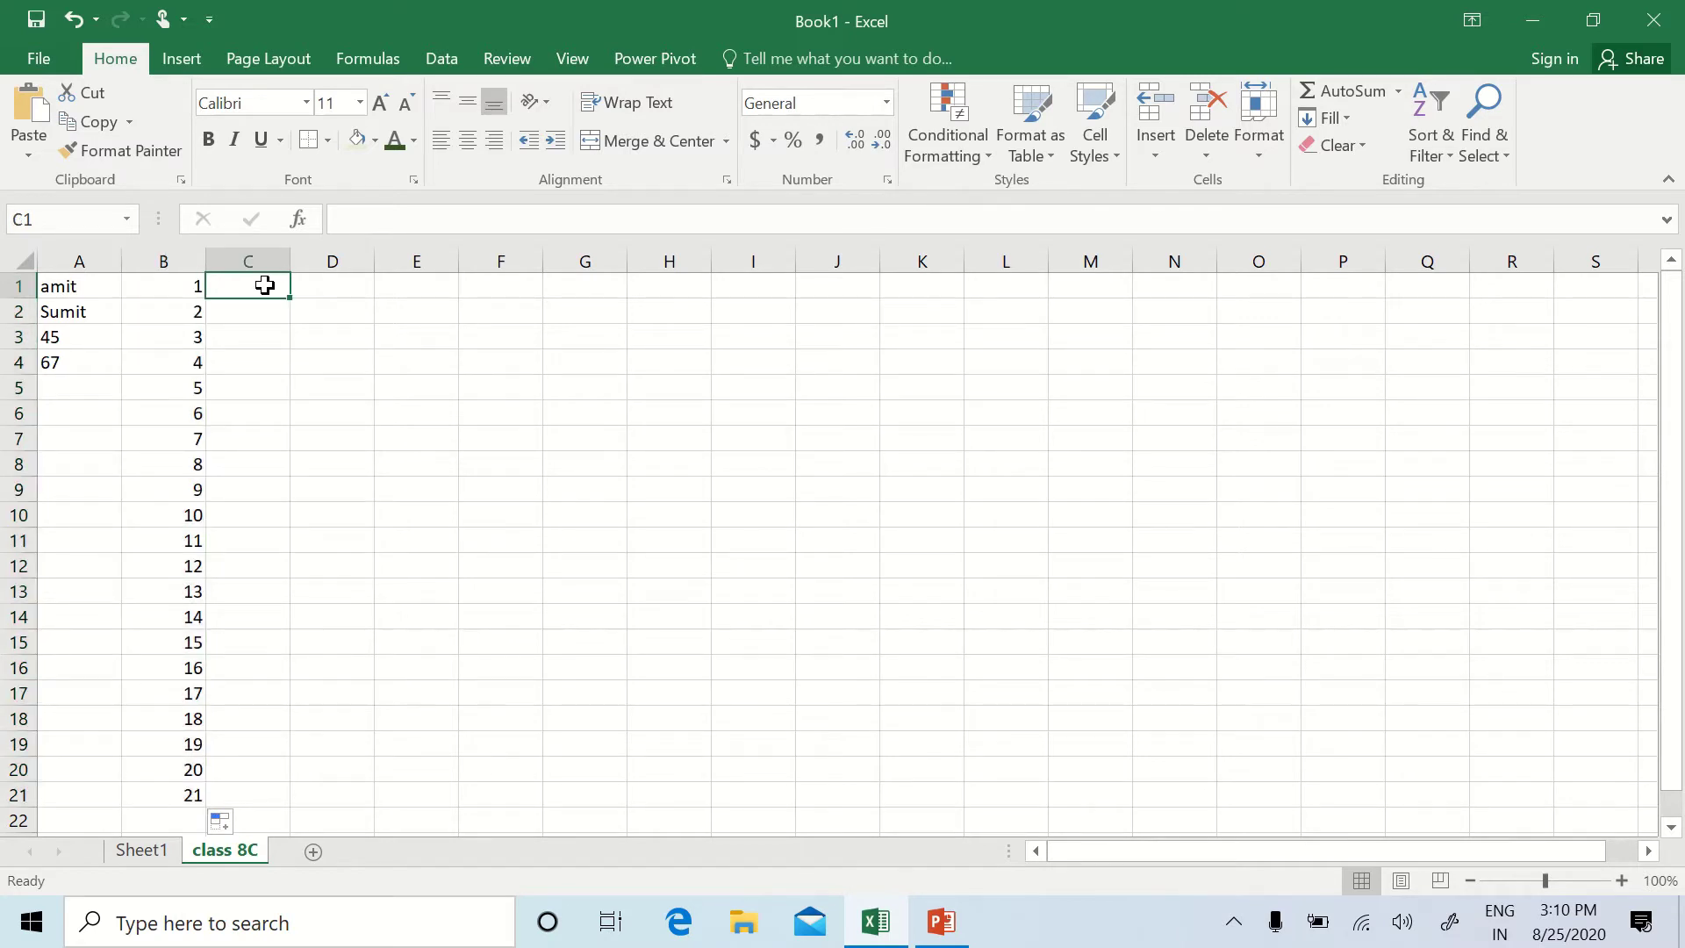
text(2)
key(Return)
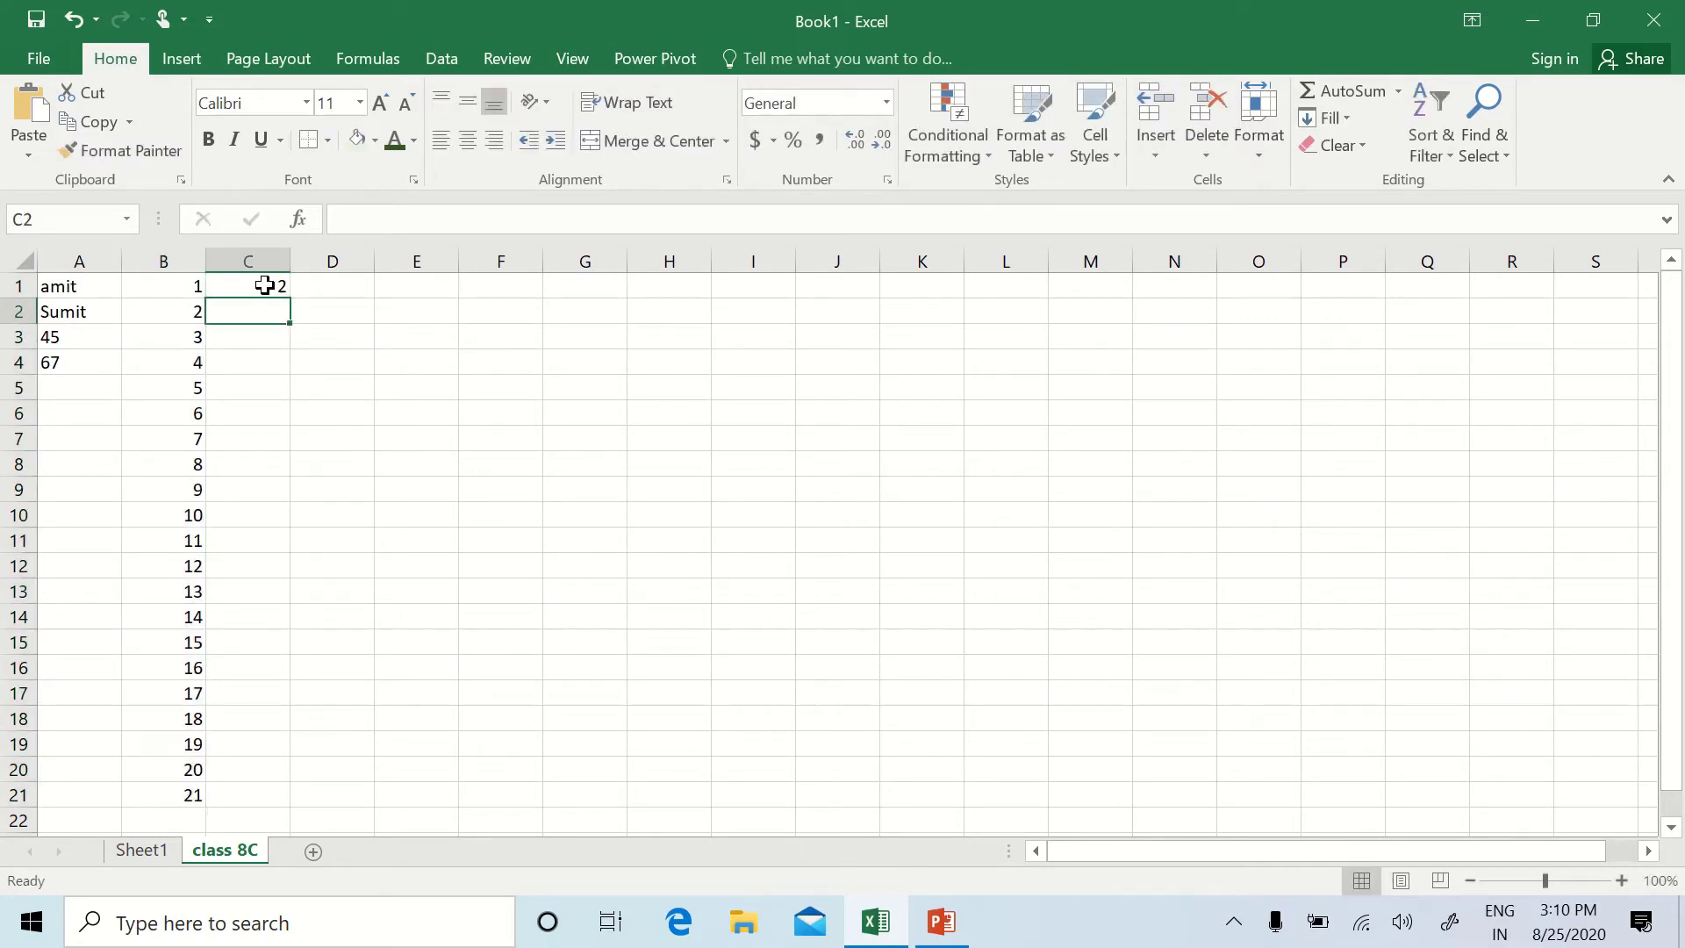
text(4)
key(Return)
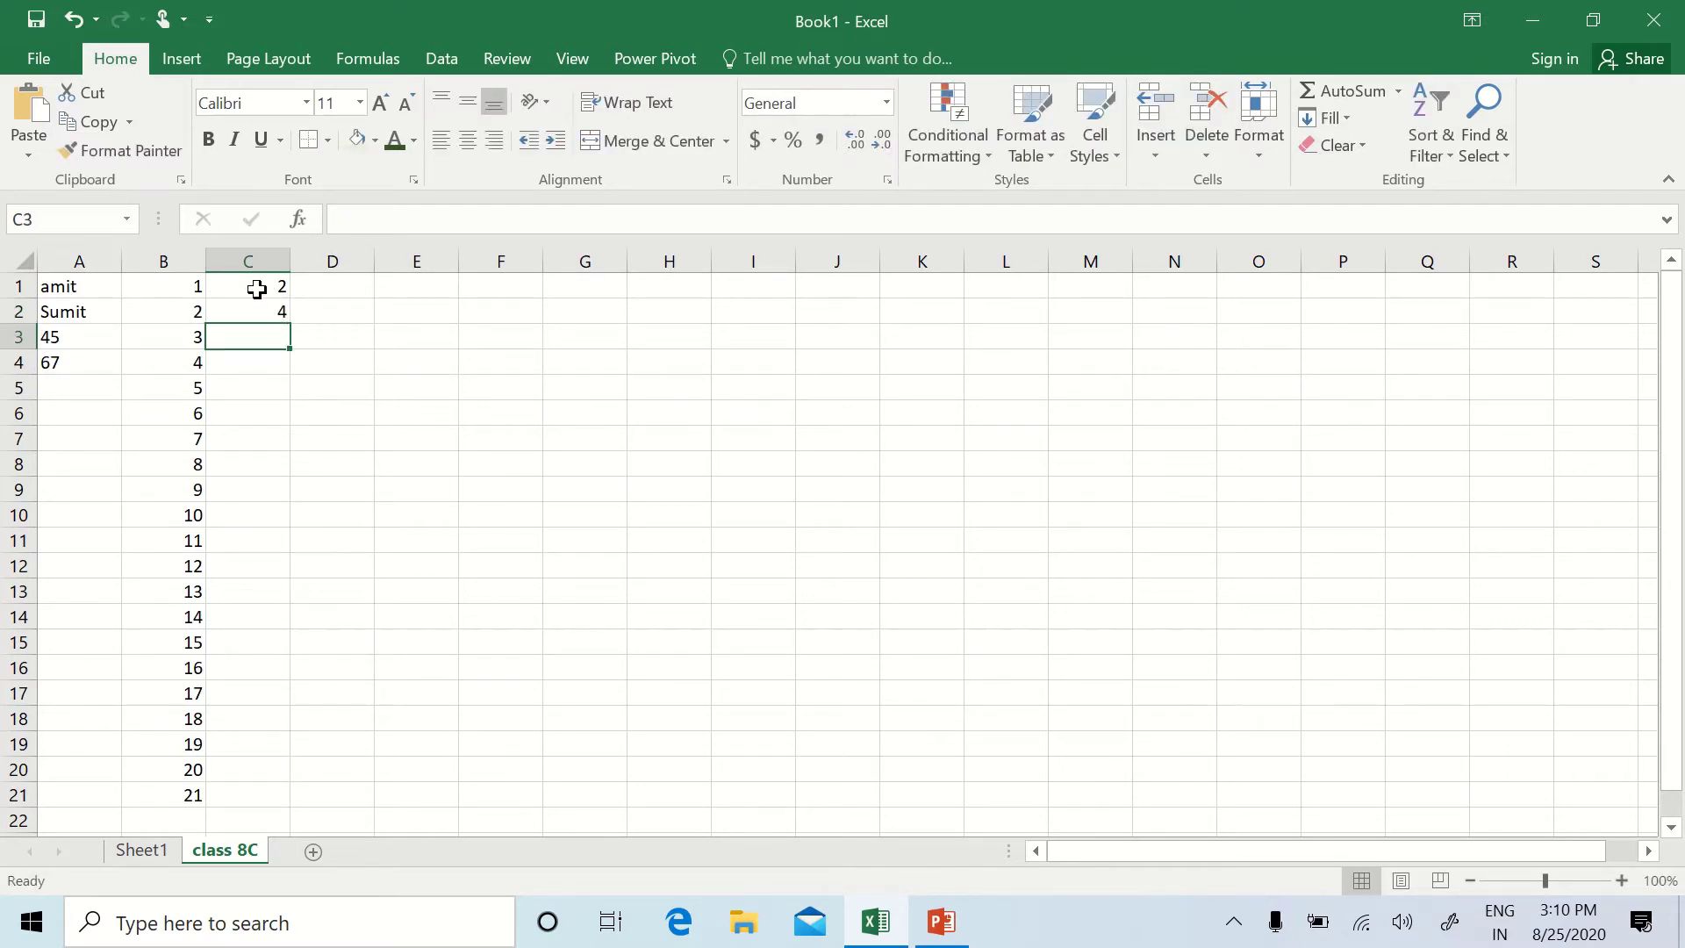
click(253, 286)
mouse_move(256, 300)
mouse_down()
mouse_move(252, 285)
mouse_move(253, 308)
mouse_up()
click(344, 296)
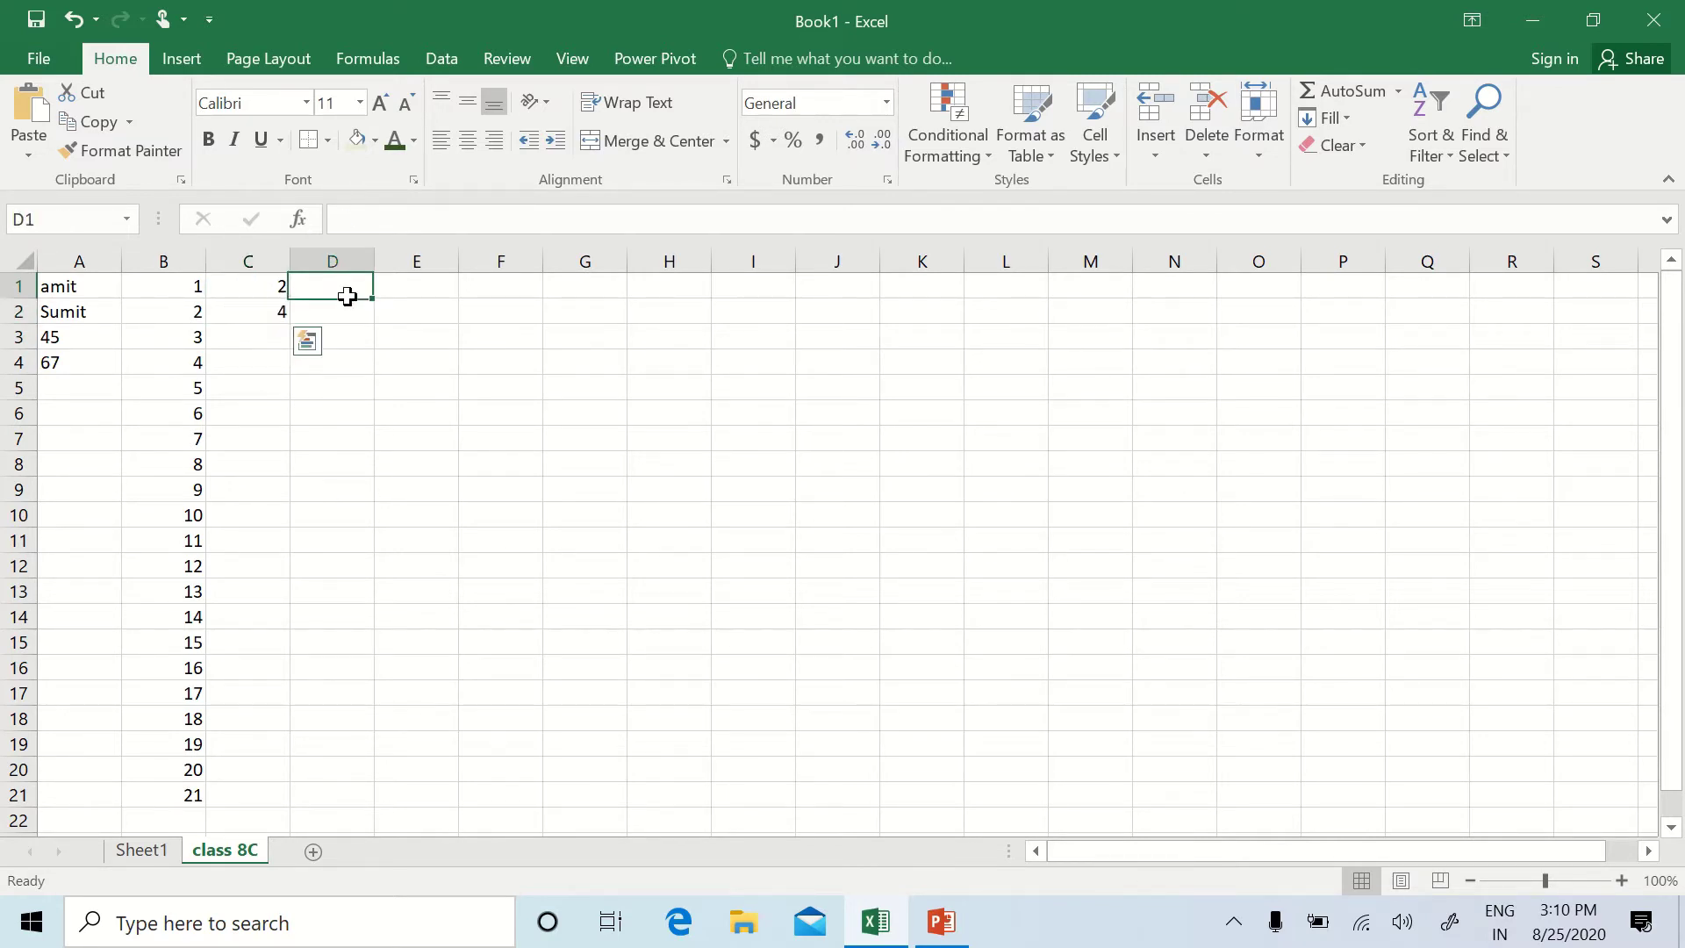
click(282, 287)
drag(289, 298, 290, 315)
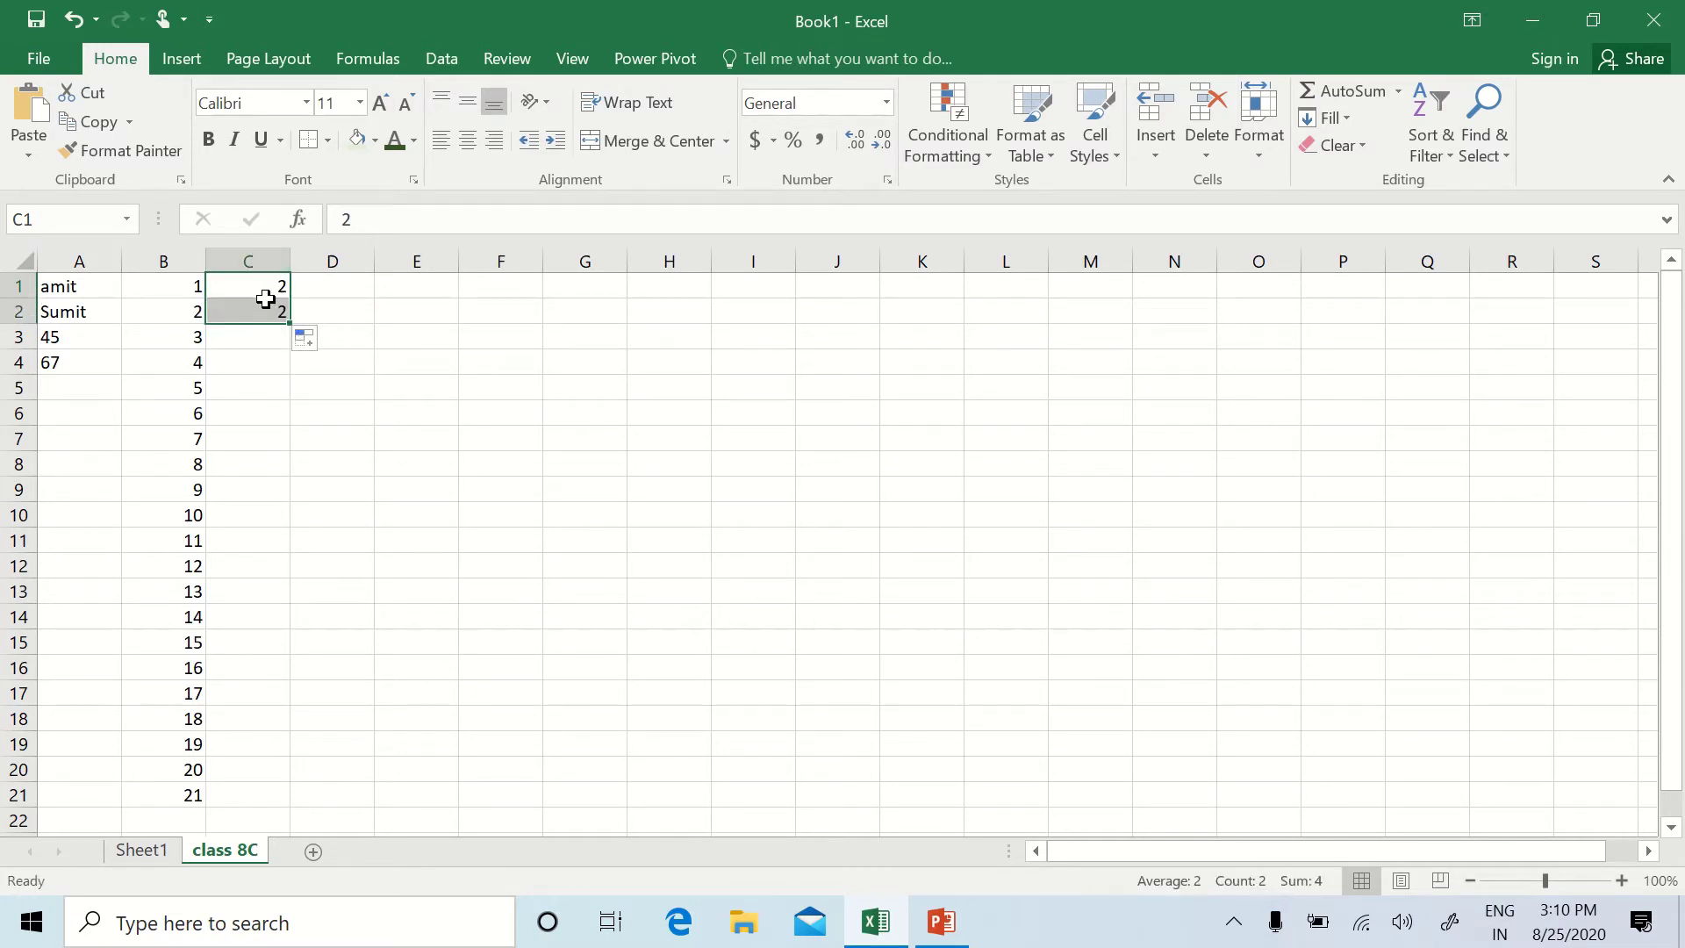
key(ctrl+z)
Step: Fill the even-number series from C1:C2 down column C to C25
drag(252, 284, 252, 303)
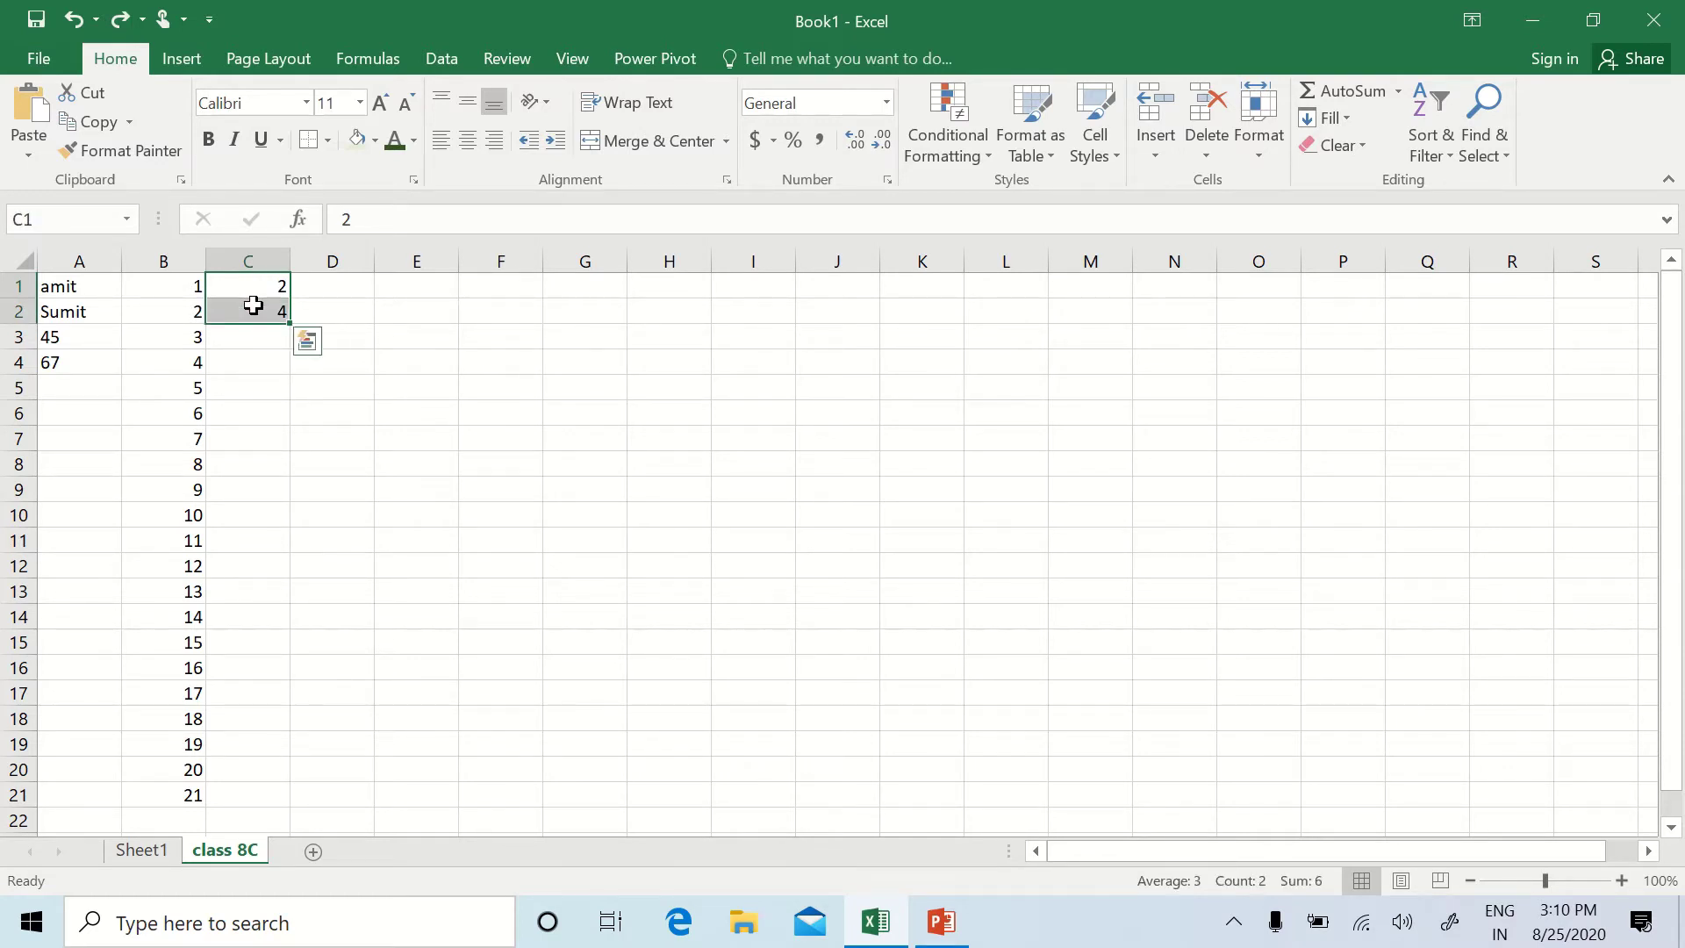
click(251, 285)
mouse_move(252, 285)
mouse_down()
mouse_move(289, 384)
mouse_move(331, 670)
mouse_move(327, 801)
mouse_up()
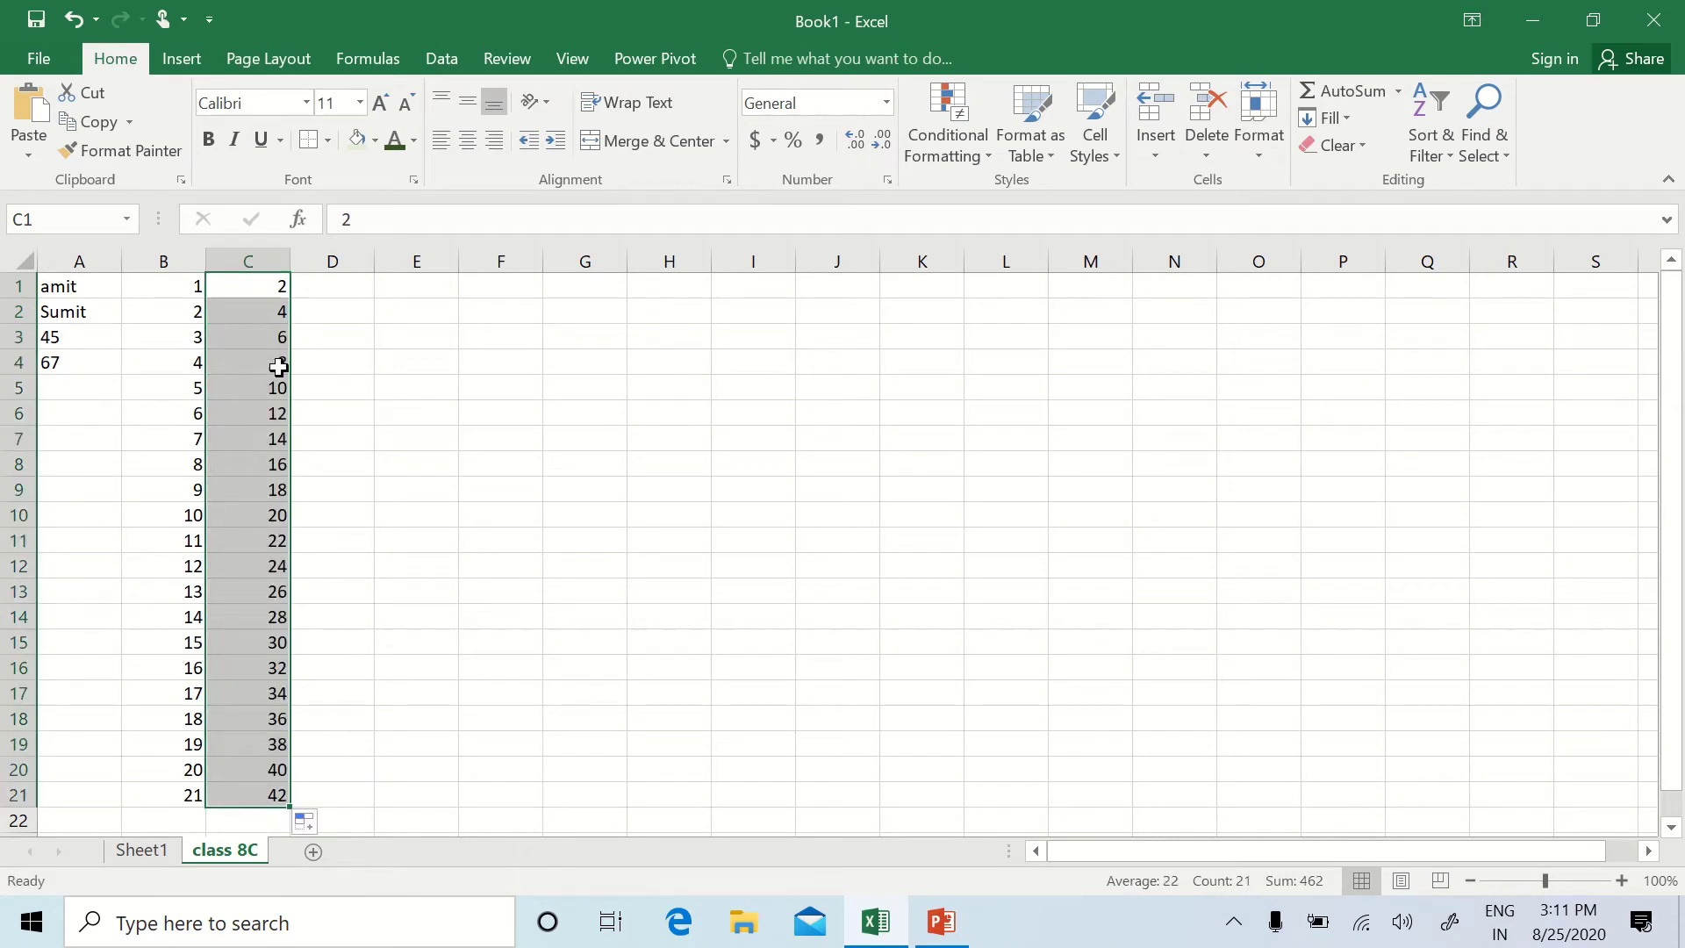
click(271, 293)
drag(293, 303, 270, 291)
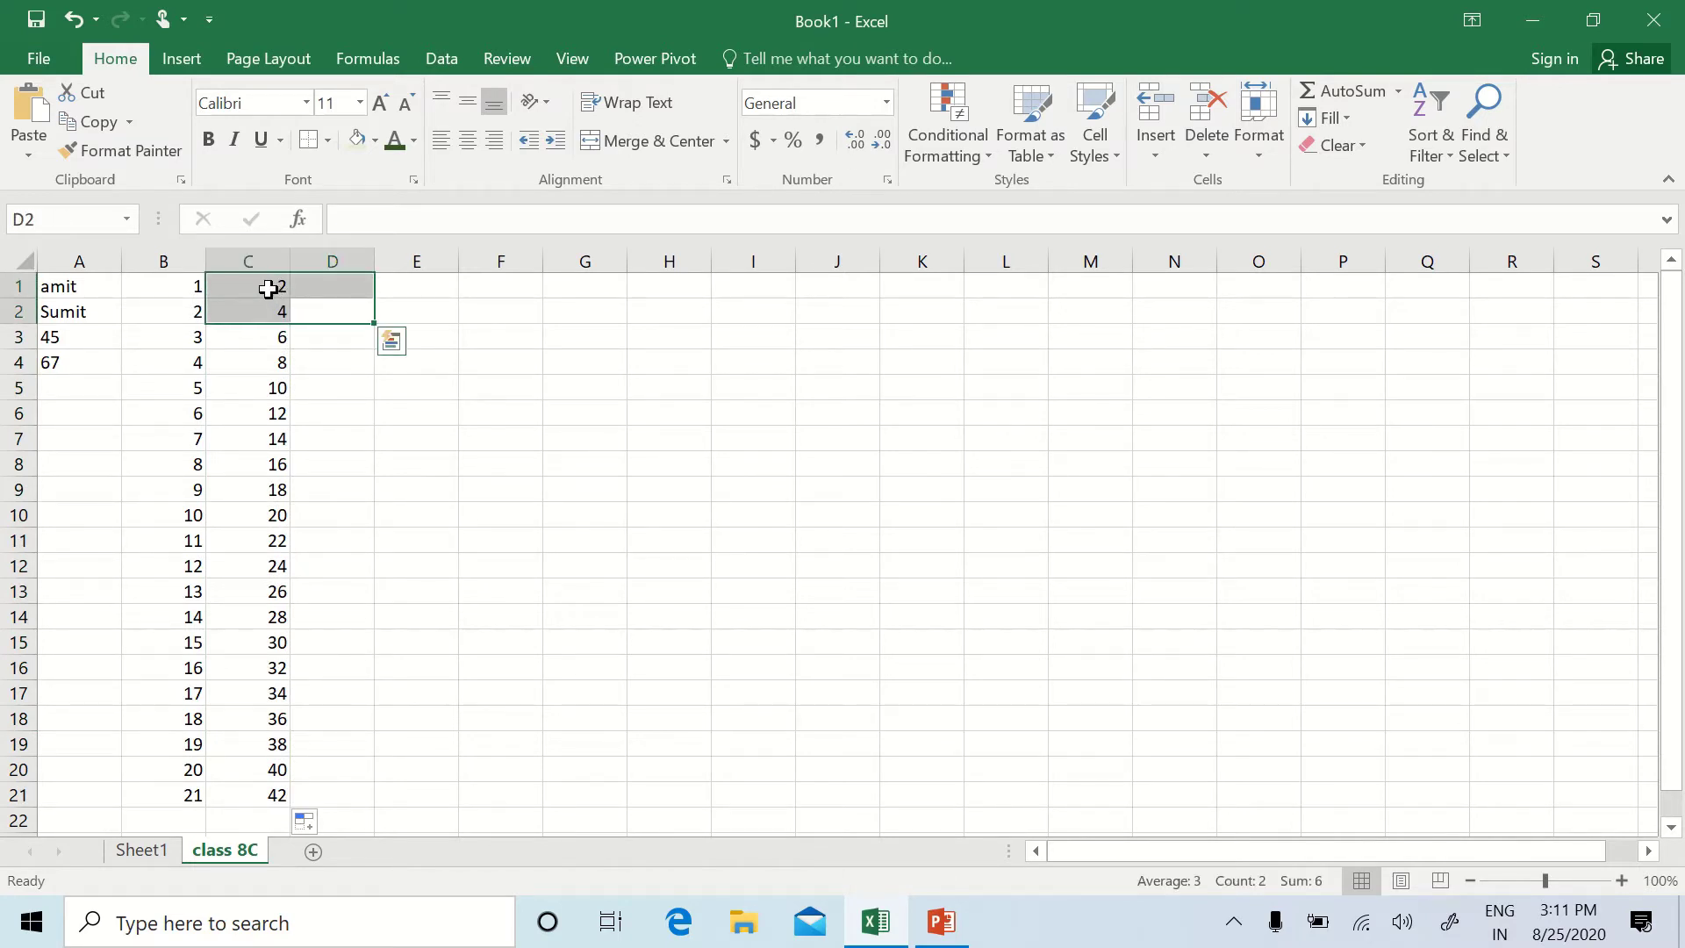
click(311, 351)
drag(262, 278, 290, 322)
drag(284, 601, 285, 799)
drag(1667, 557, 1665, 526)
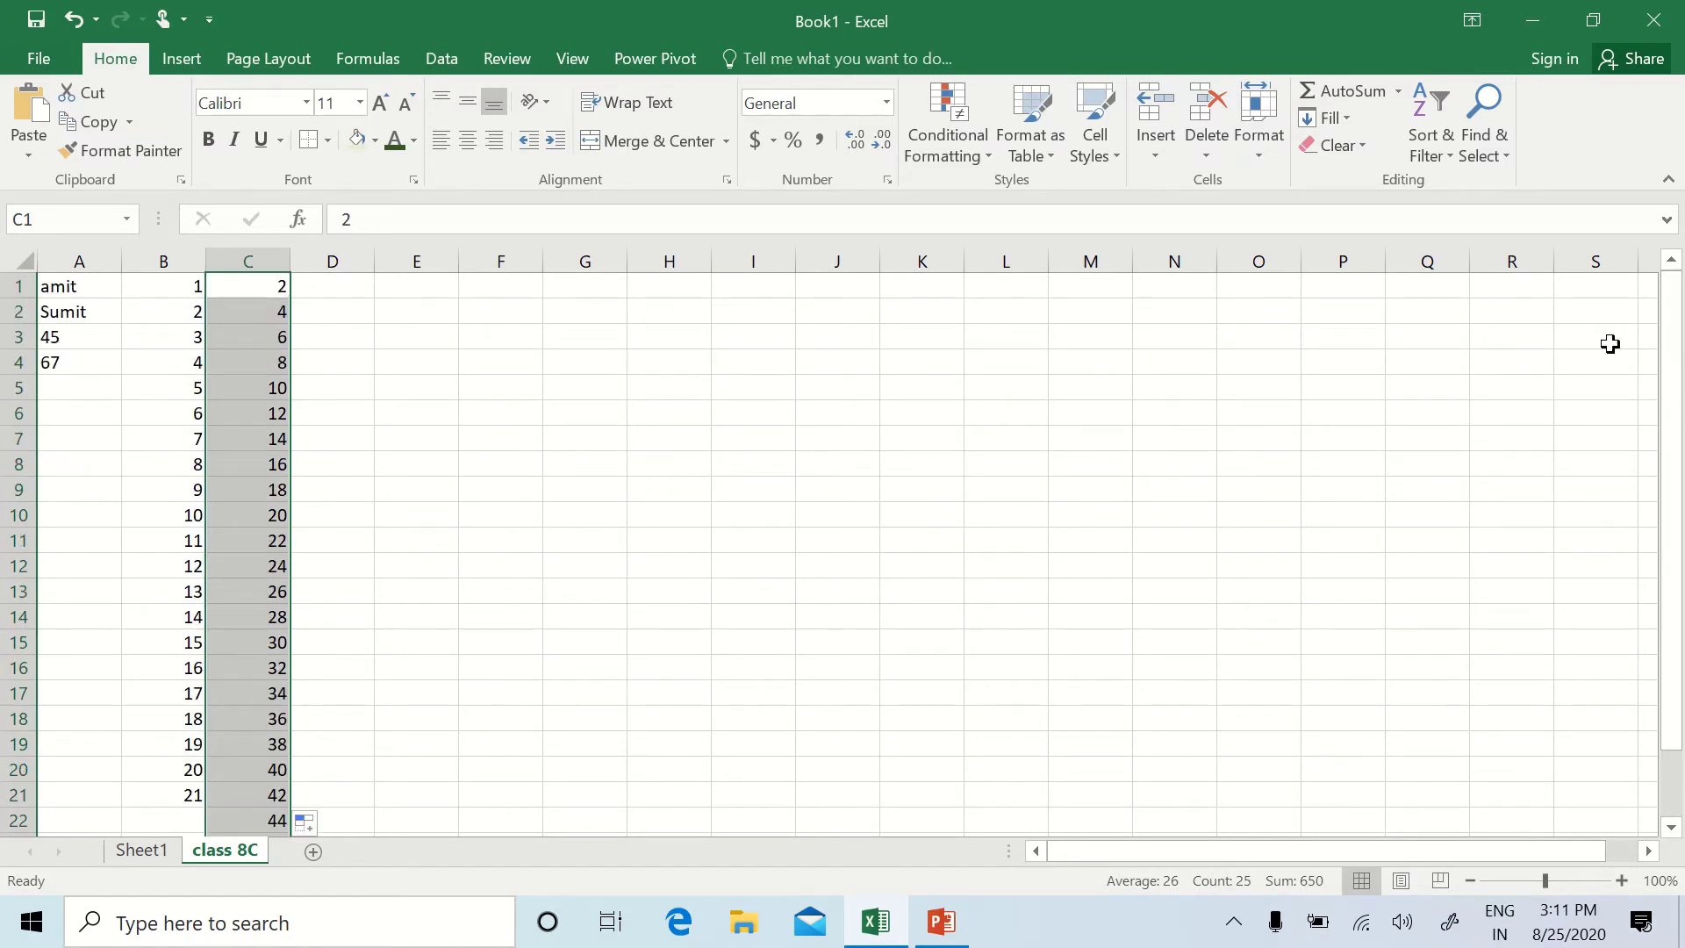
Step: Enter "Monday" in E1 and fill the weekday series down to E14
click(389, 296)
text(Mo)
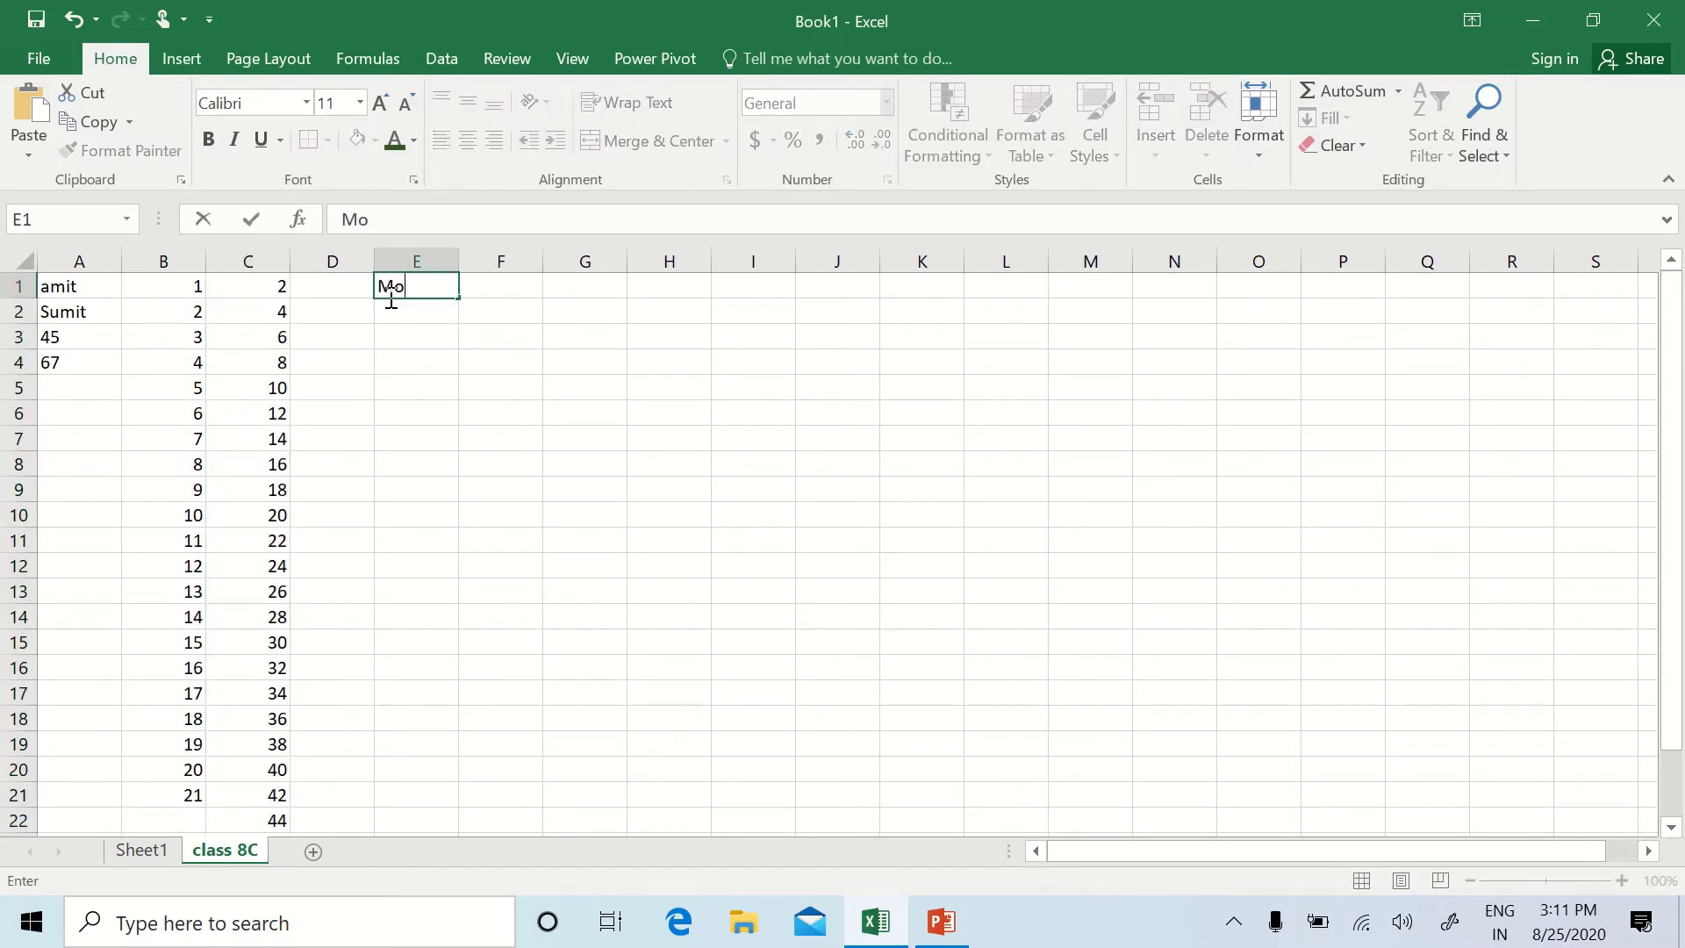
text(nday)
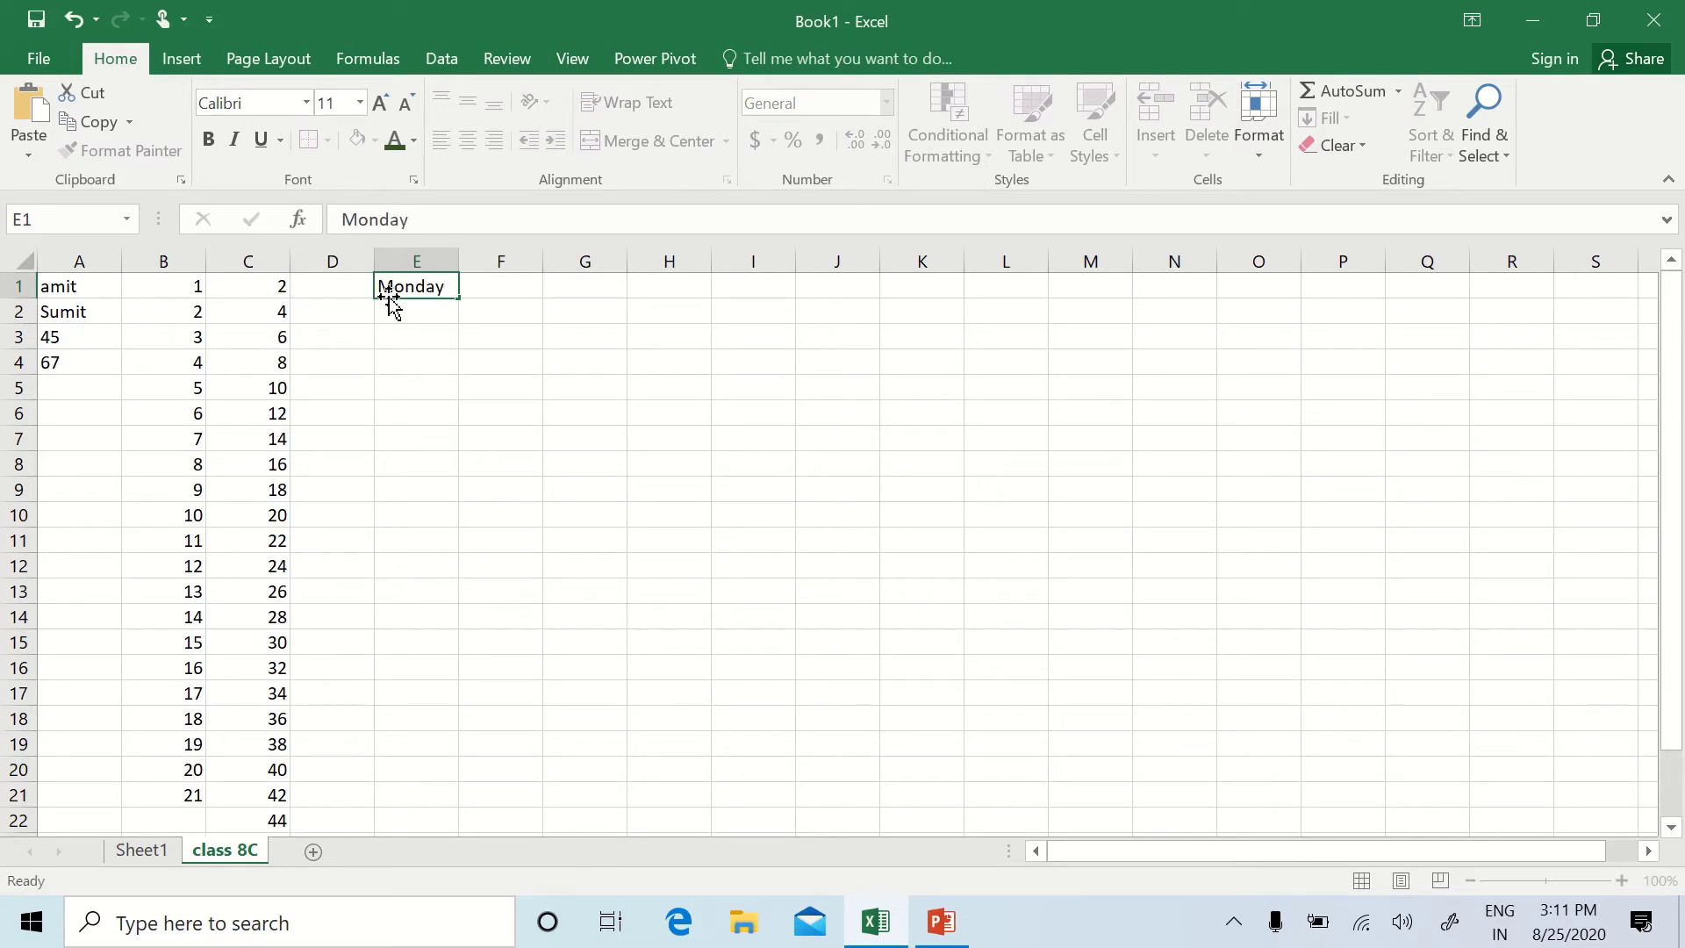
key(Return)
click(437, 286)
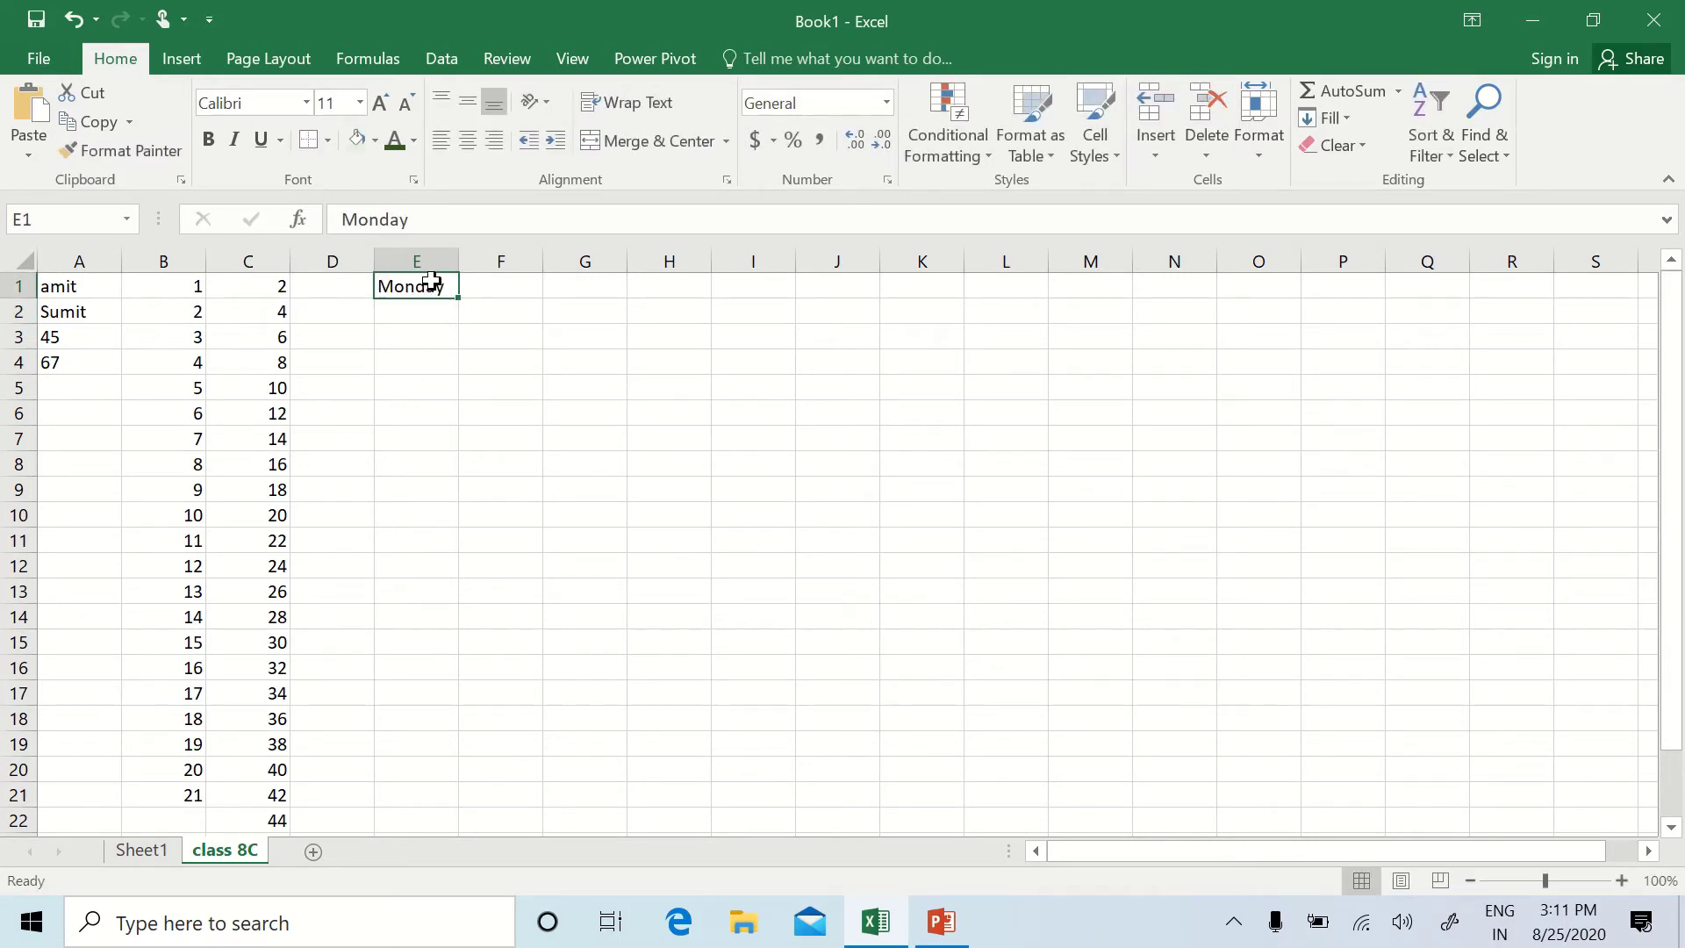
key(Return)
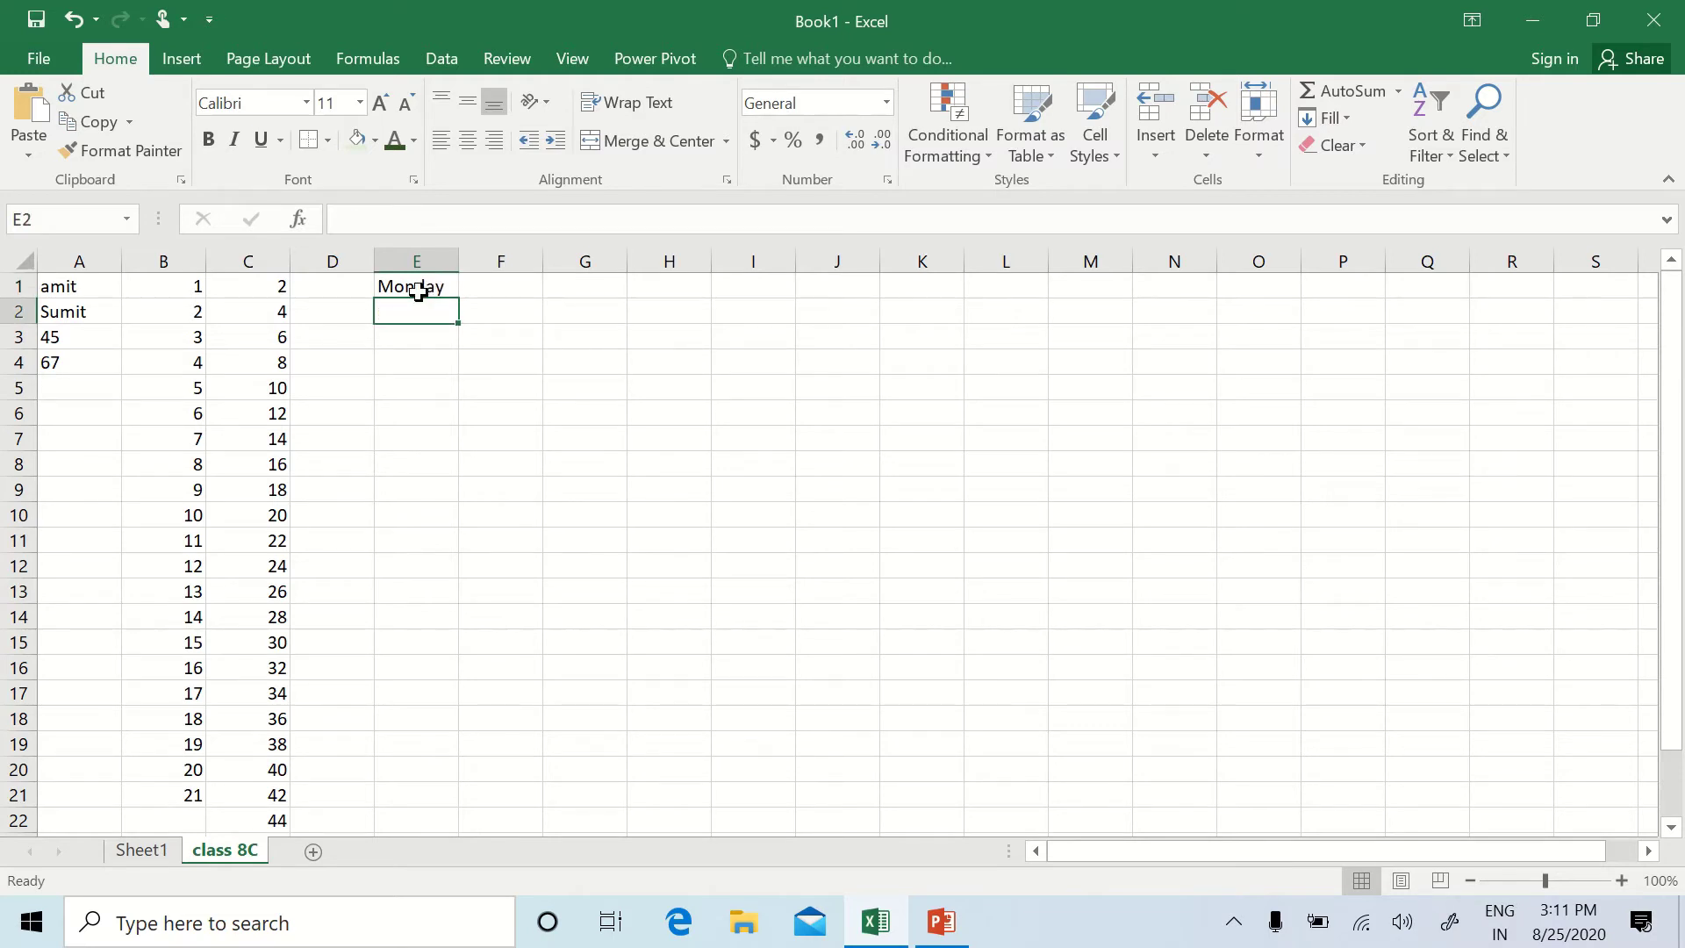
click(416, 285)
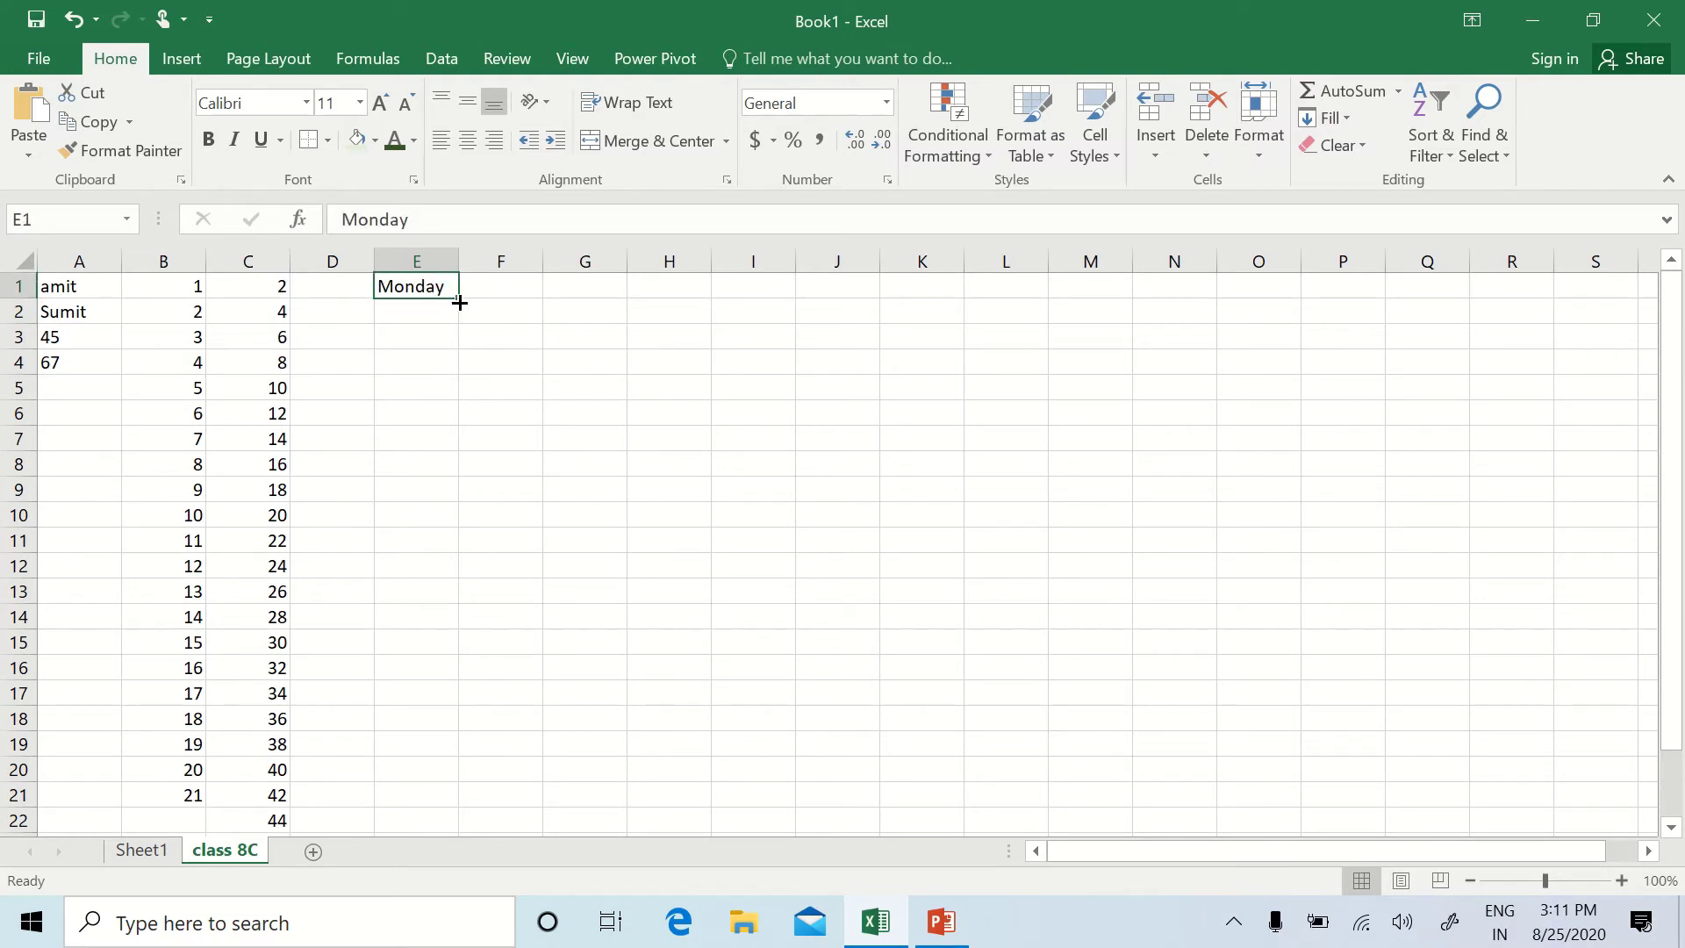
drag(460, 299, 440, 621)
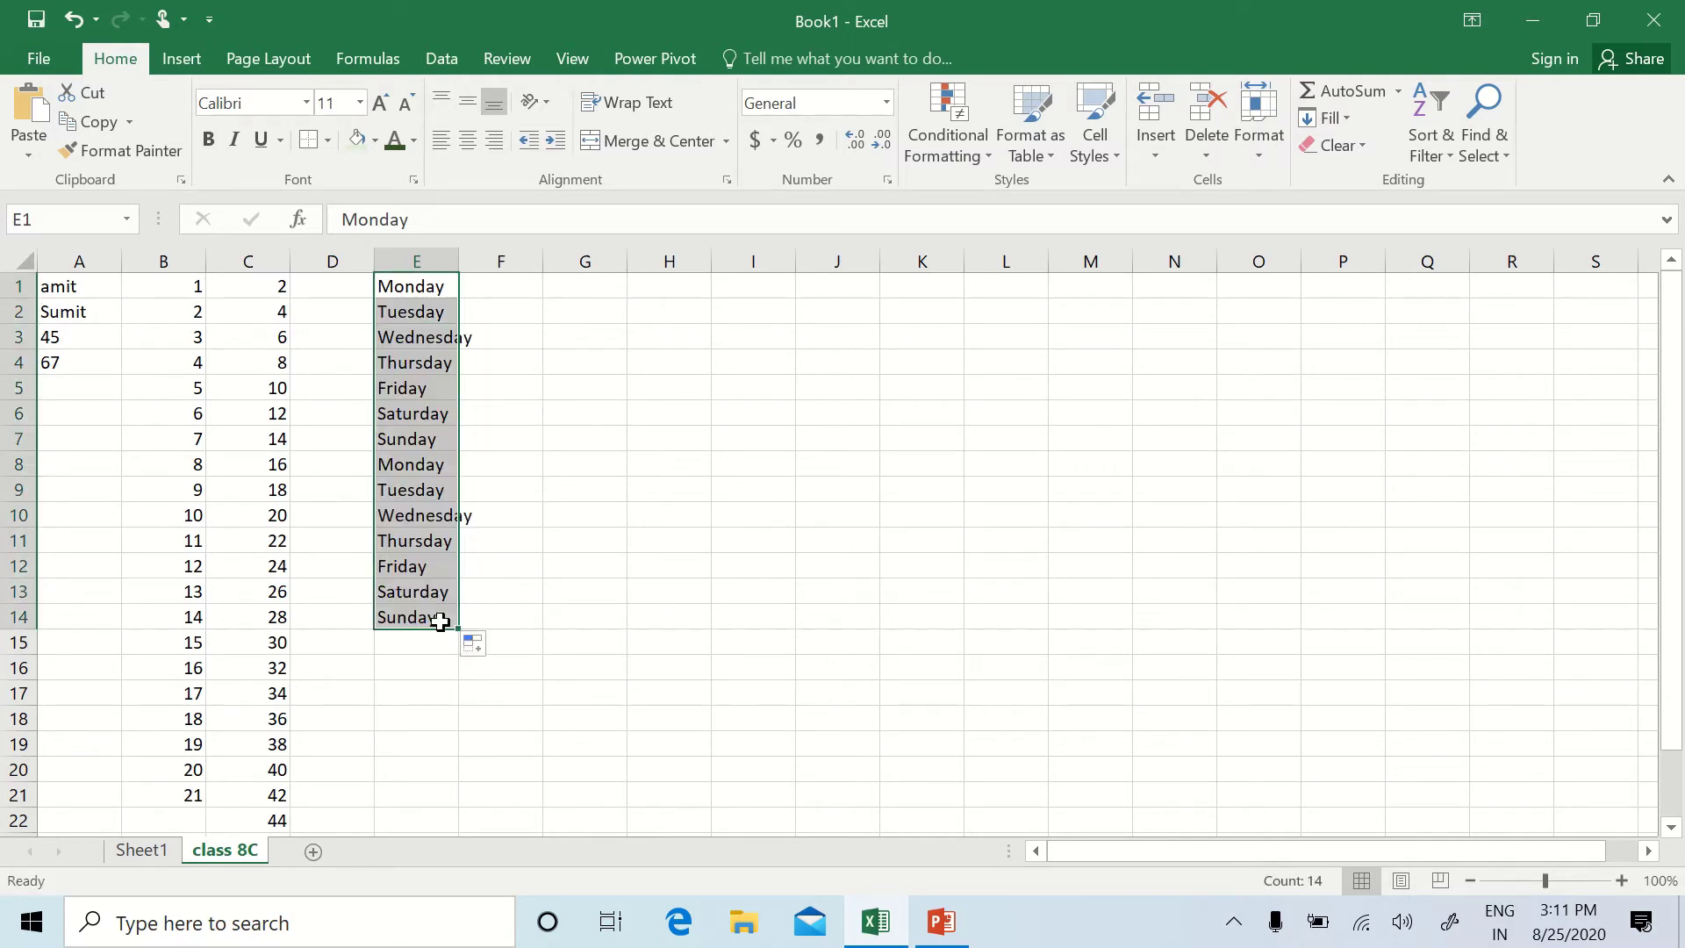
Step: Enter "January" in G1 and fill the month series down to G22
click(584, 289)
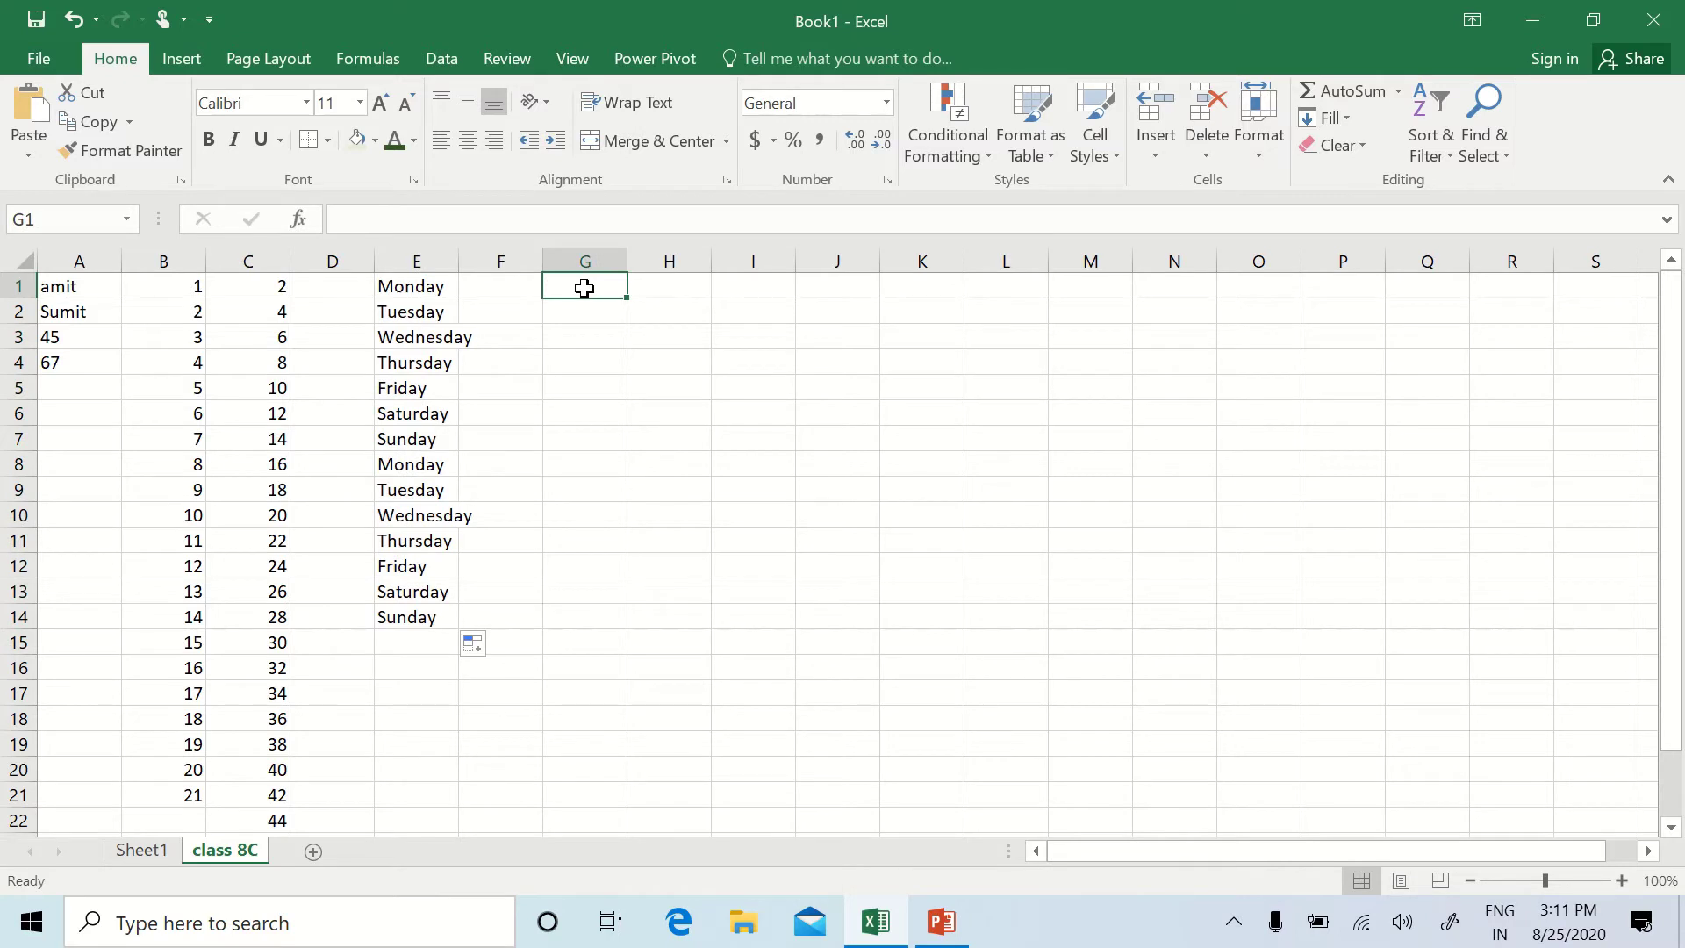
text(Janu)
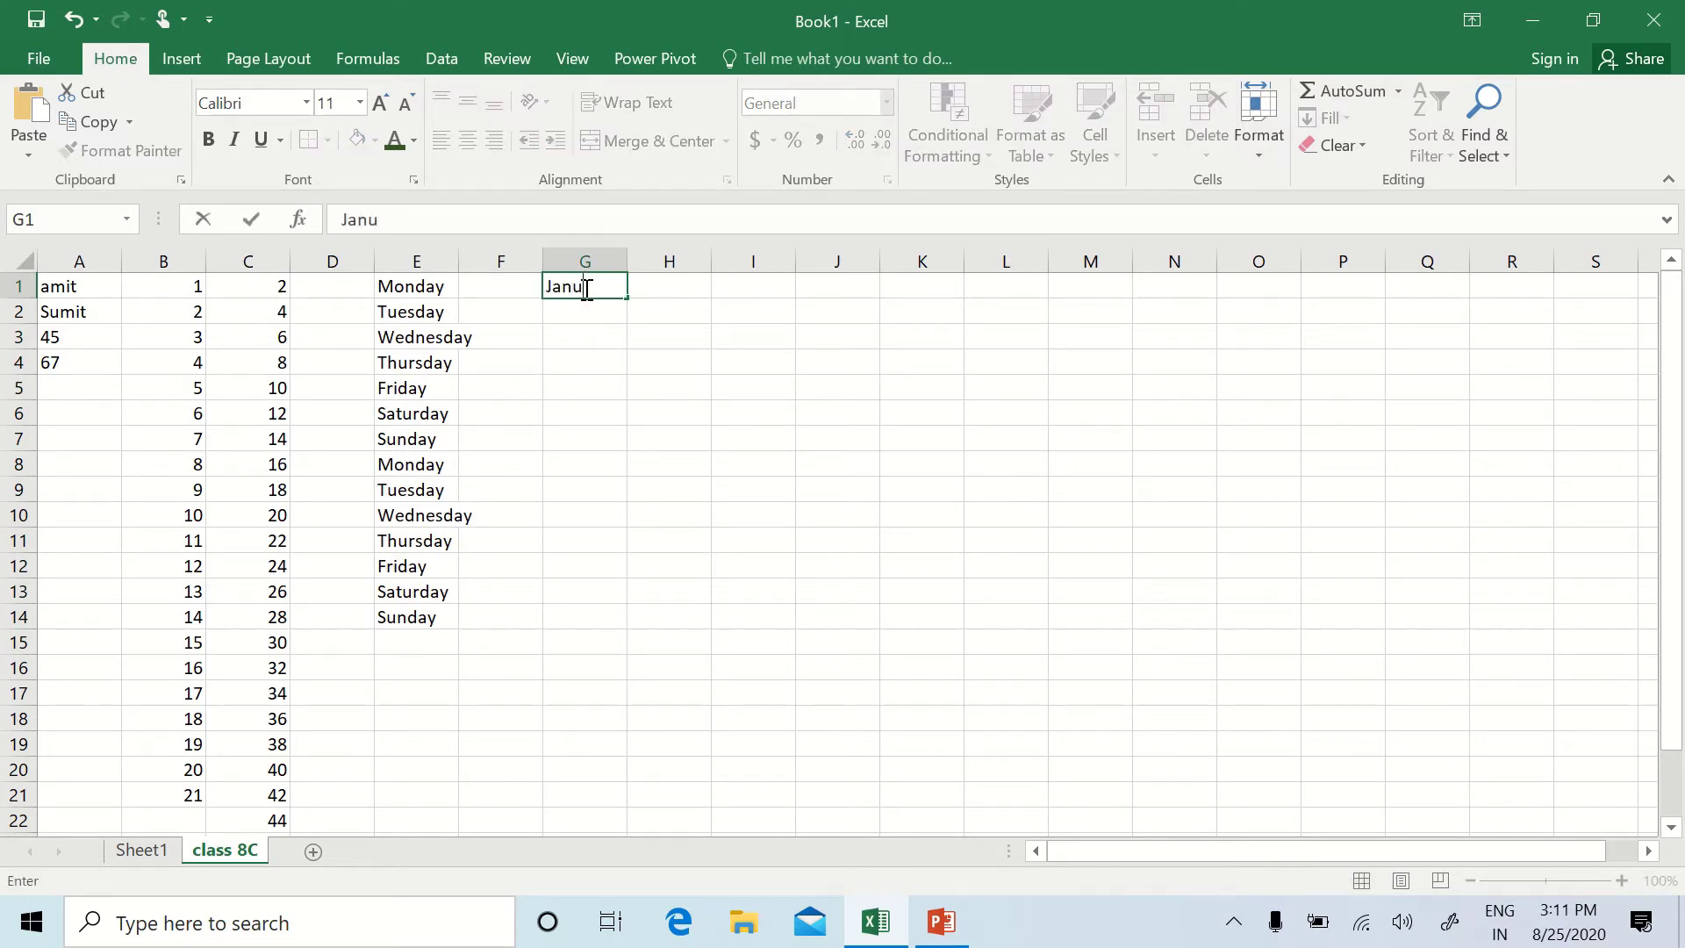
text(ary)
key(Return)
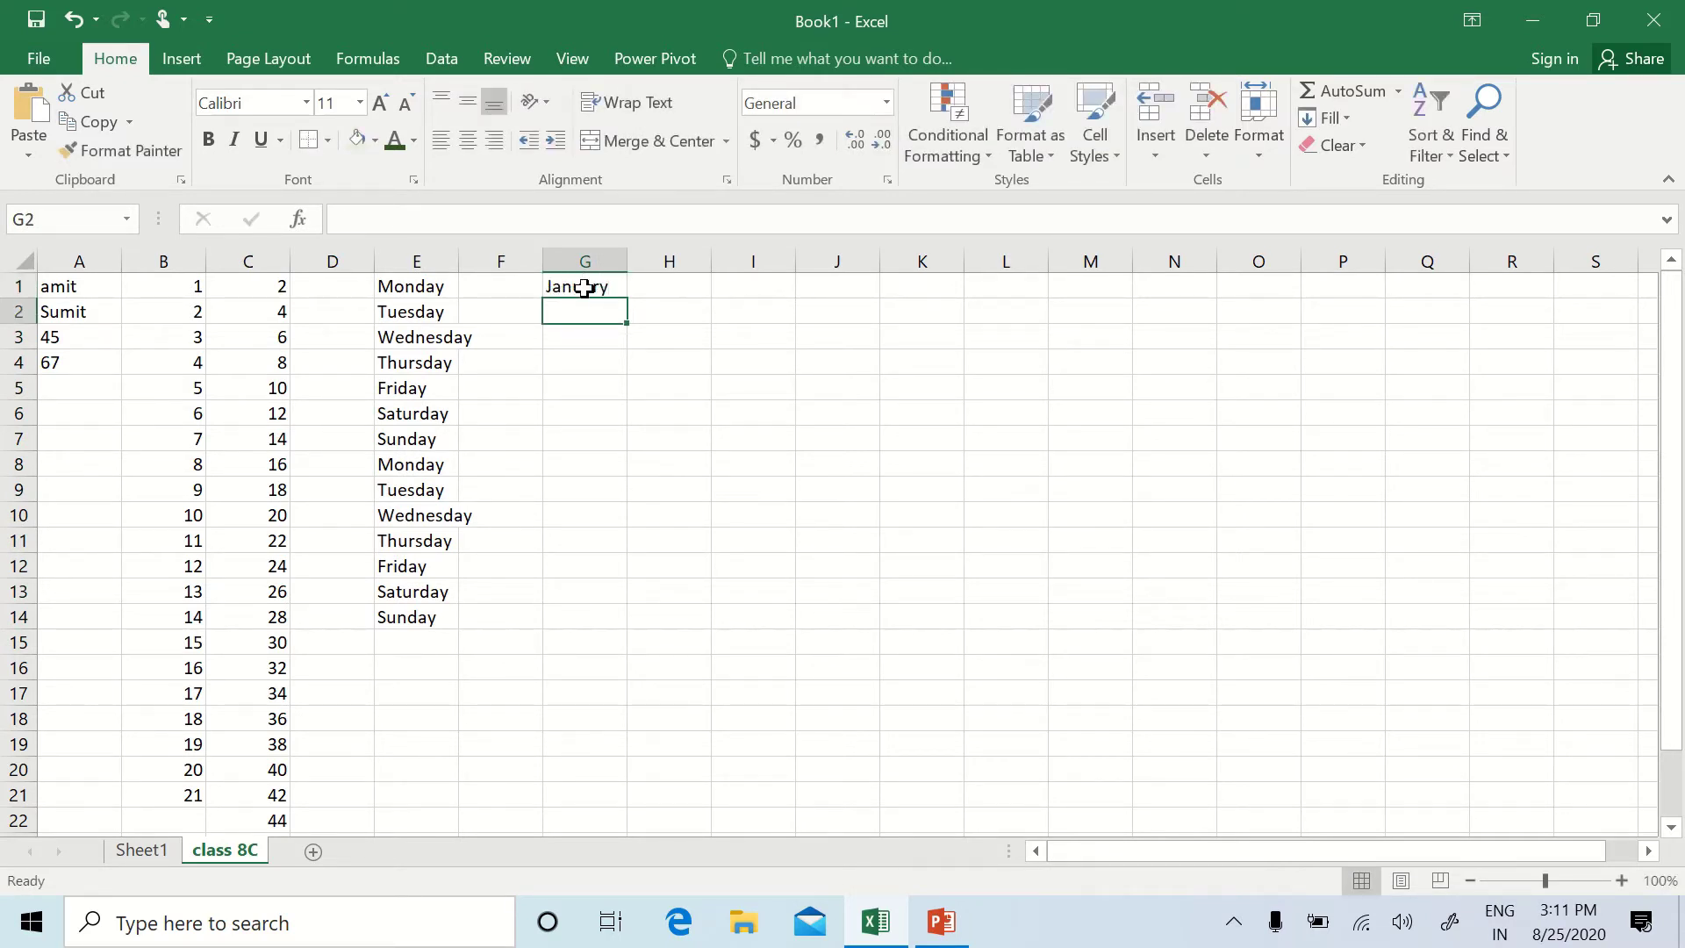
click(584, 288)
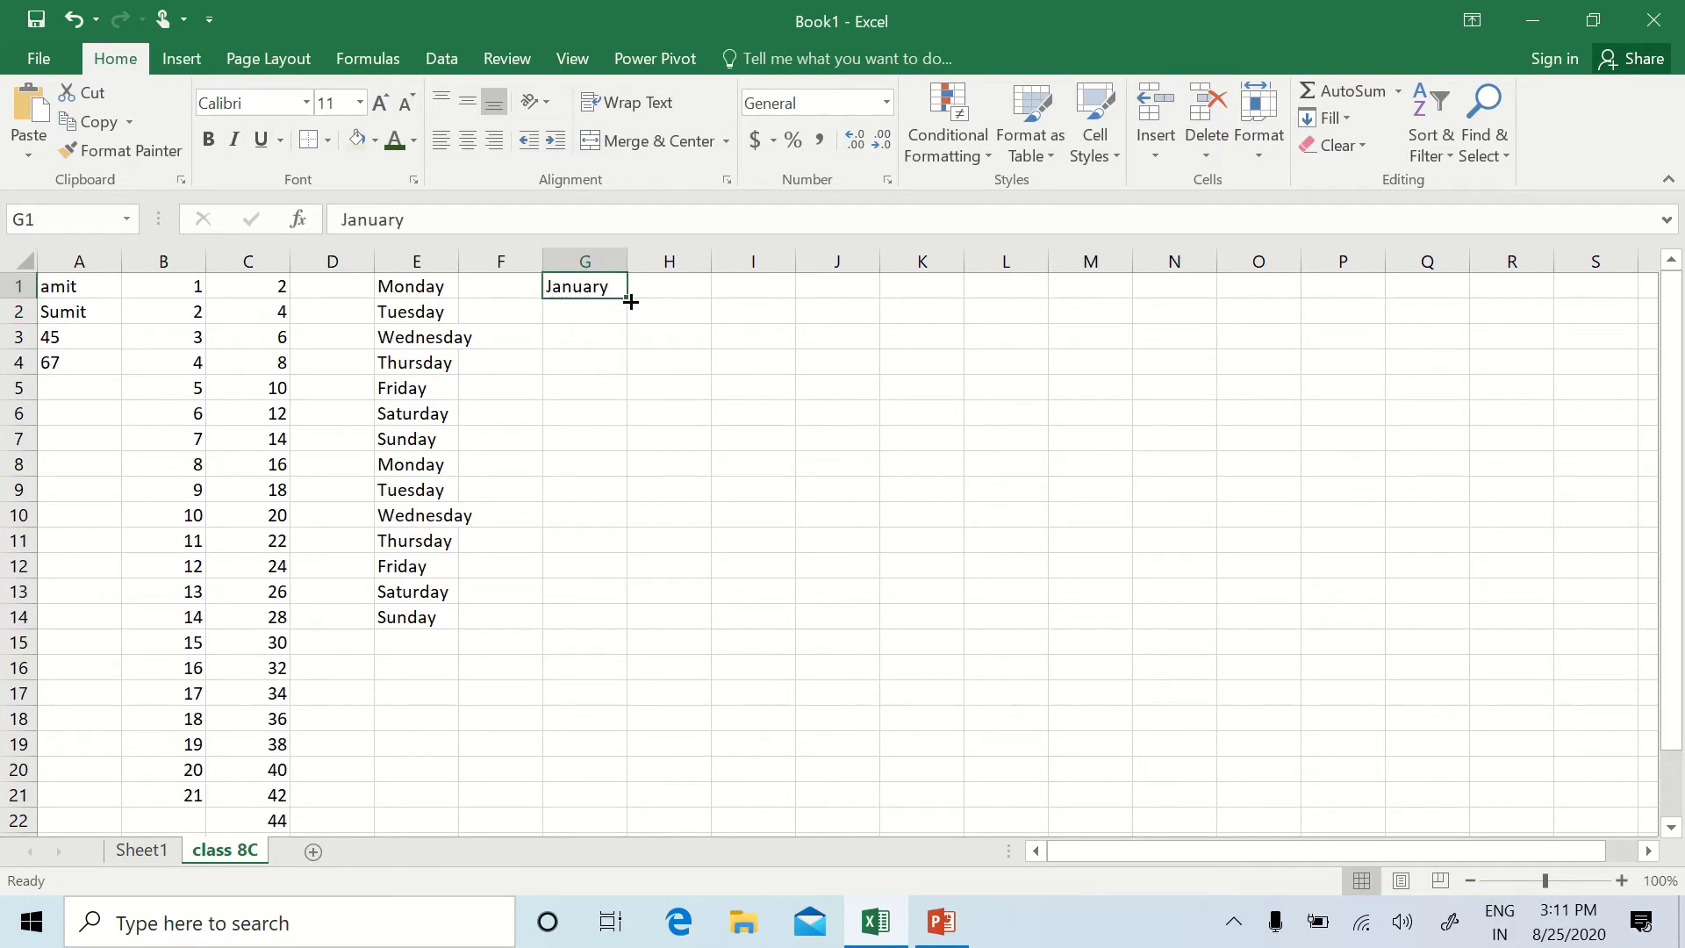
drag(631, 301, 594, 819)
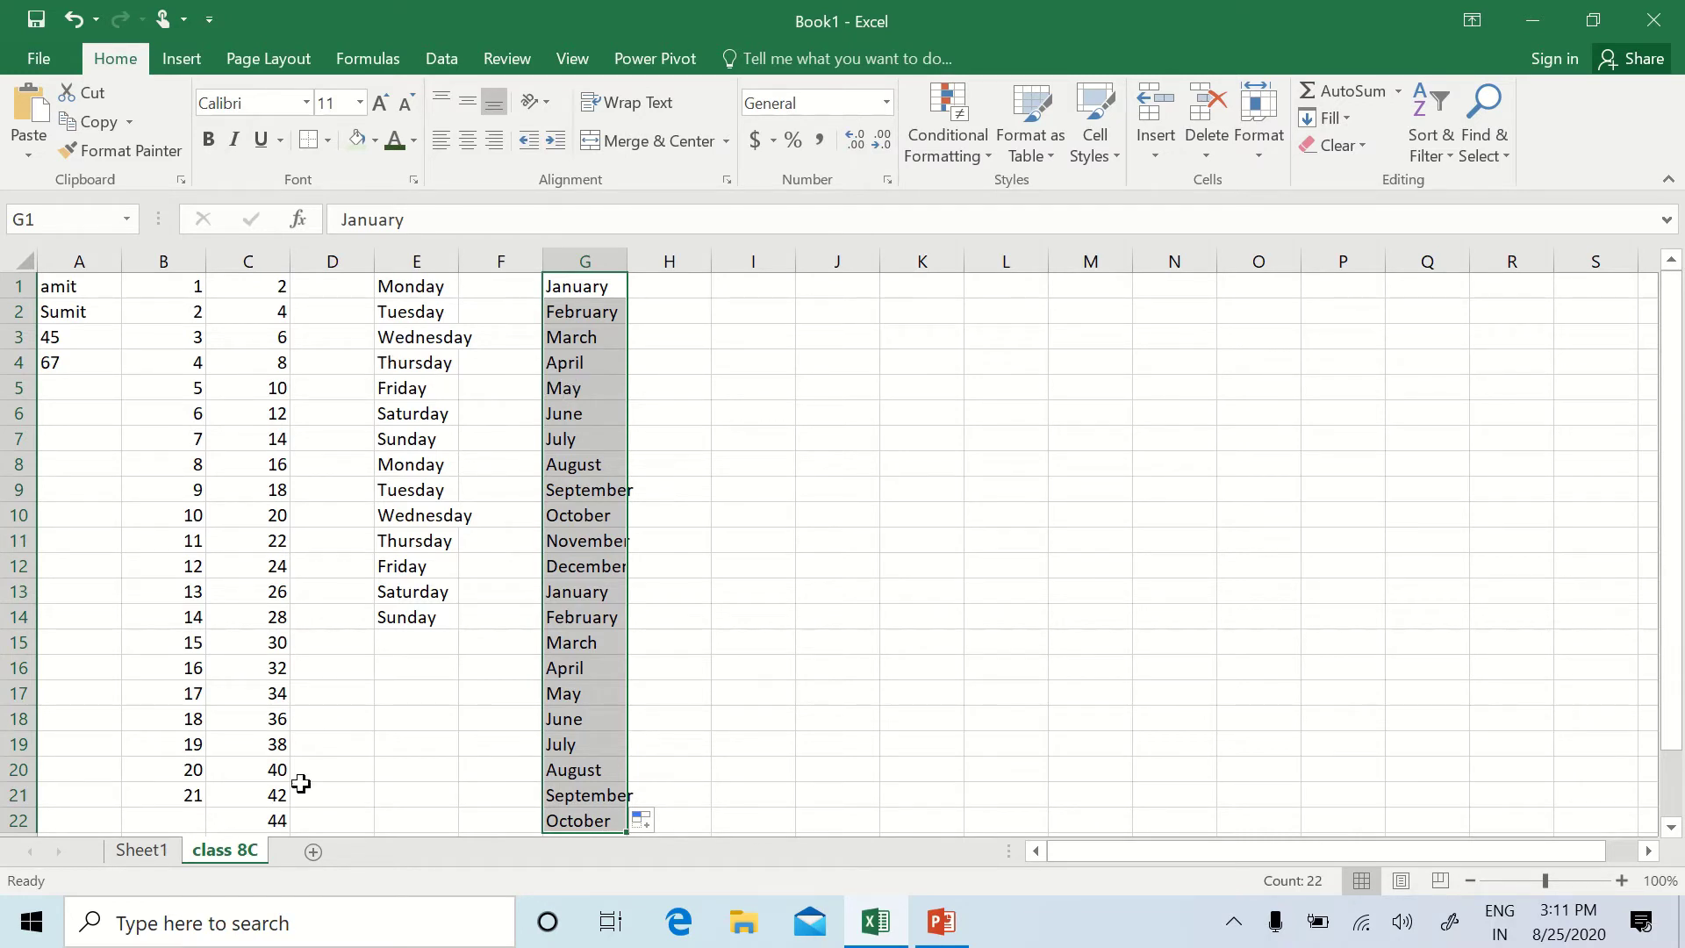
Step: Widen column G to fit the longest month names and increase the height of row 1
click(745, 608)
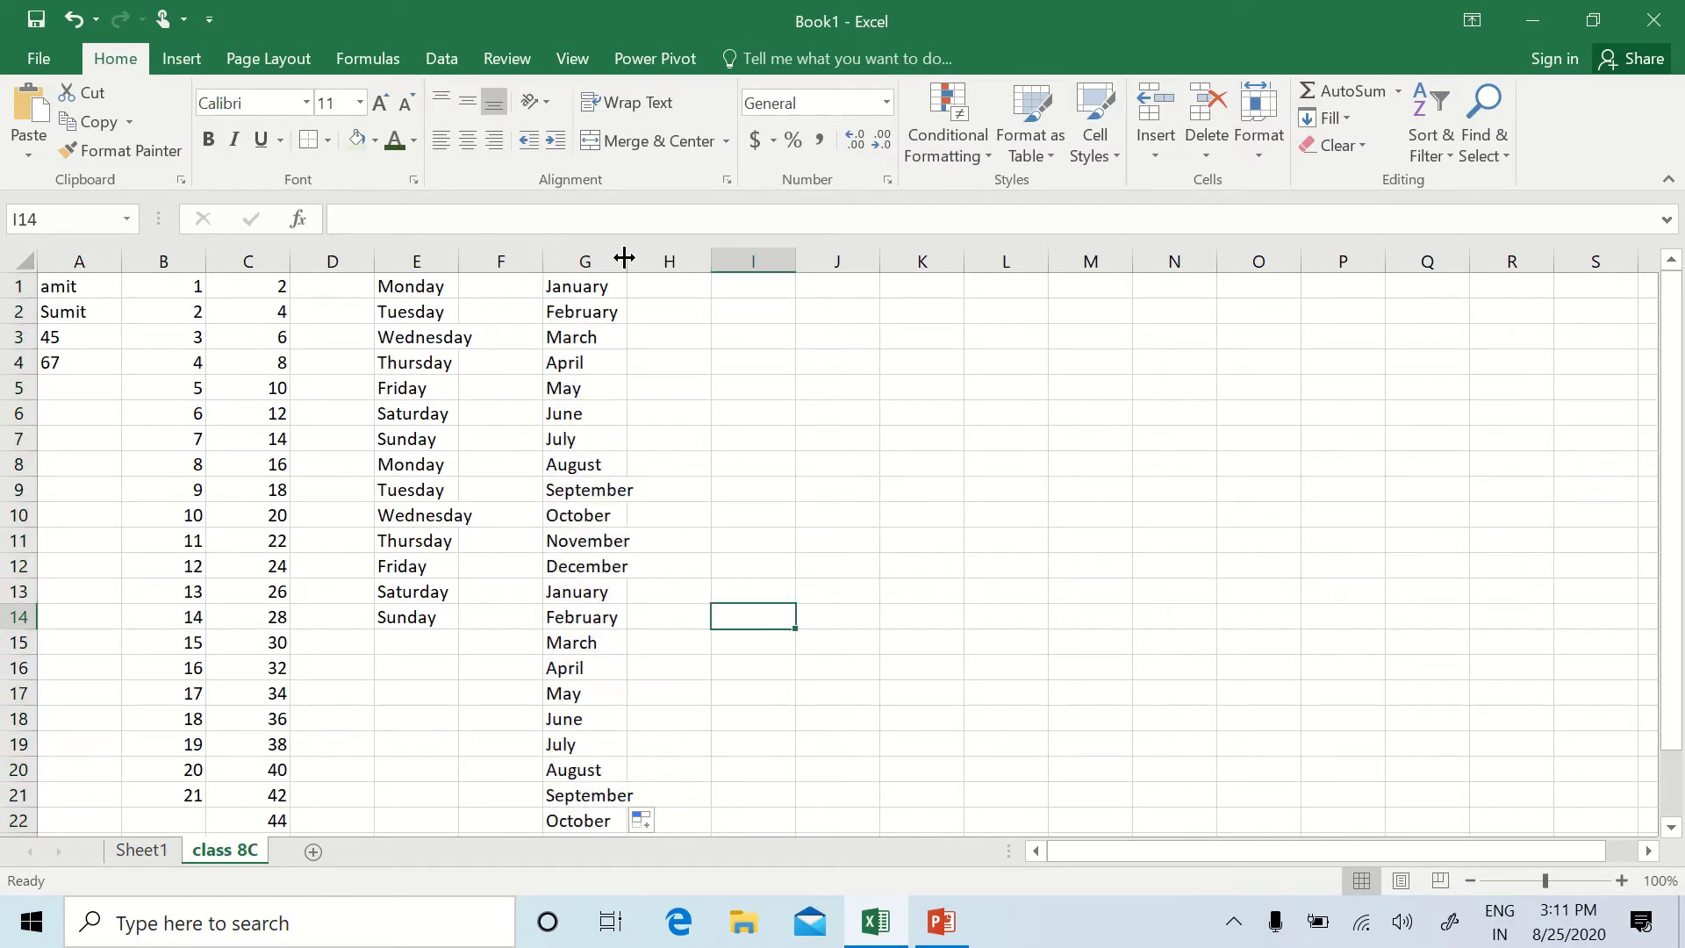
drag(626, 264, 685, 262)
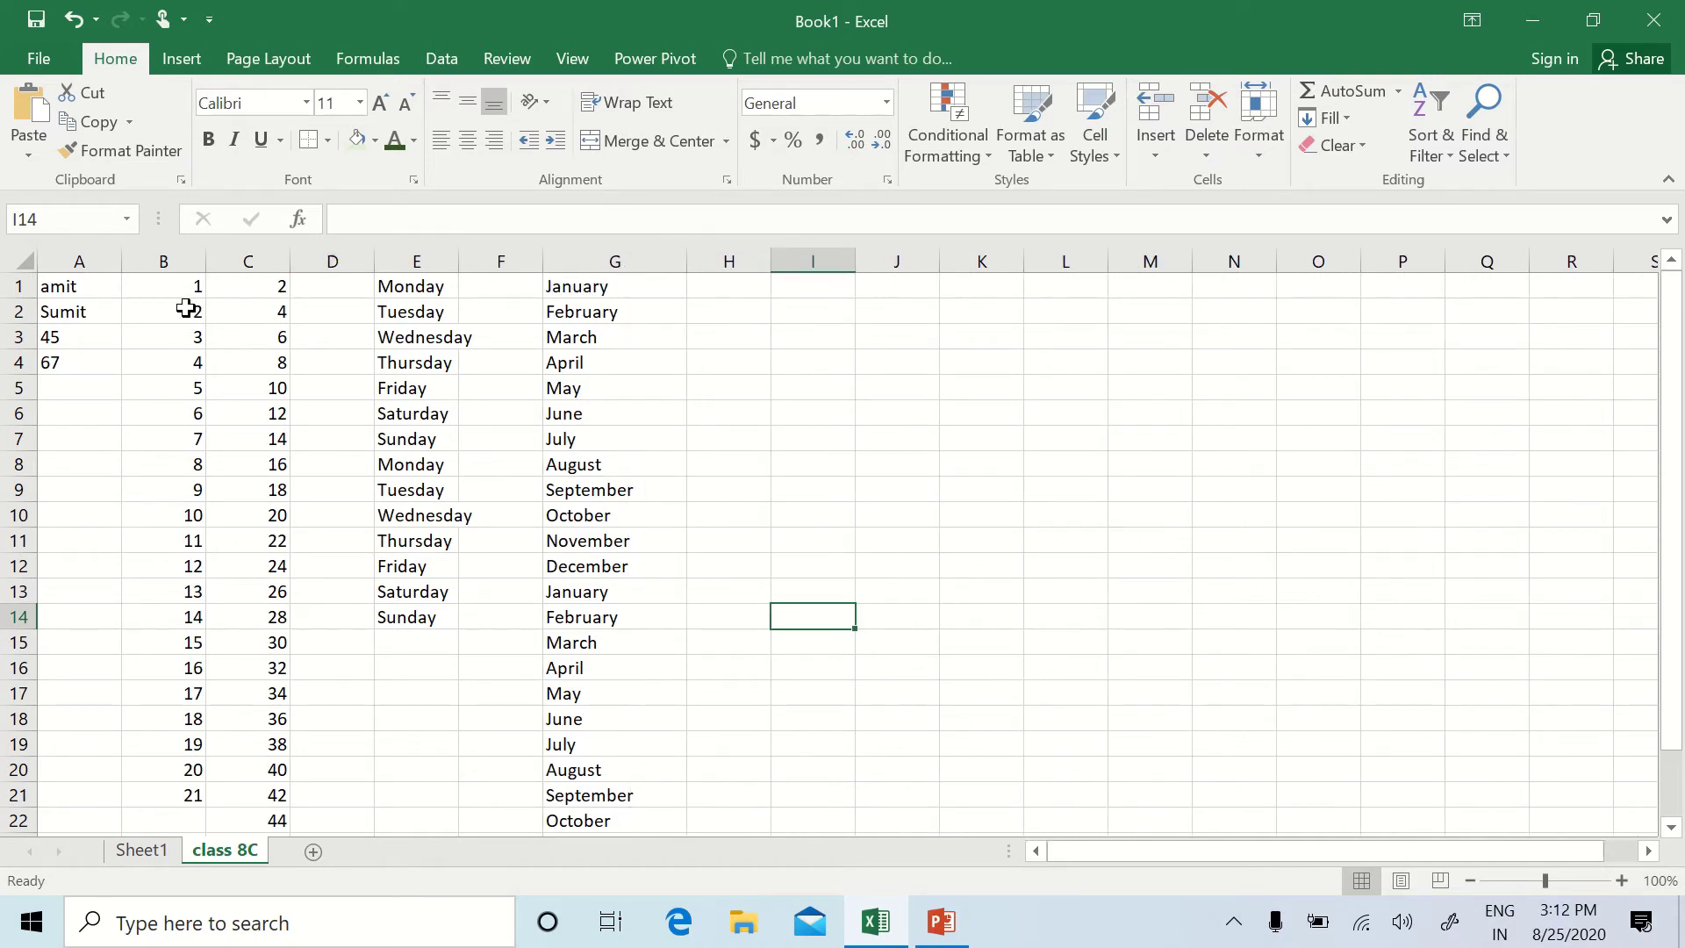
drag(30, 298, 30, 328)
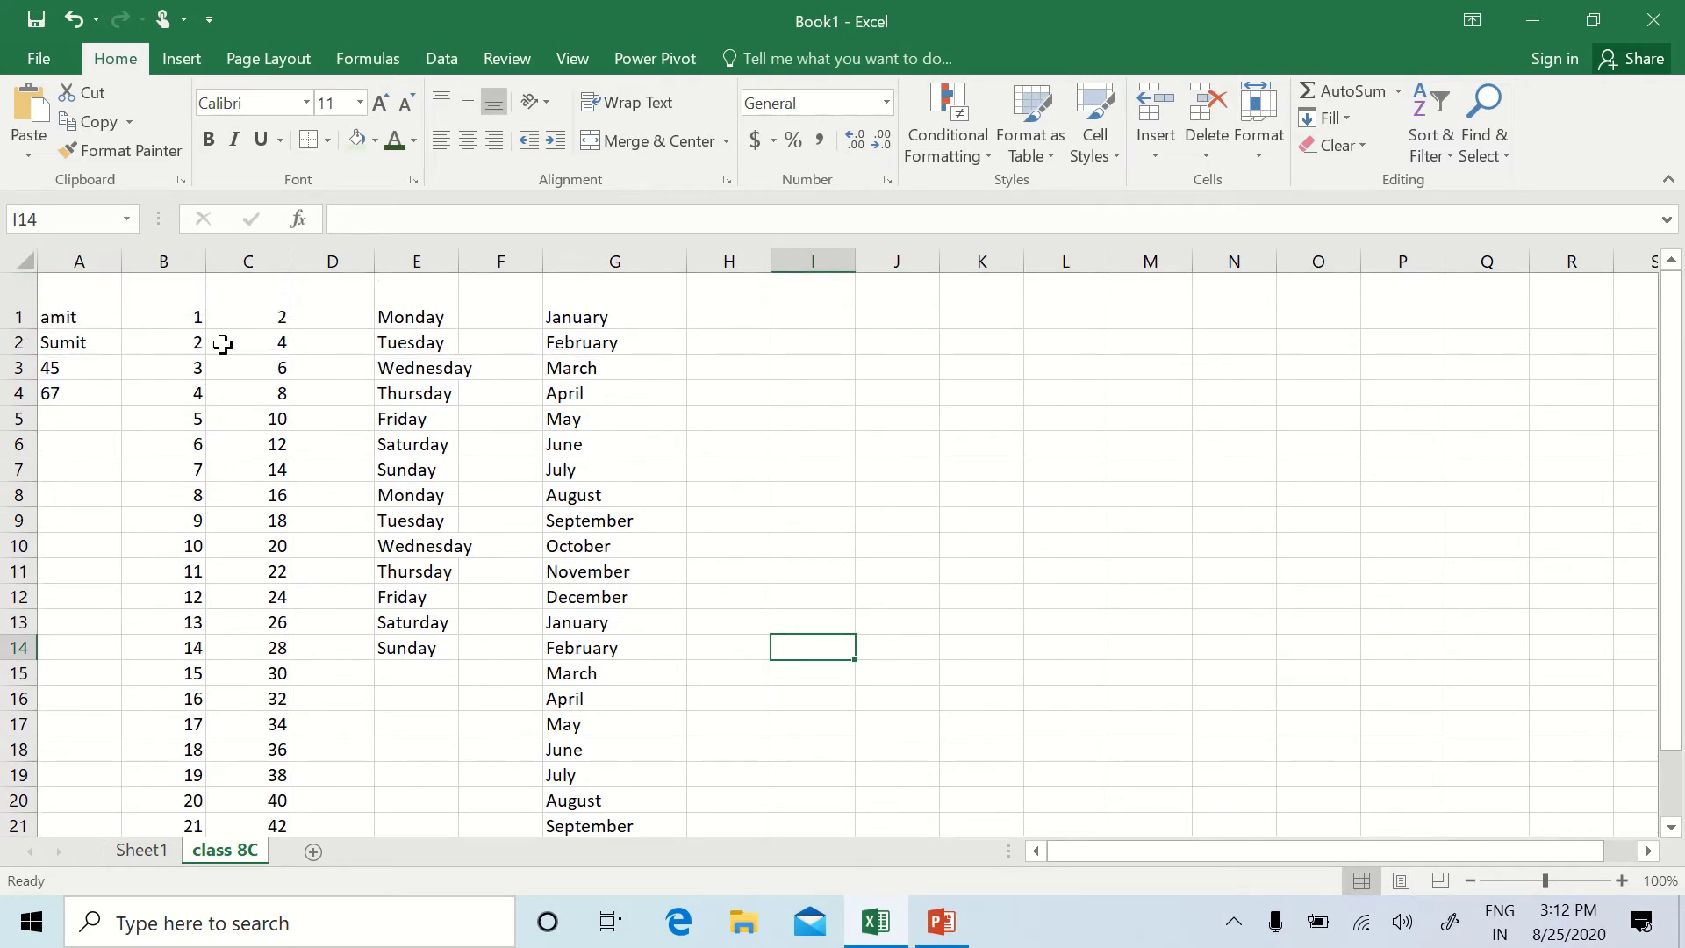
Step: On Sheet1, total the marks in C2:E2 into F2 with AutoSum and fill the formula down to F6
click(164, 853)
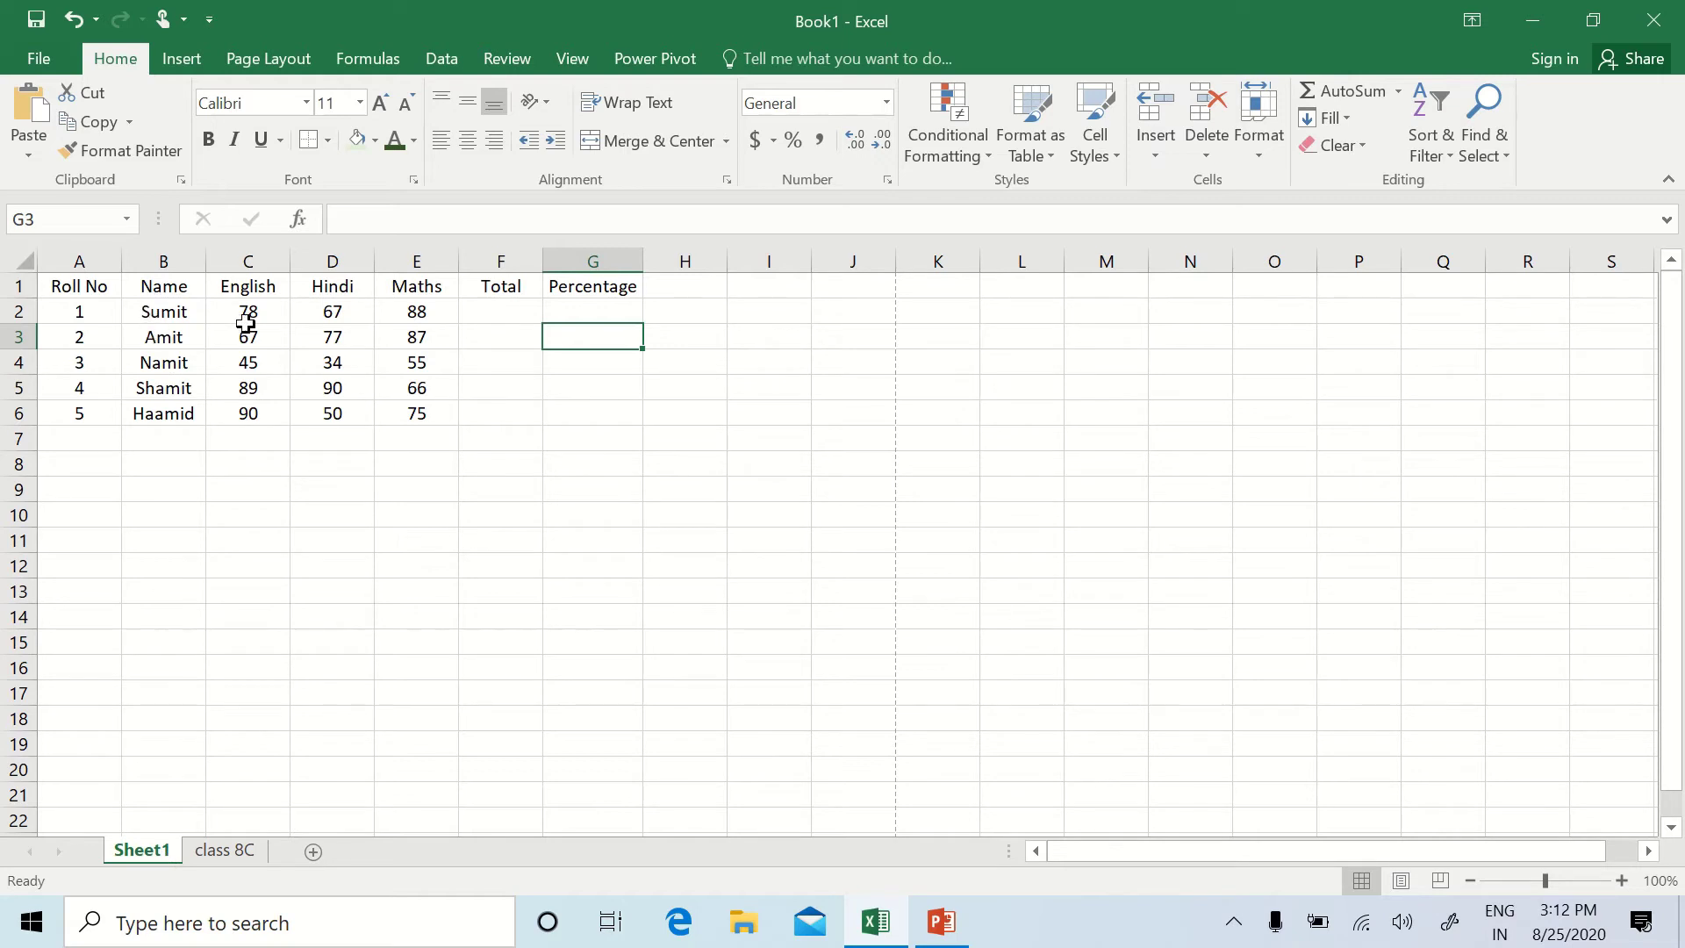
drag(240, 318, 514, 320)
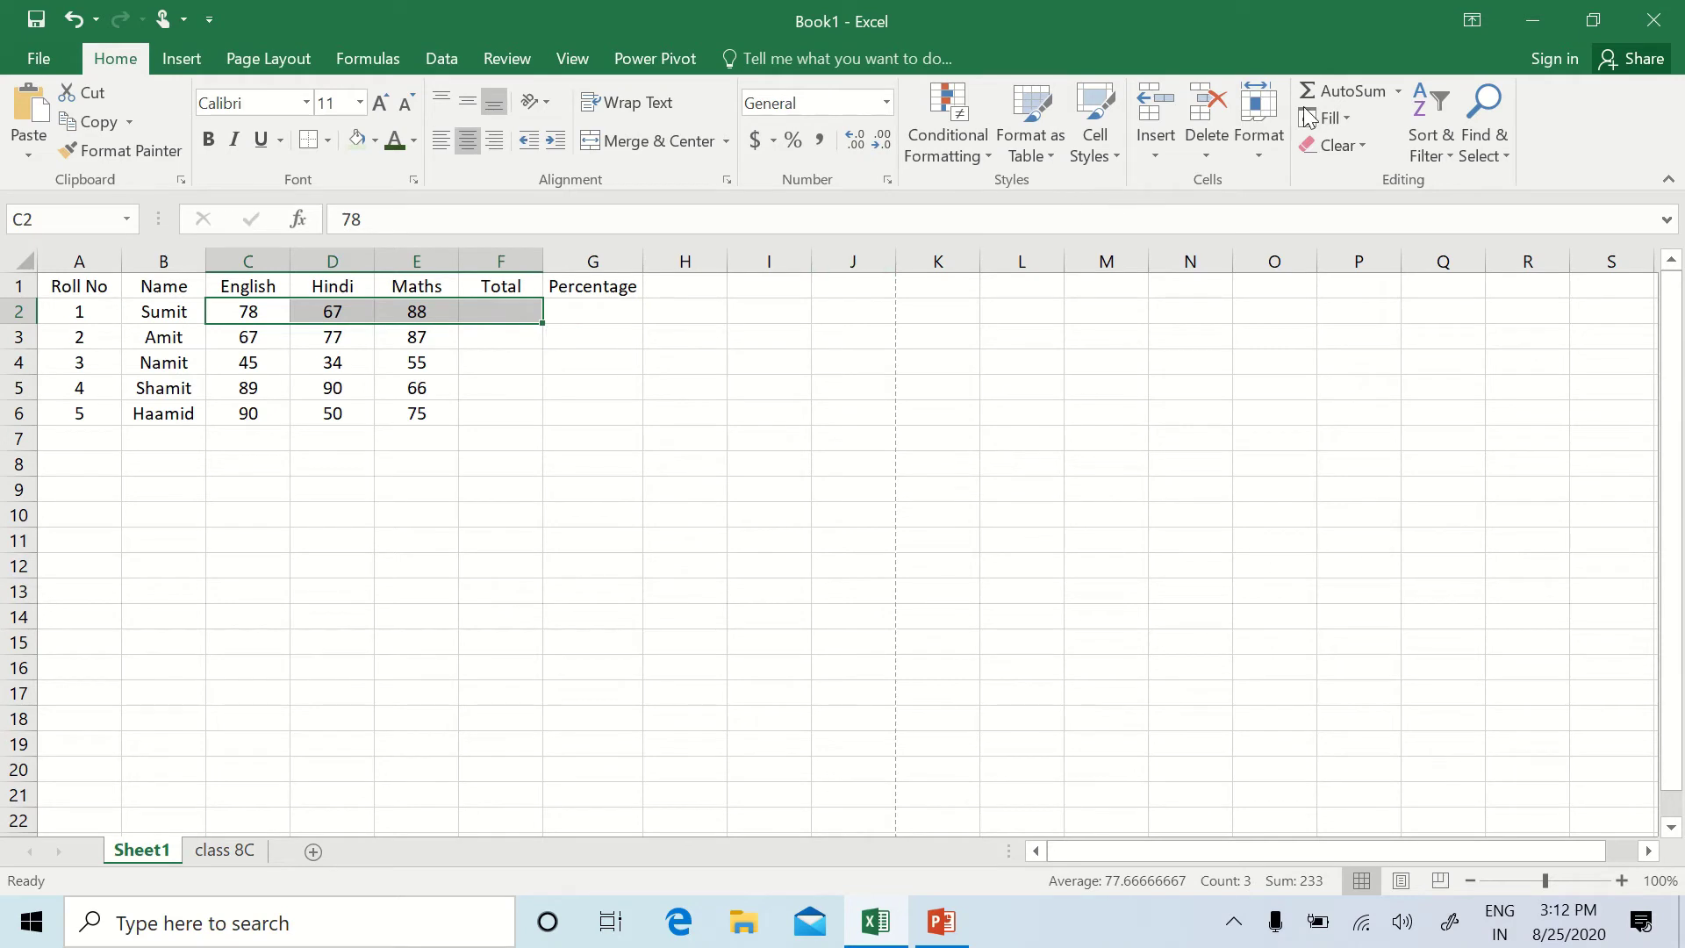
click(1350, 93)
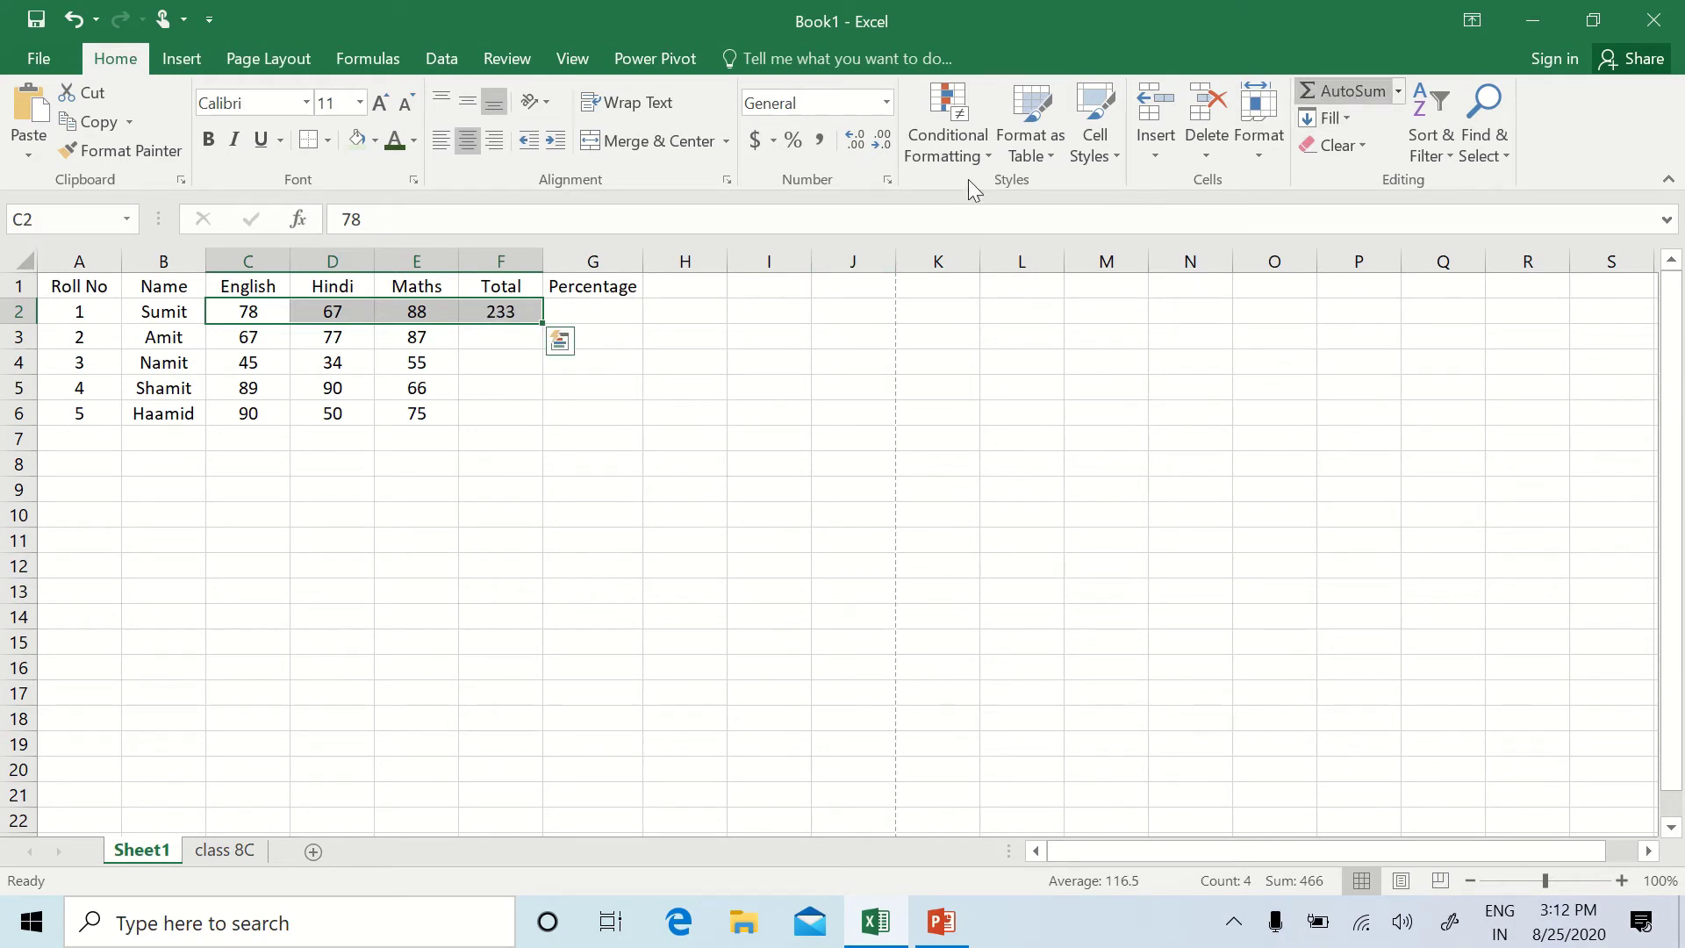
click(524, 312)
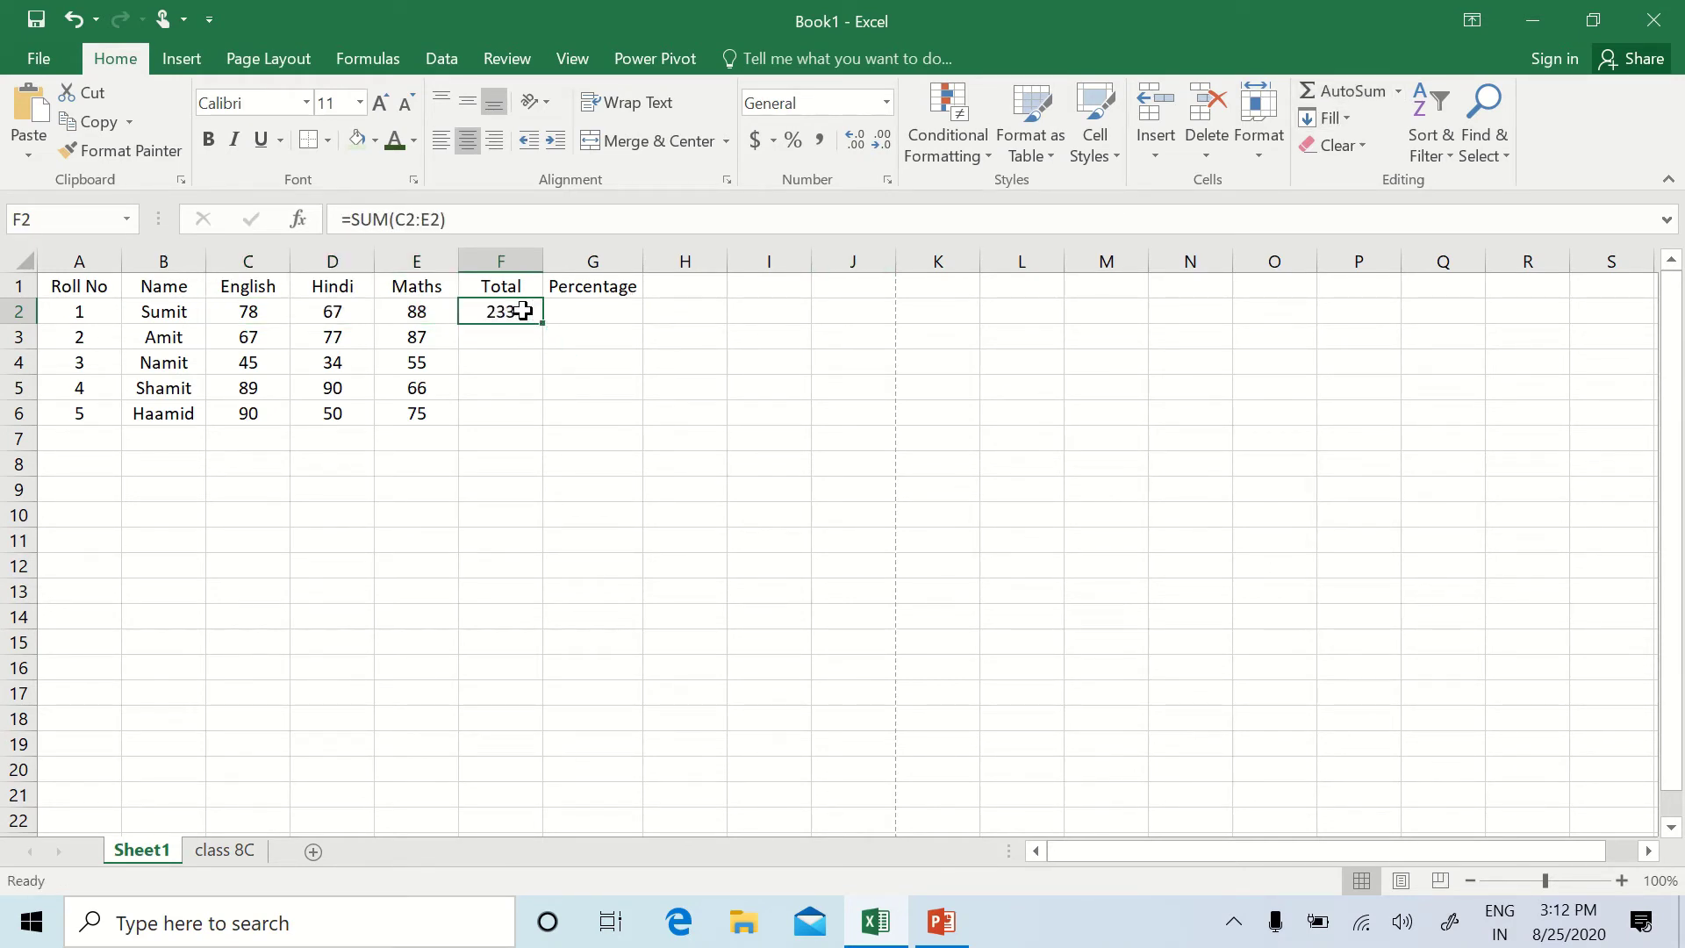
drag(542, 324, 544, 434)
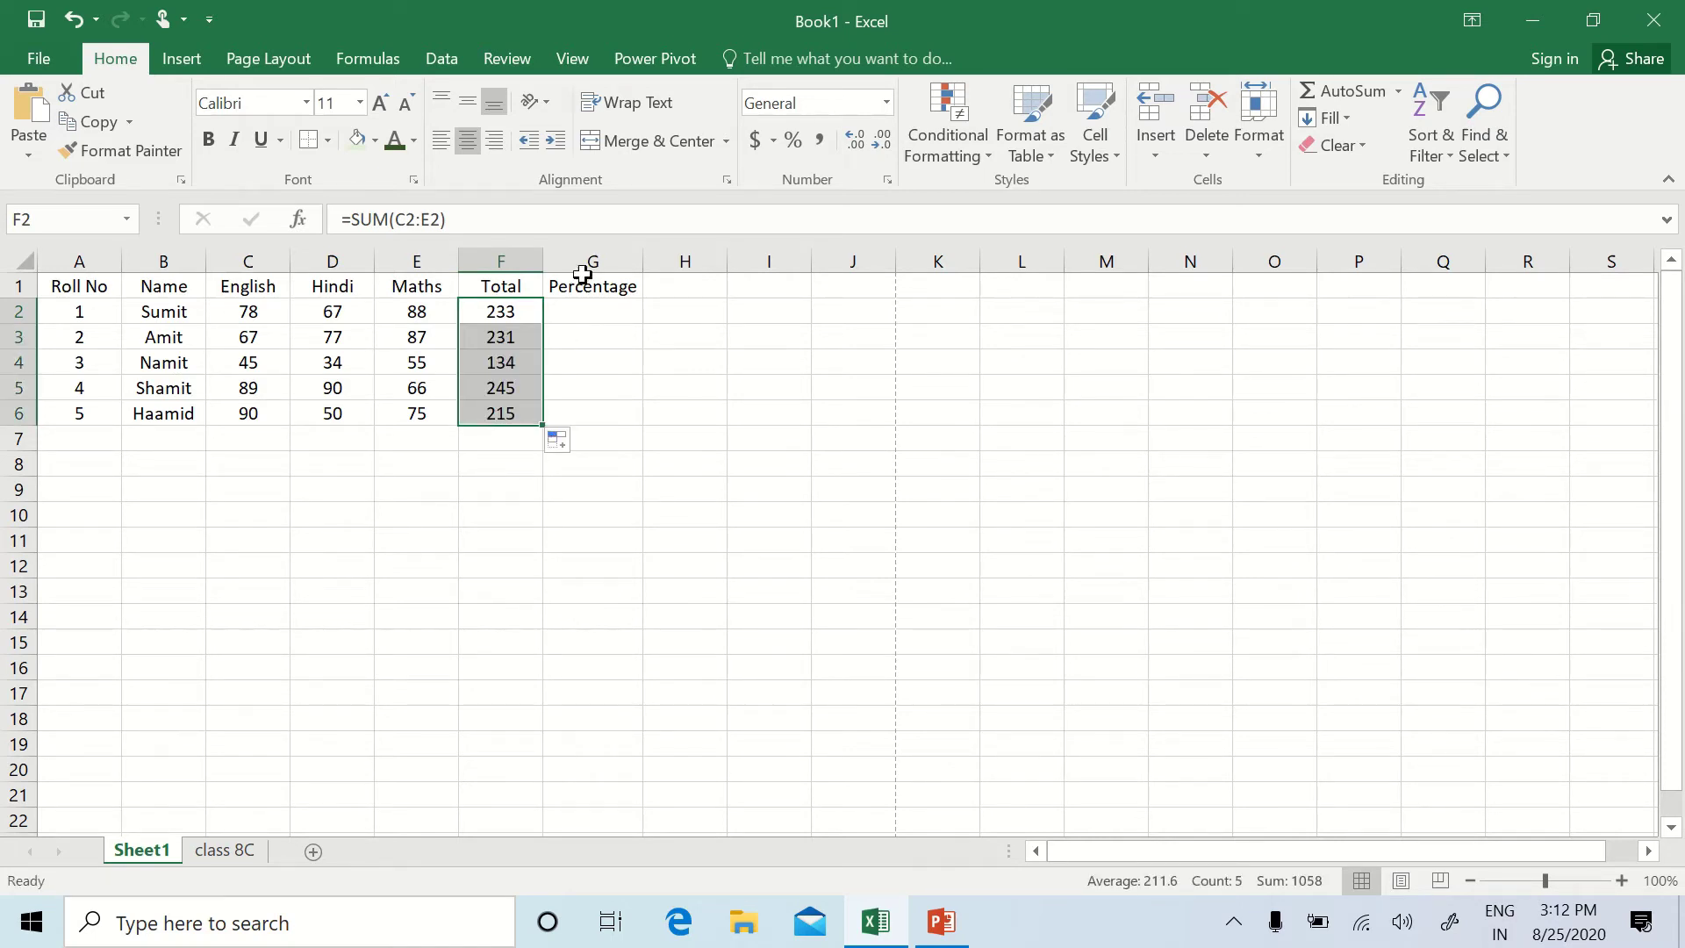
Step: Enter the formula =F2*100/300 in G2 to calculate the first student's percentage
click(587, 317)
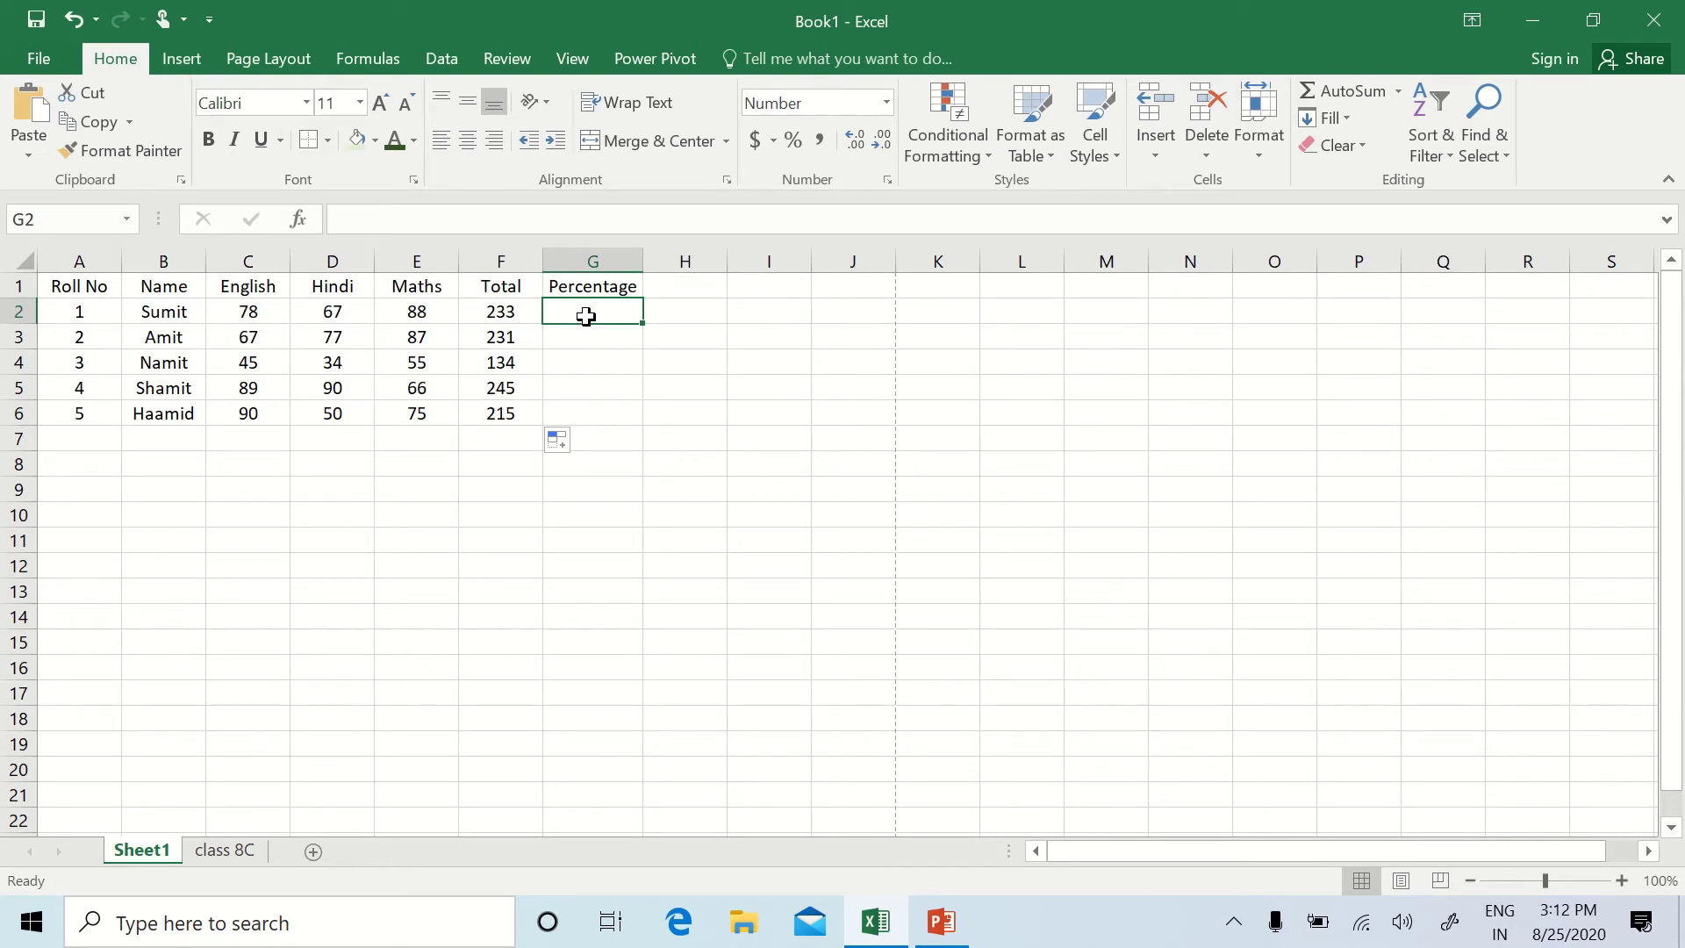
text(=)
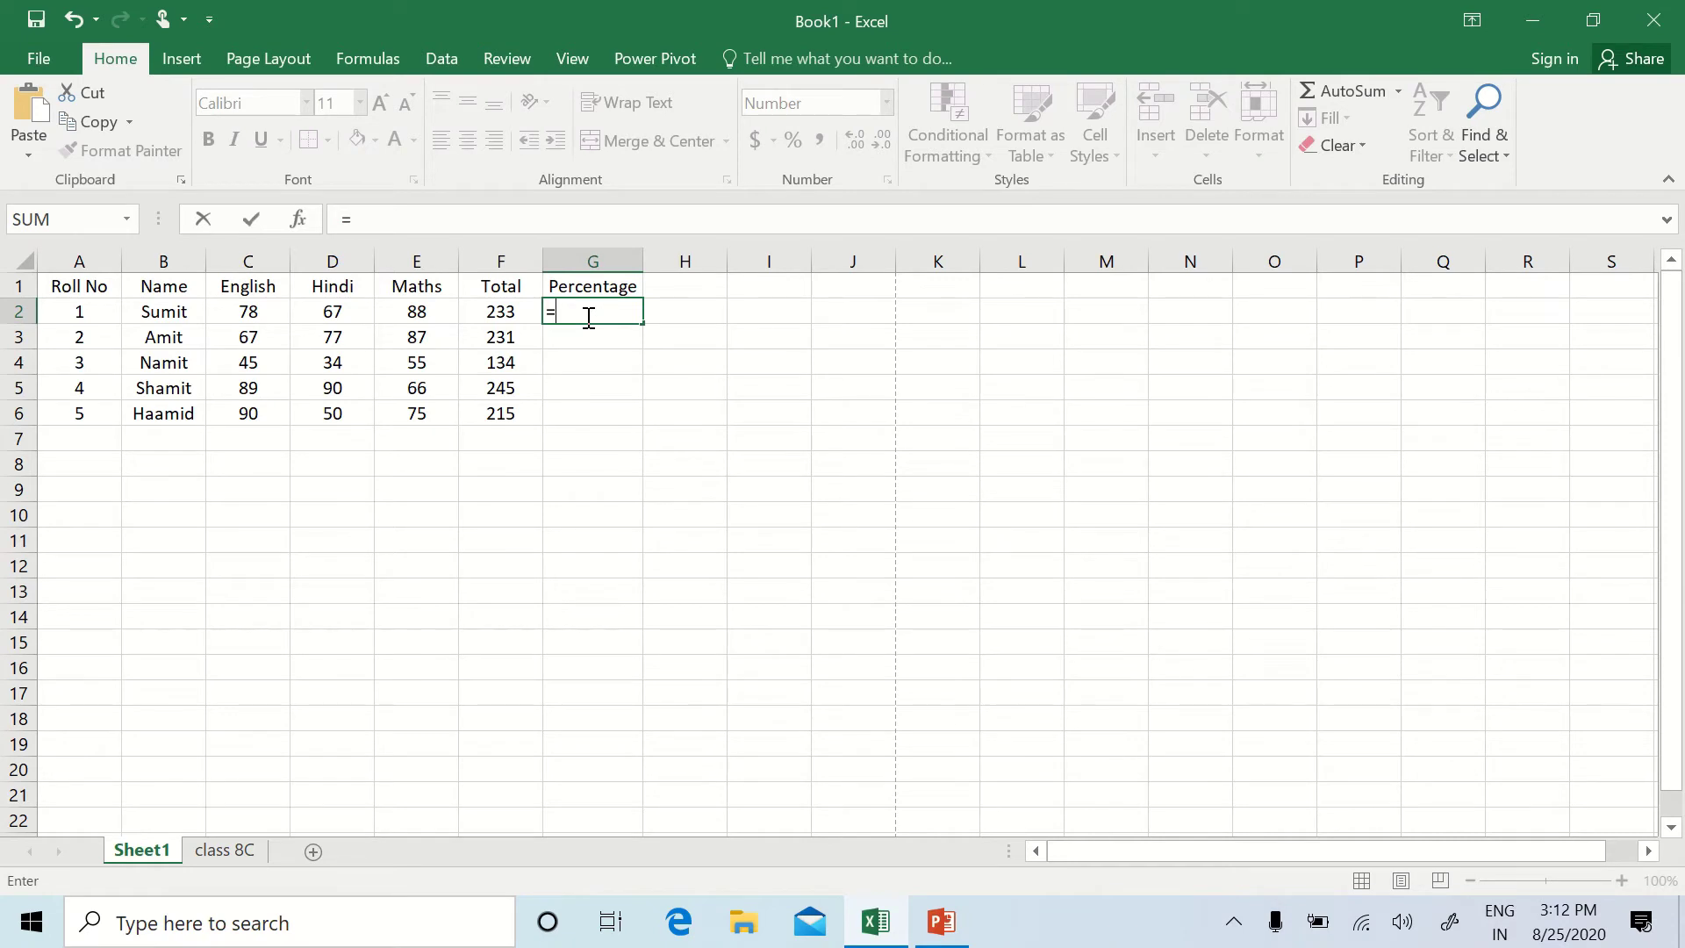
click(509, 314)
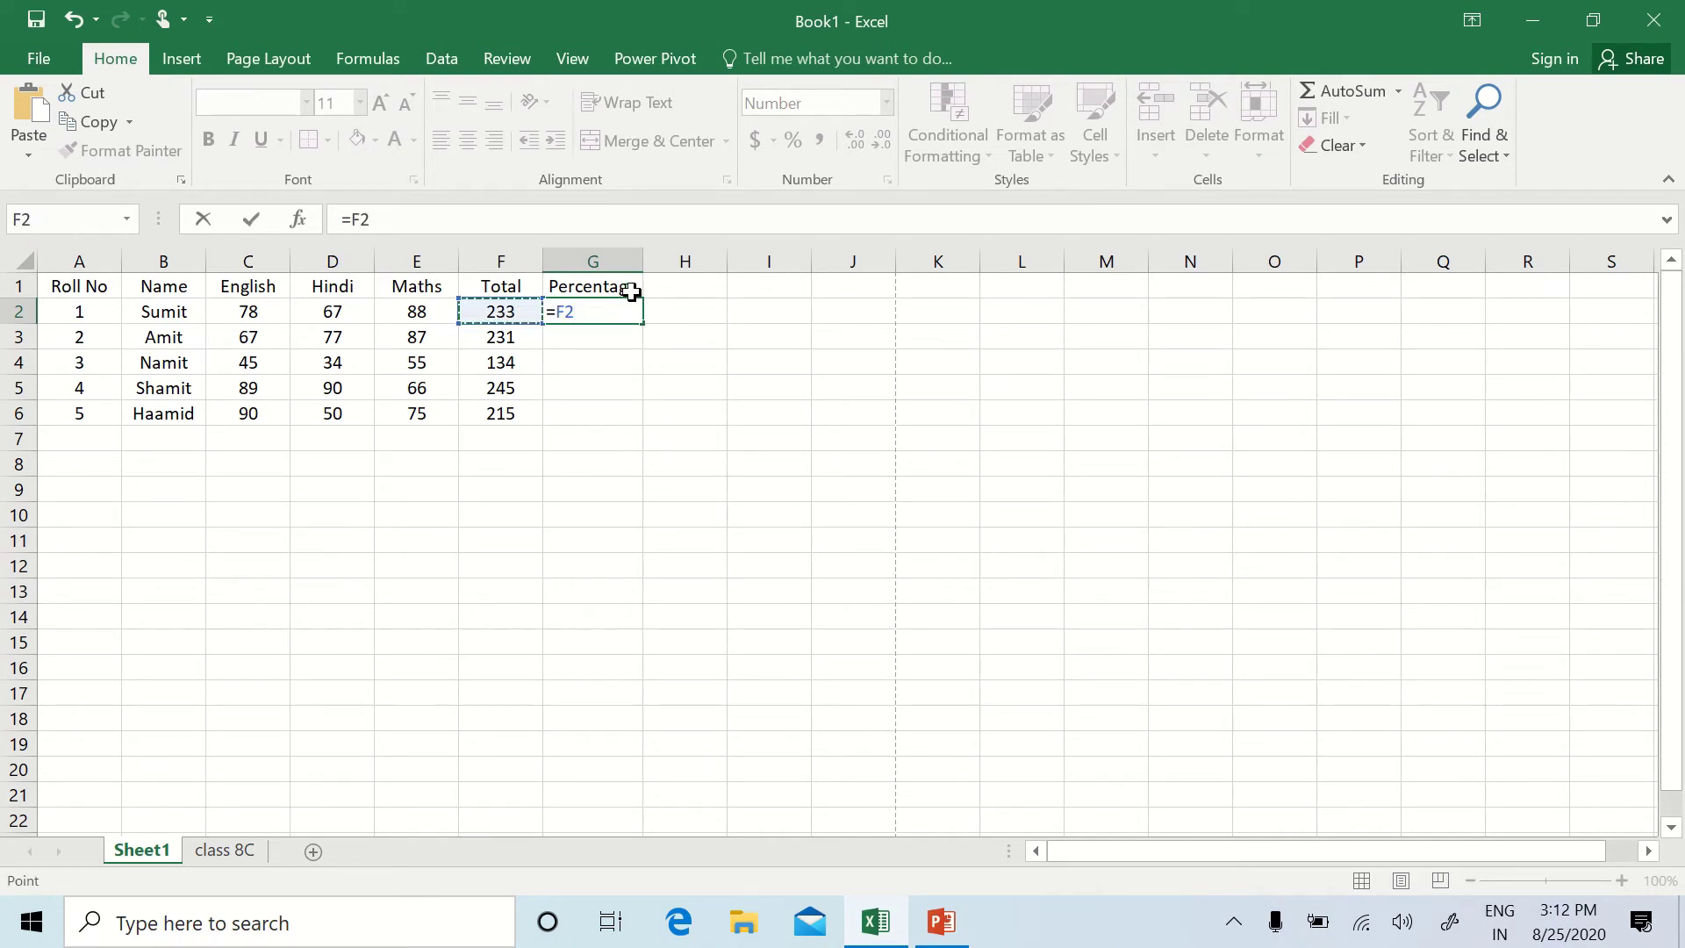
text(*100/300)
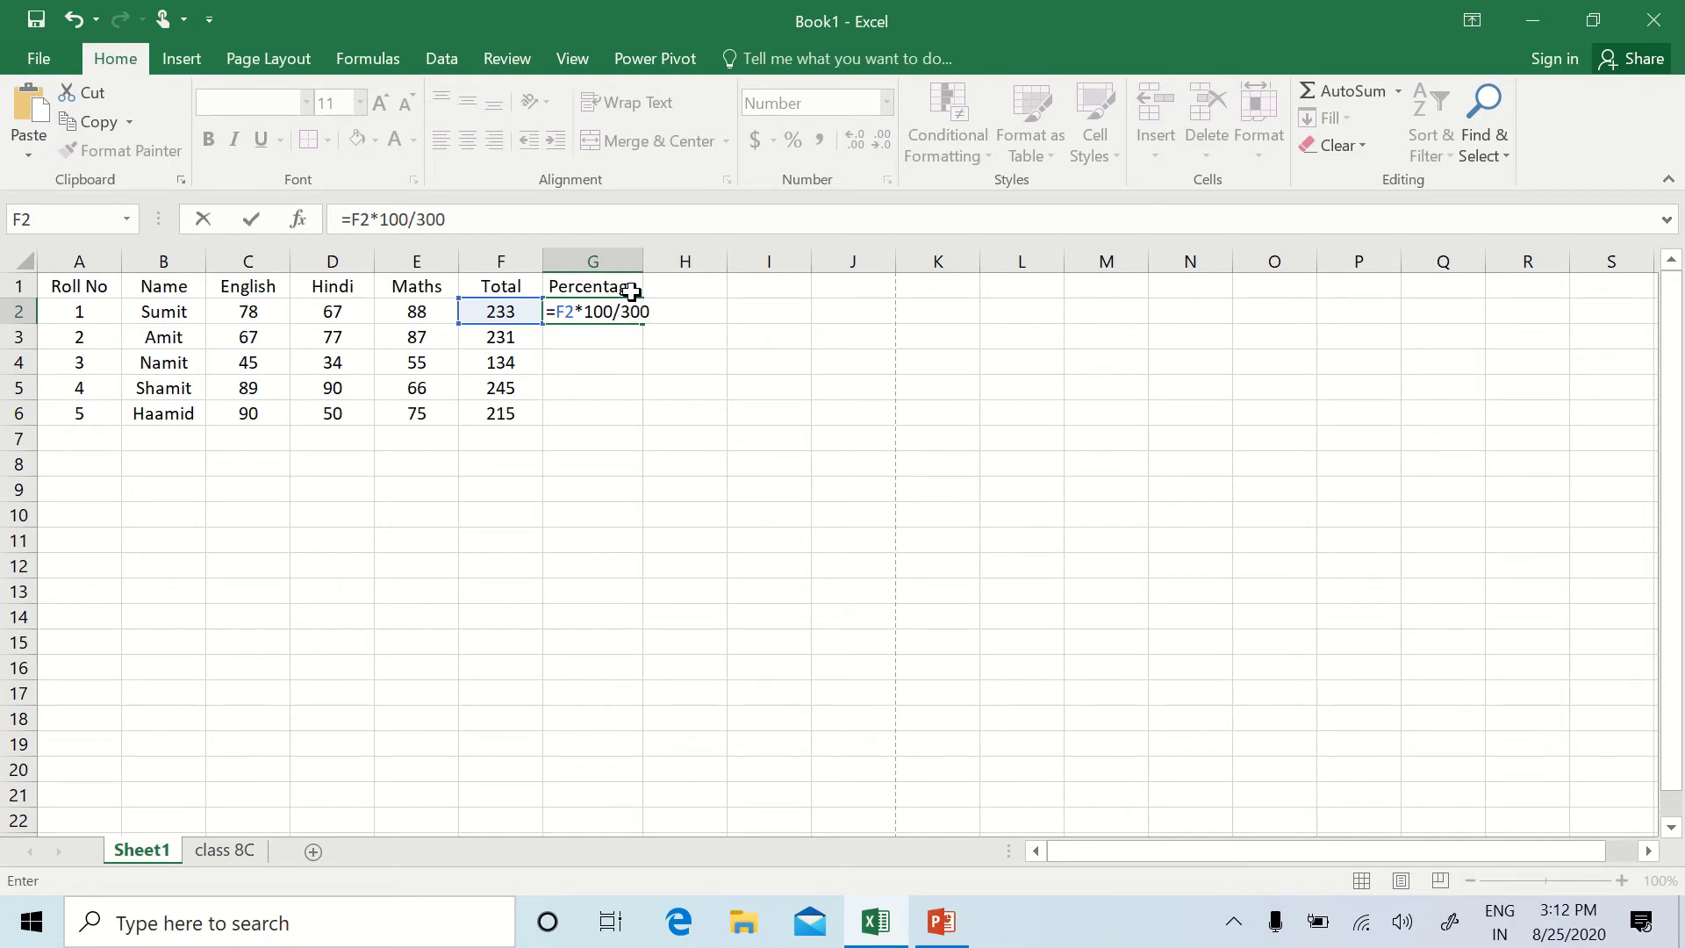
key(Return)
click(613, 312)
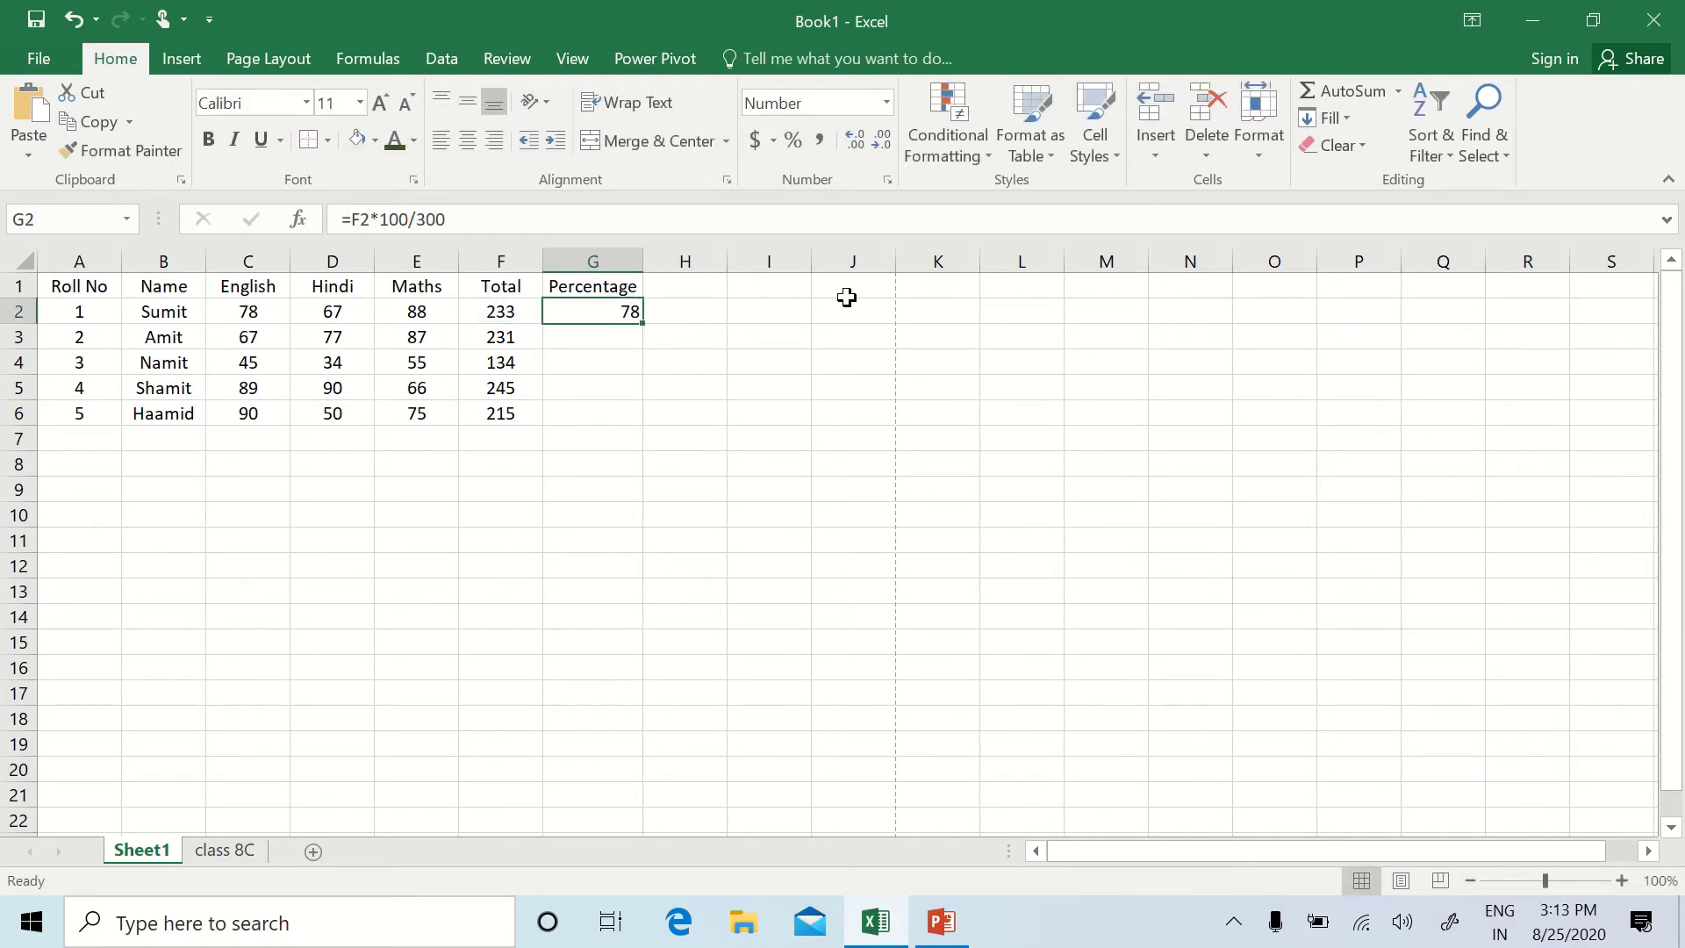
Step: Increase the decimal places shown for the percentage in G2 to four and reduce them back to none
click(855, 142)
click(855, 142)
click(855, 142)
click(855, 142)
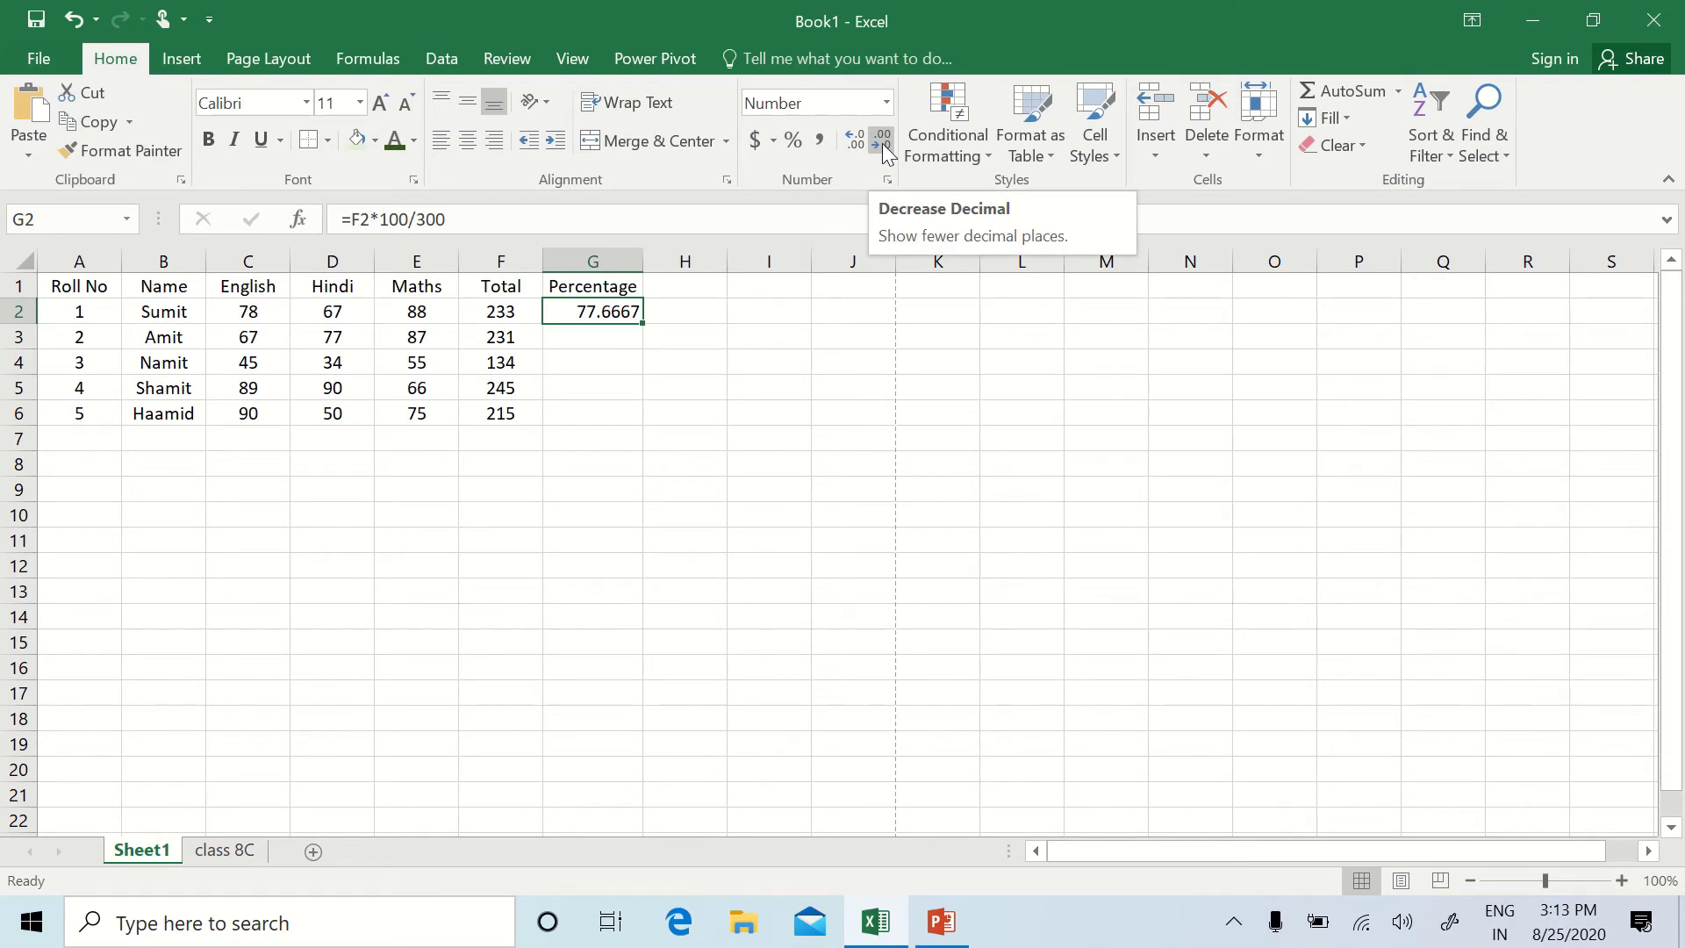
click(882, 144)
click(882, 144)
click(882, 143)
click(882, 144)
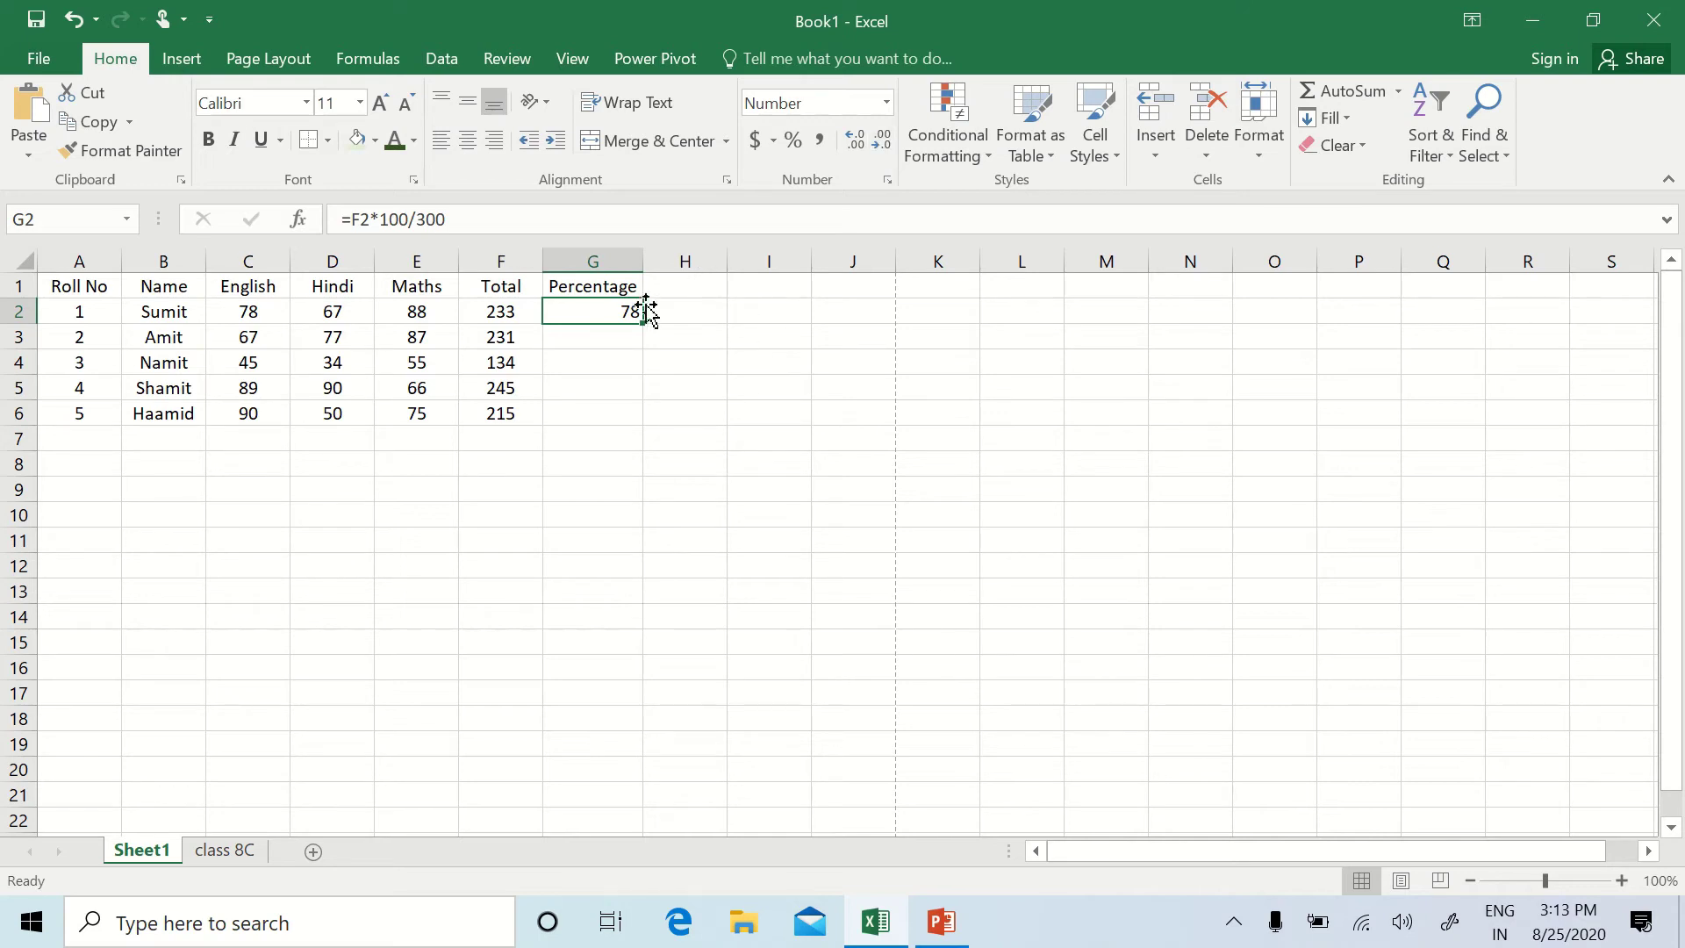
Step: Fill the percentage formula from G2 down to G6
drag(642, 322, 635, 435)
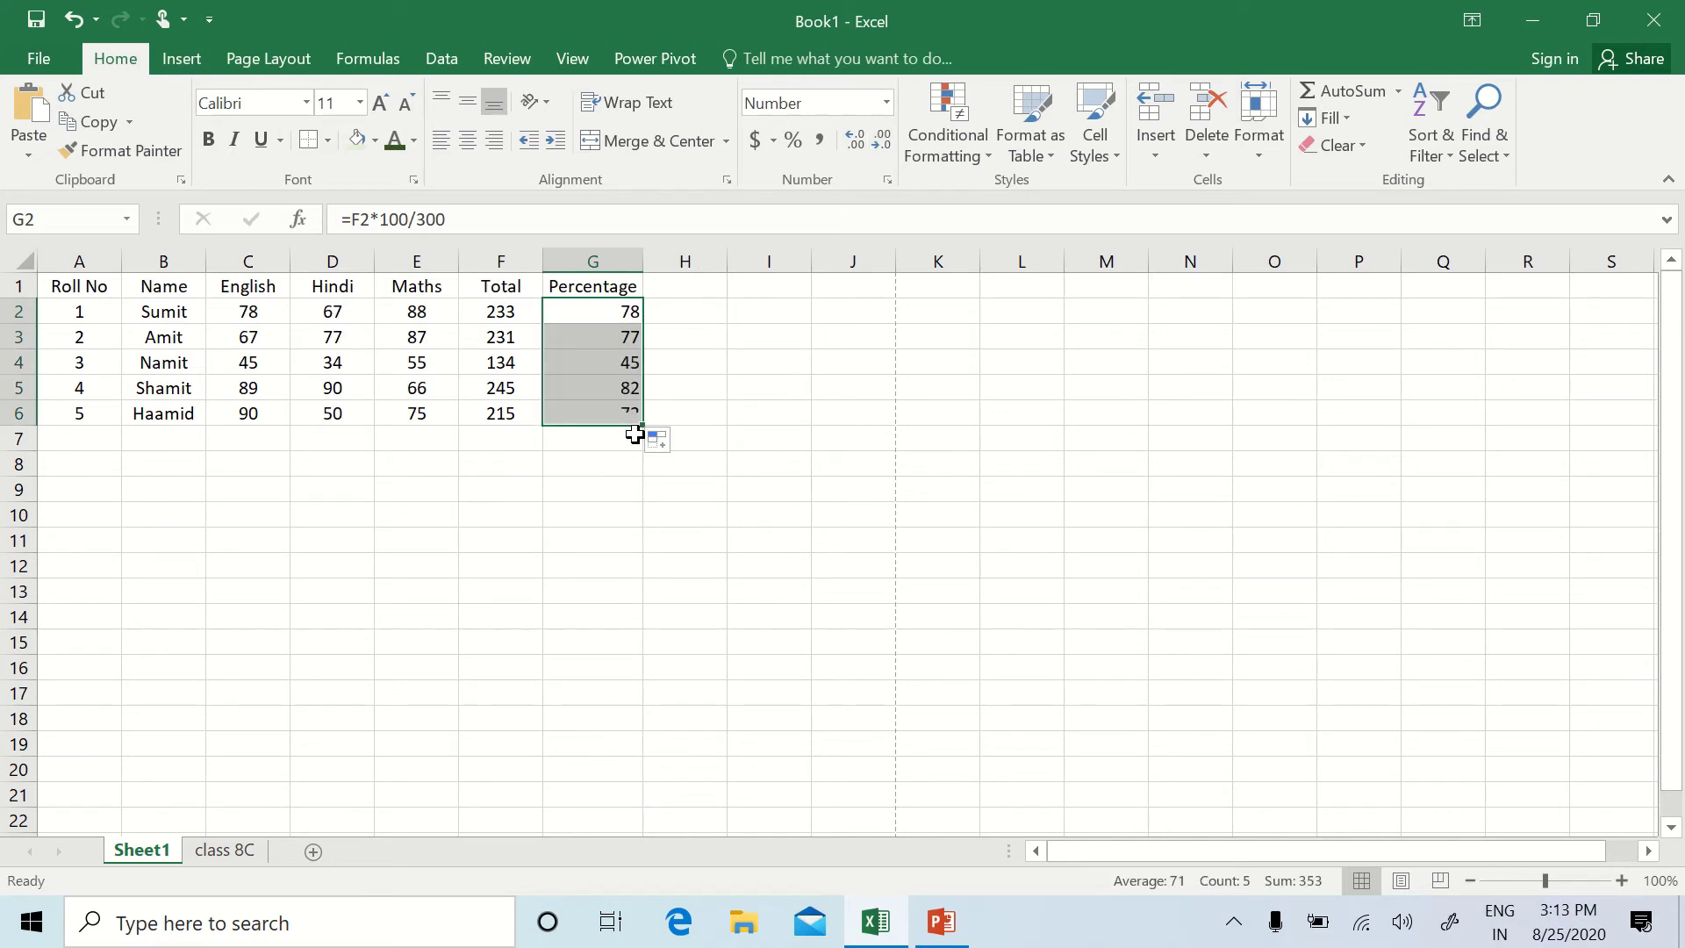
Step: Insert a blank row above the header row and increase its height to make room for a title
click(12, 286)
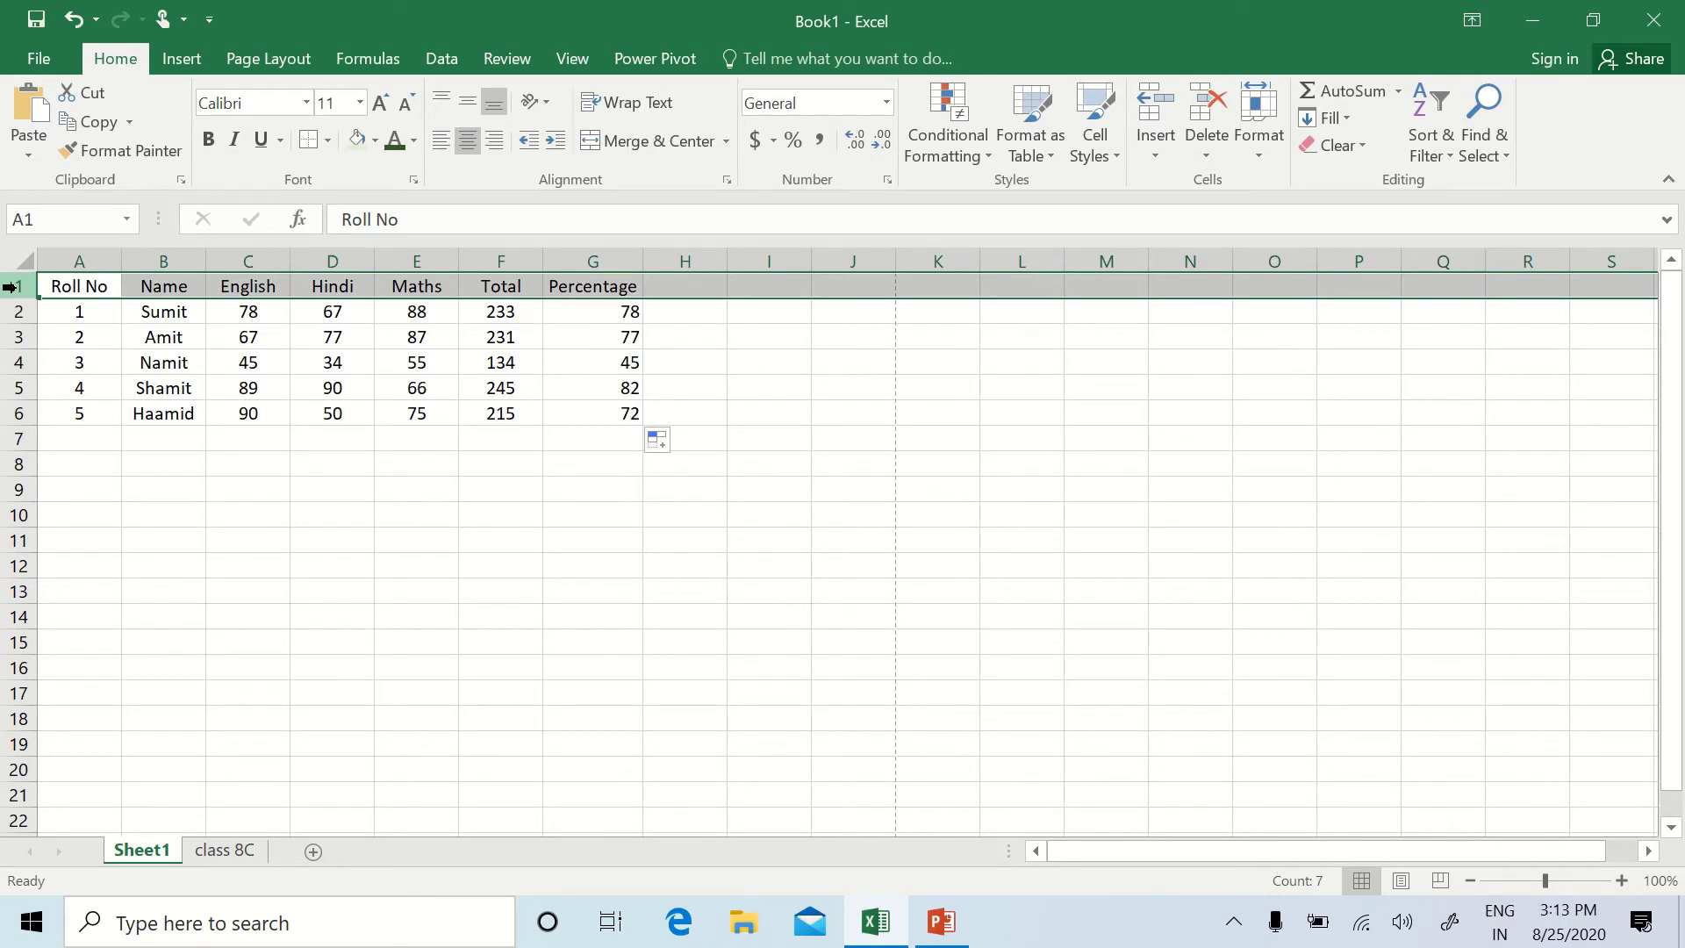
right_click(12, 286)
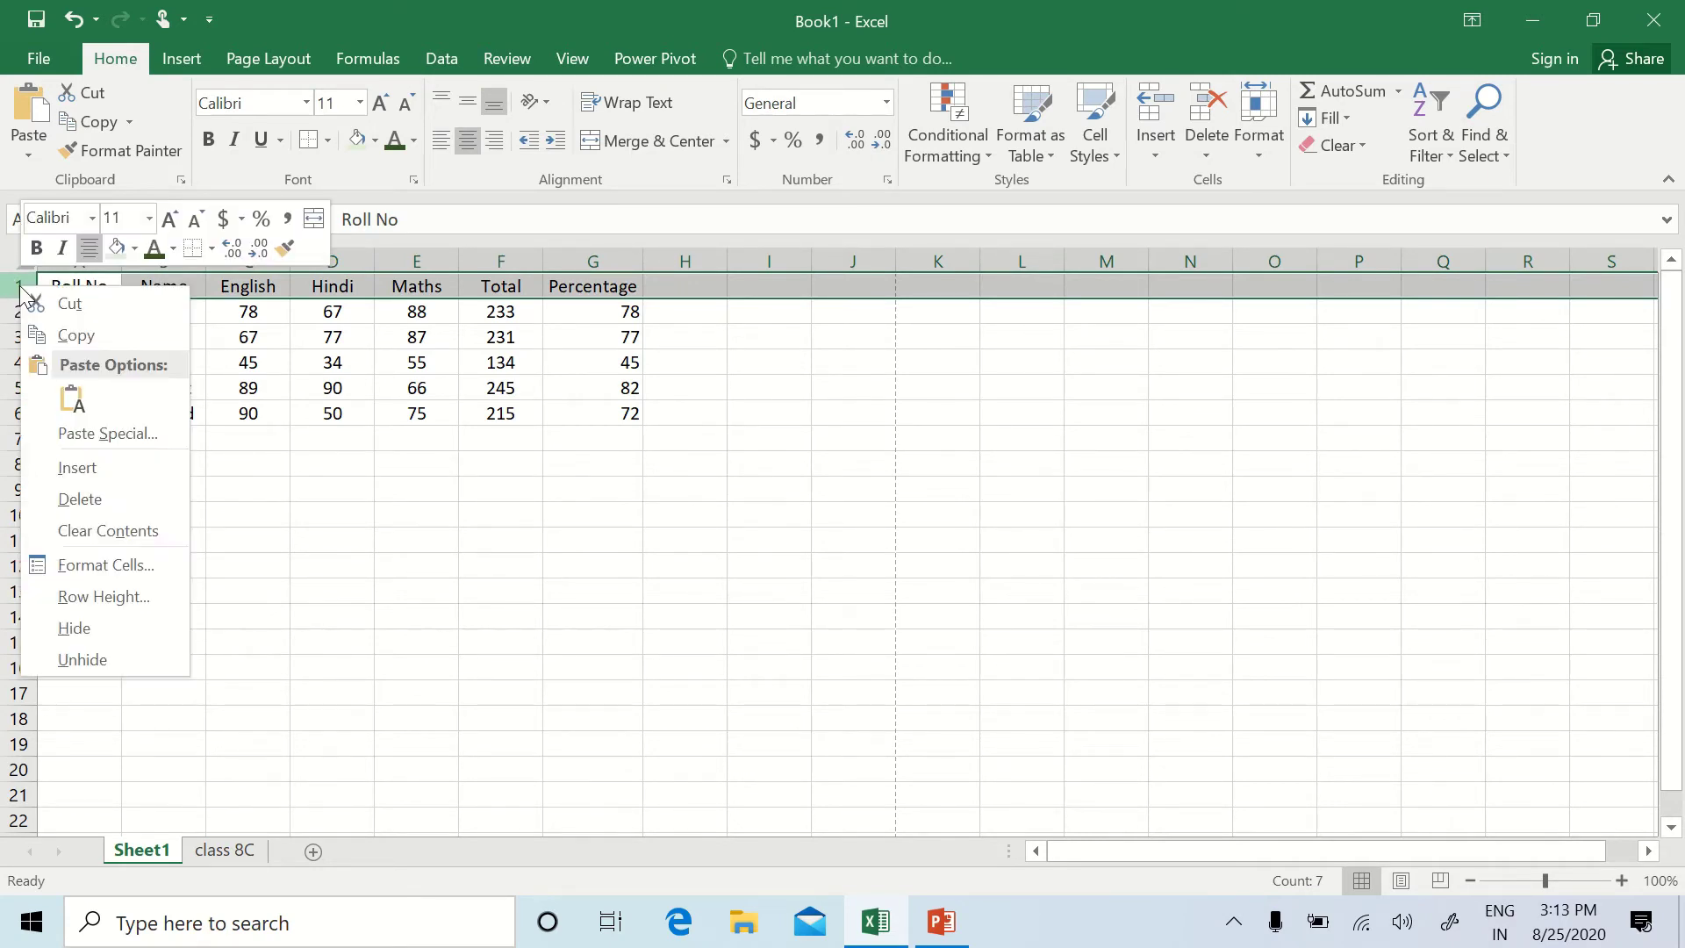
click(71, 465)
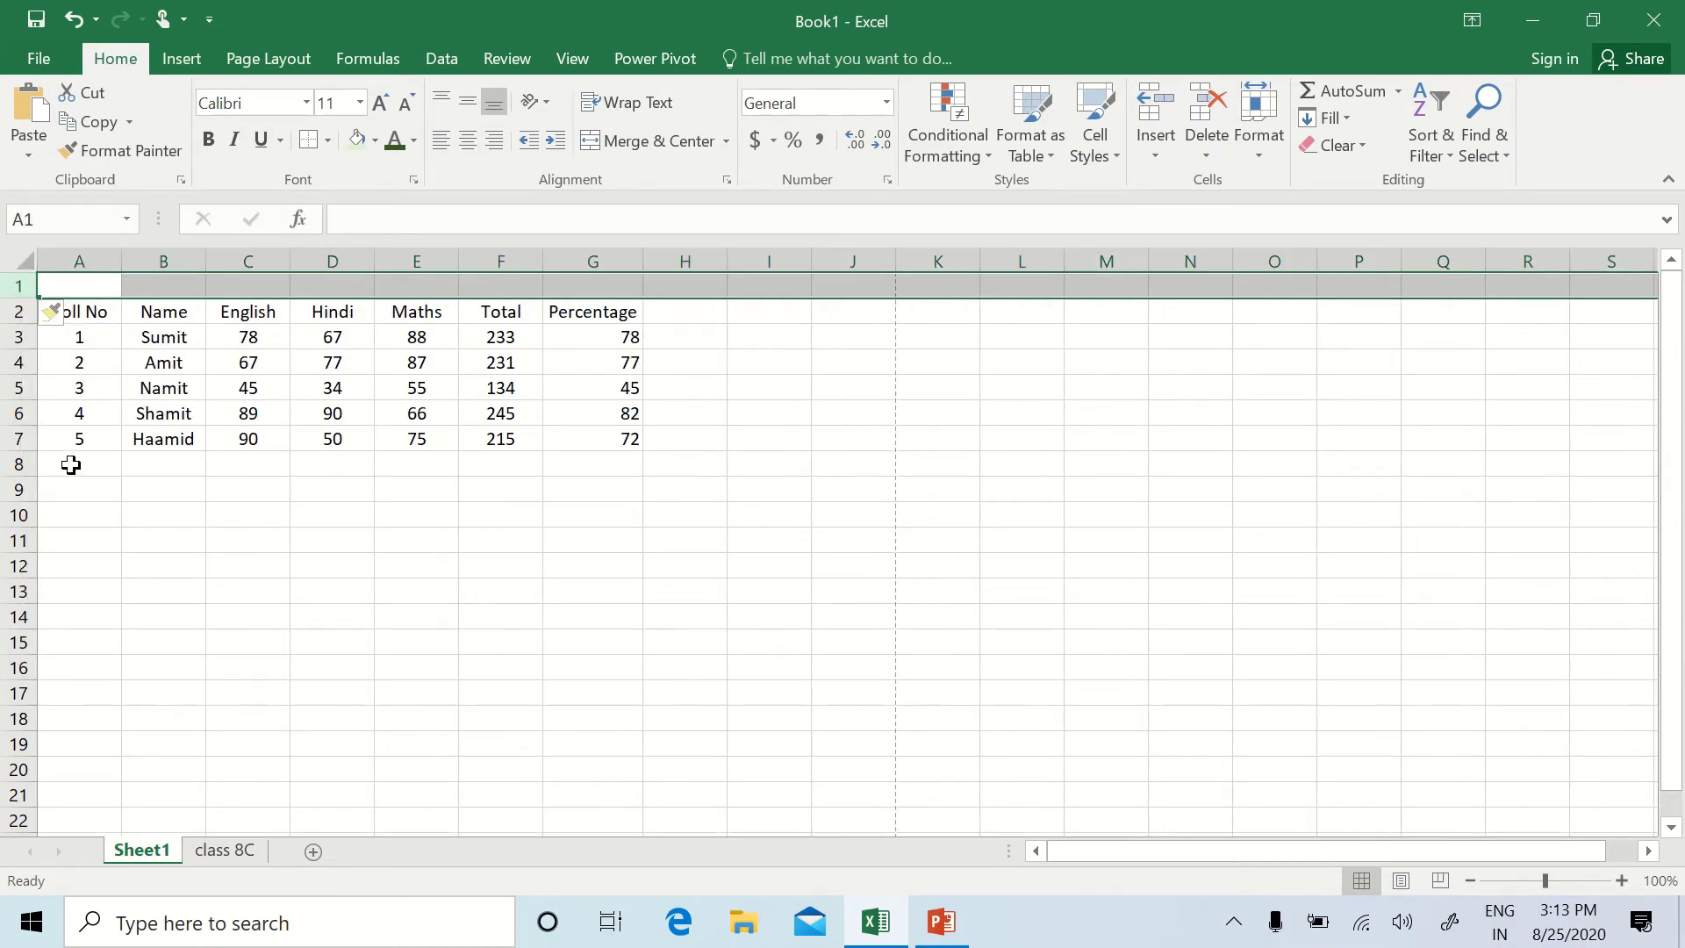
drag(18, 300, 581, 323)
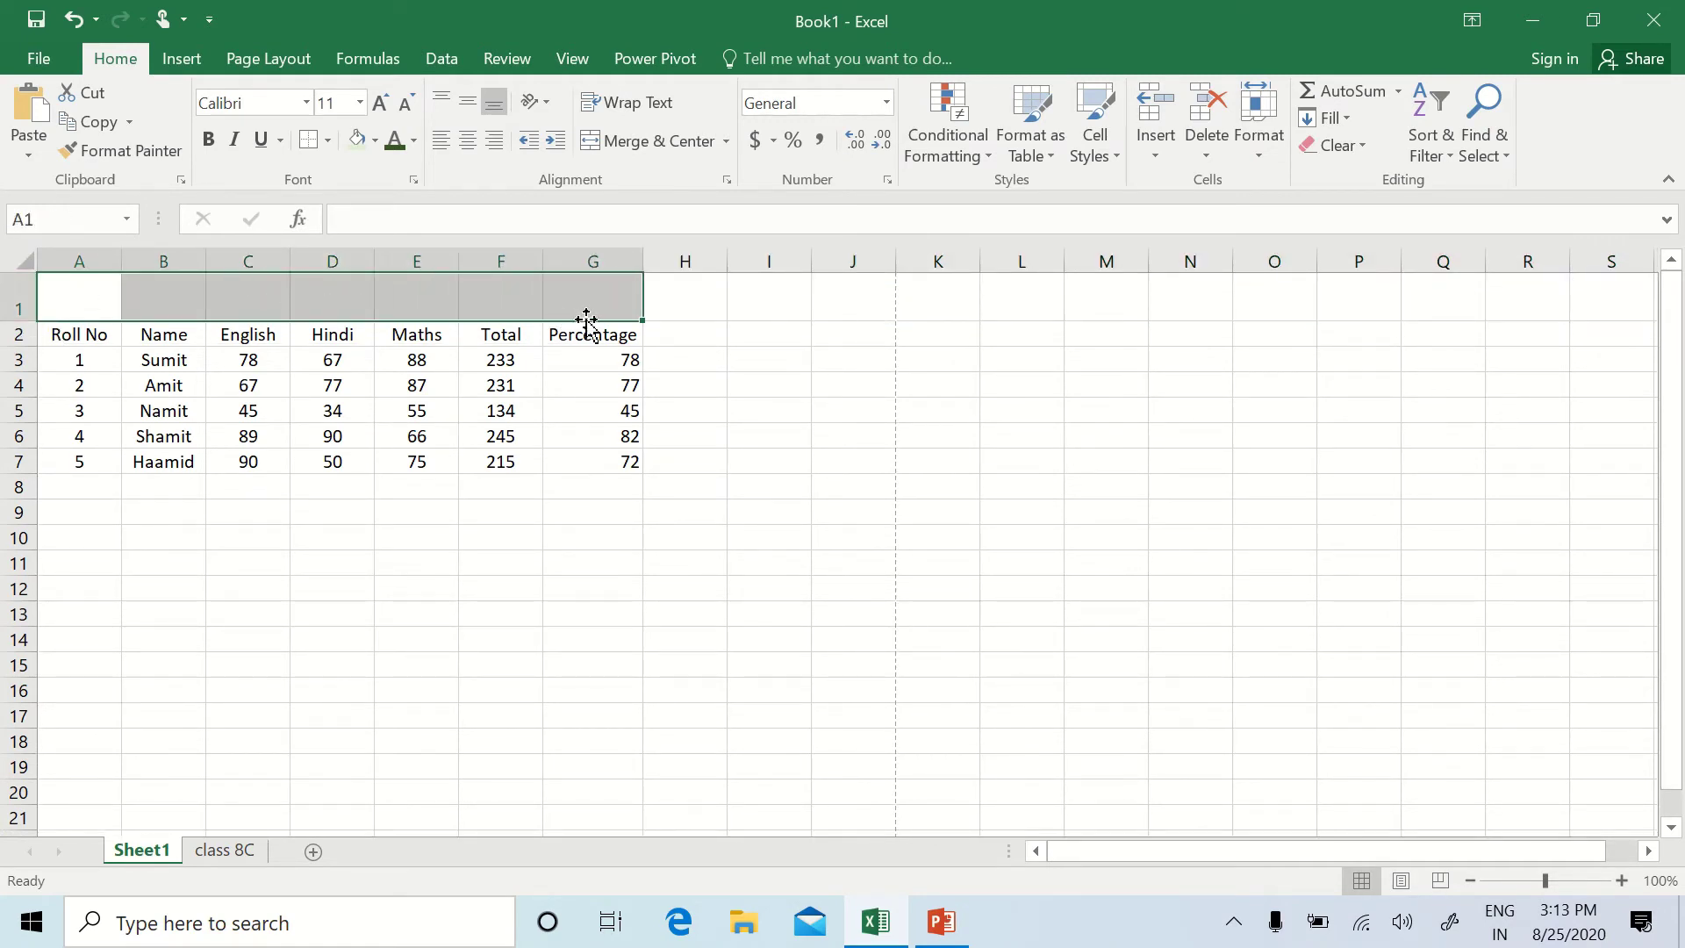
Step: Merge and center A1:G1 and enter the title "Classs VI-C" in the merged cell
click(619, 144)
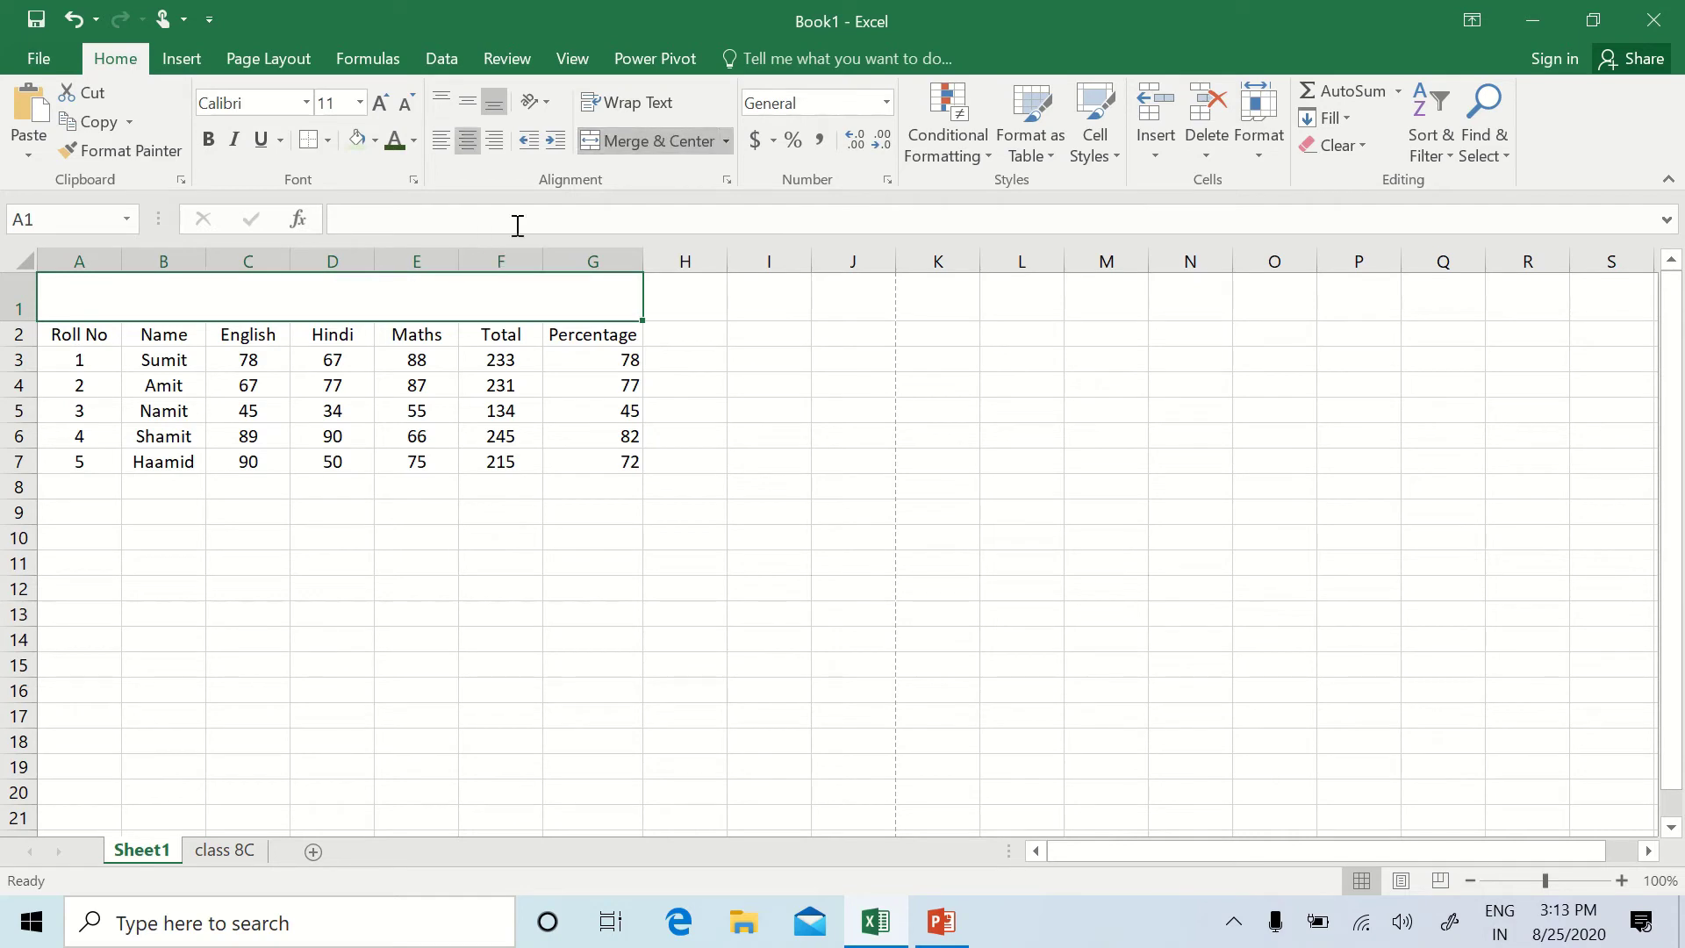
text(Cl)
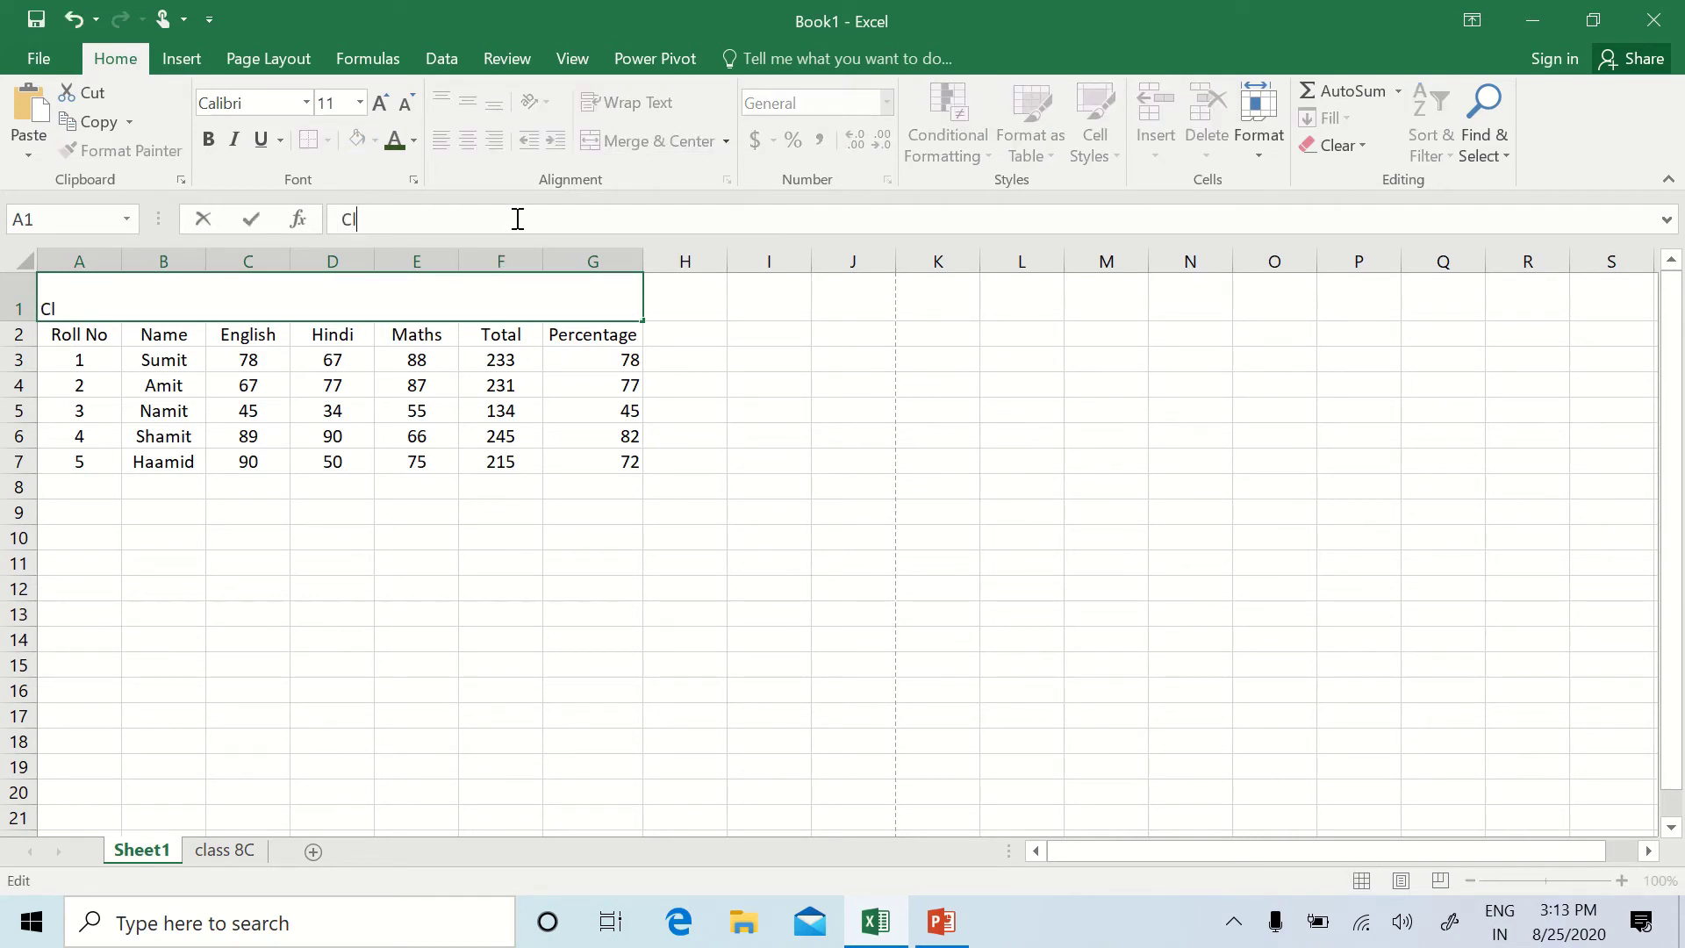
text(asss VI-C)
click(882, 459)
Step: Try the top and bottom vertical alignments on the title in row 1 and settle on middle alignment
click(226, 304)
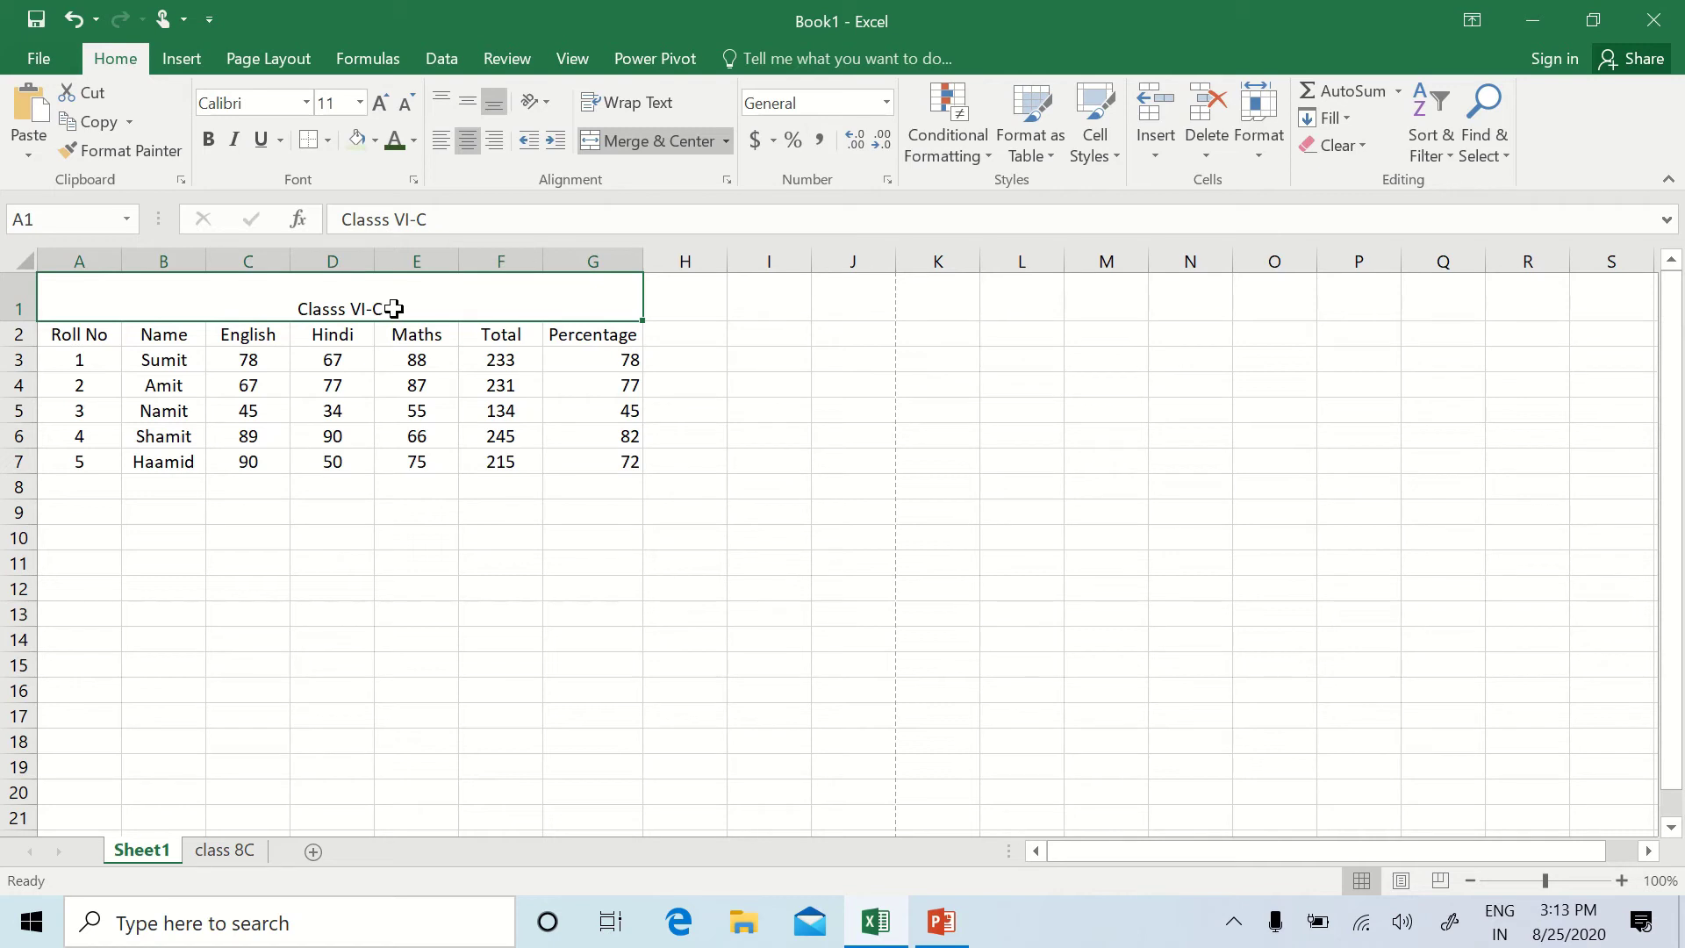
click(439, 103)
click(461, 103)
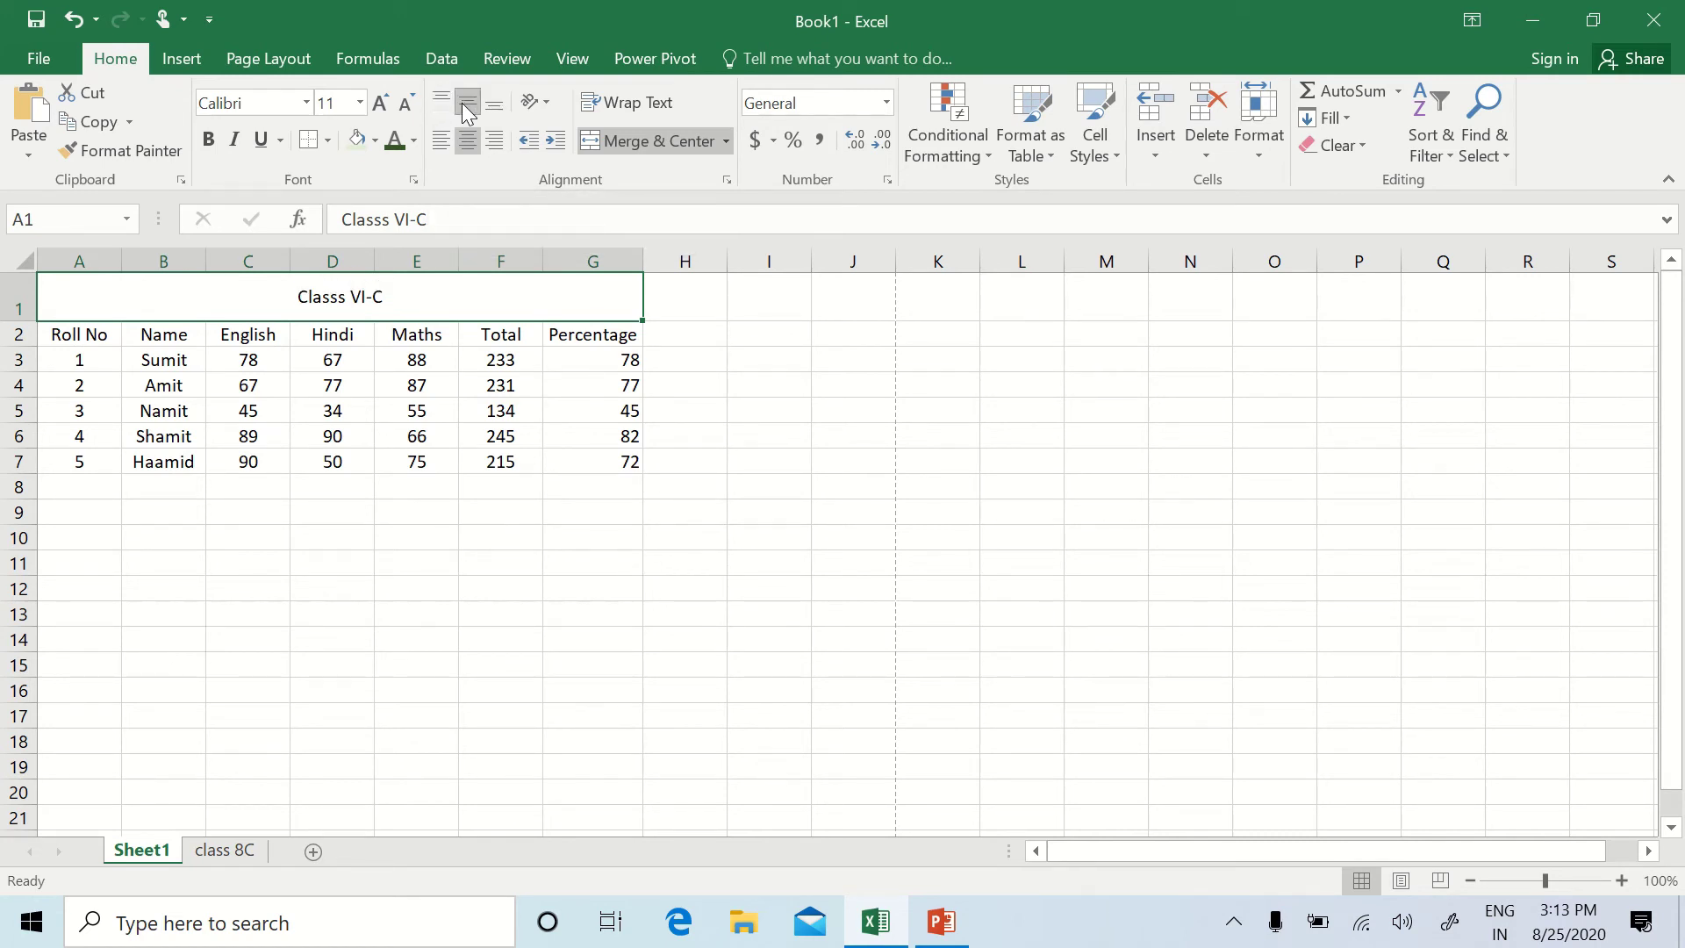
click(495, 104)
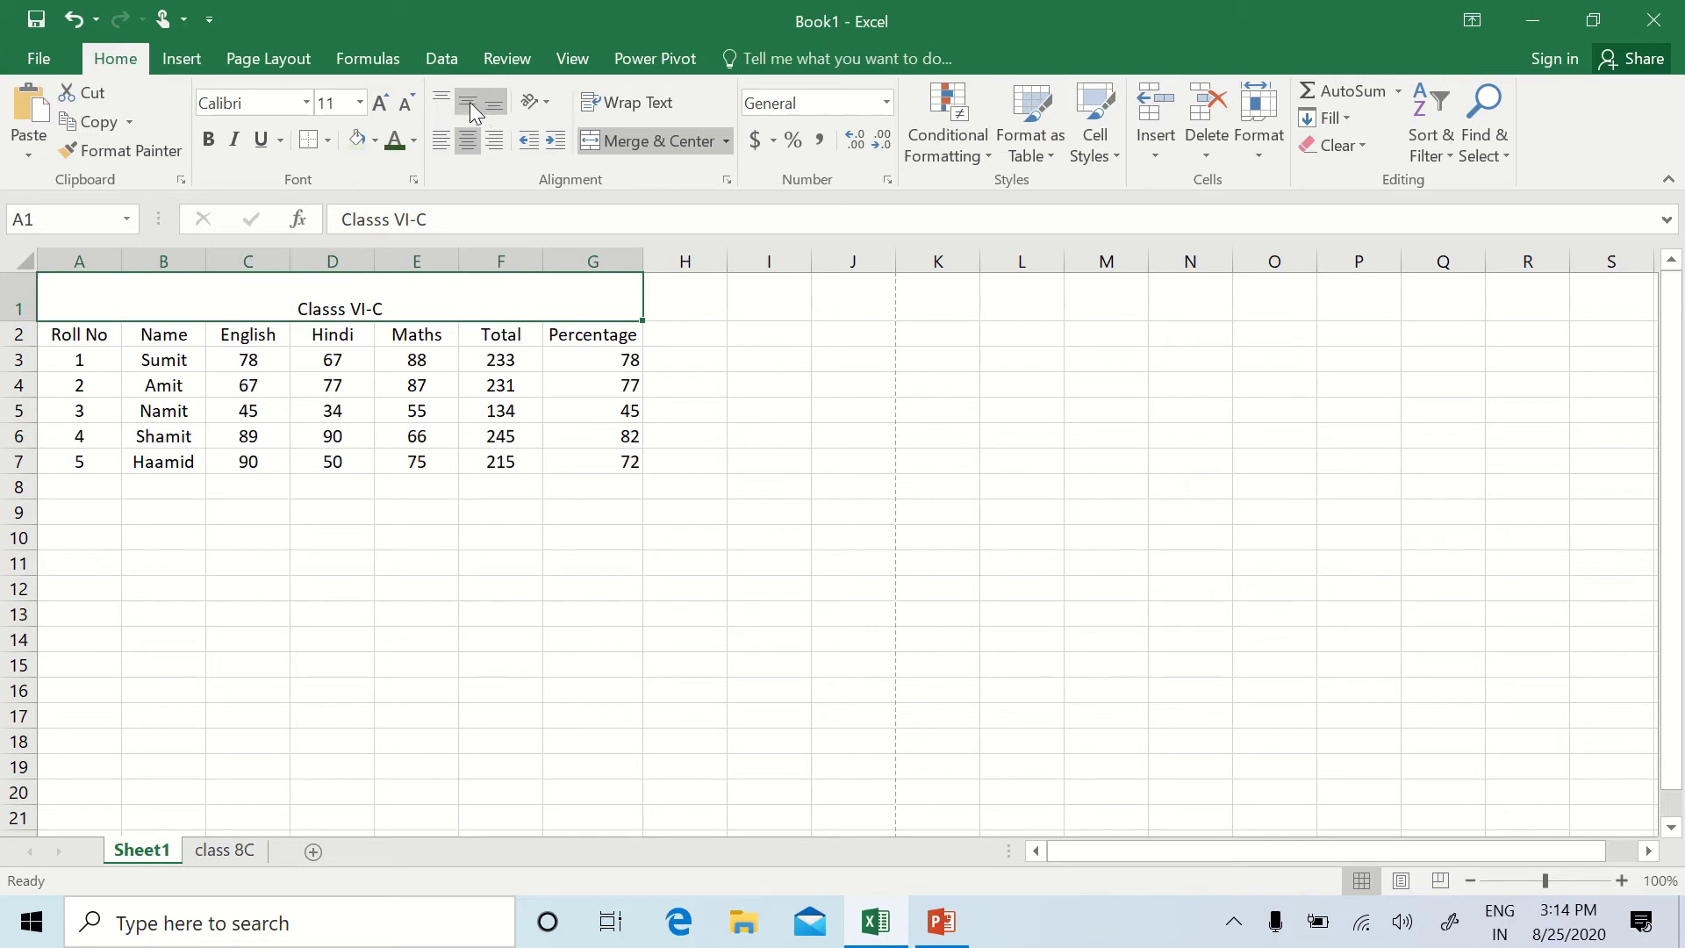
click(469, 102)
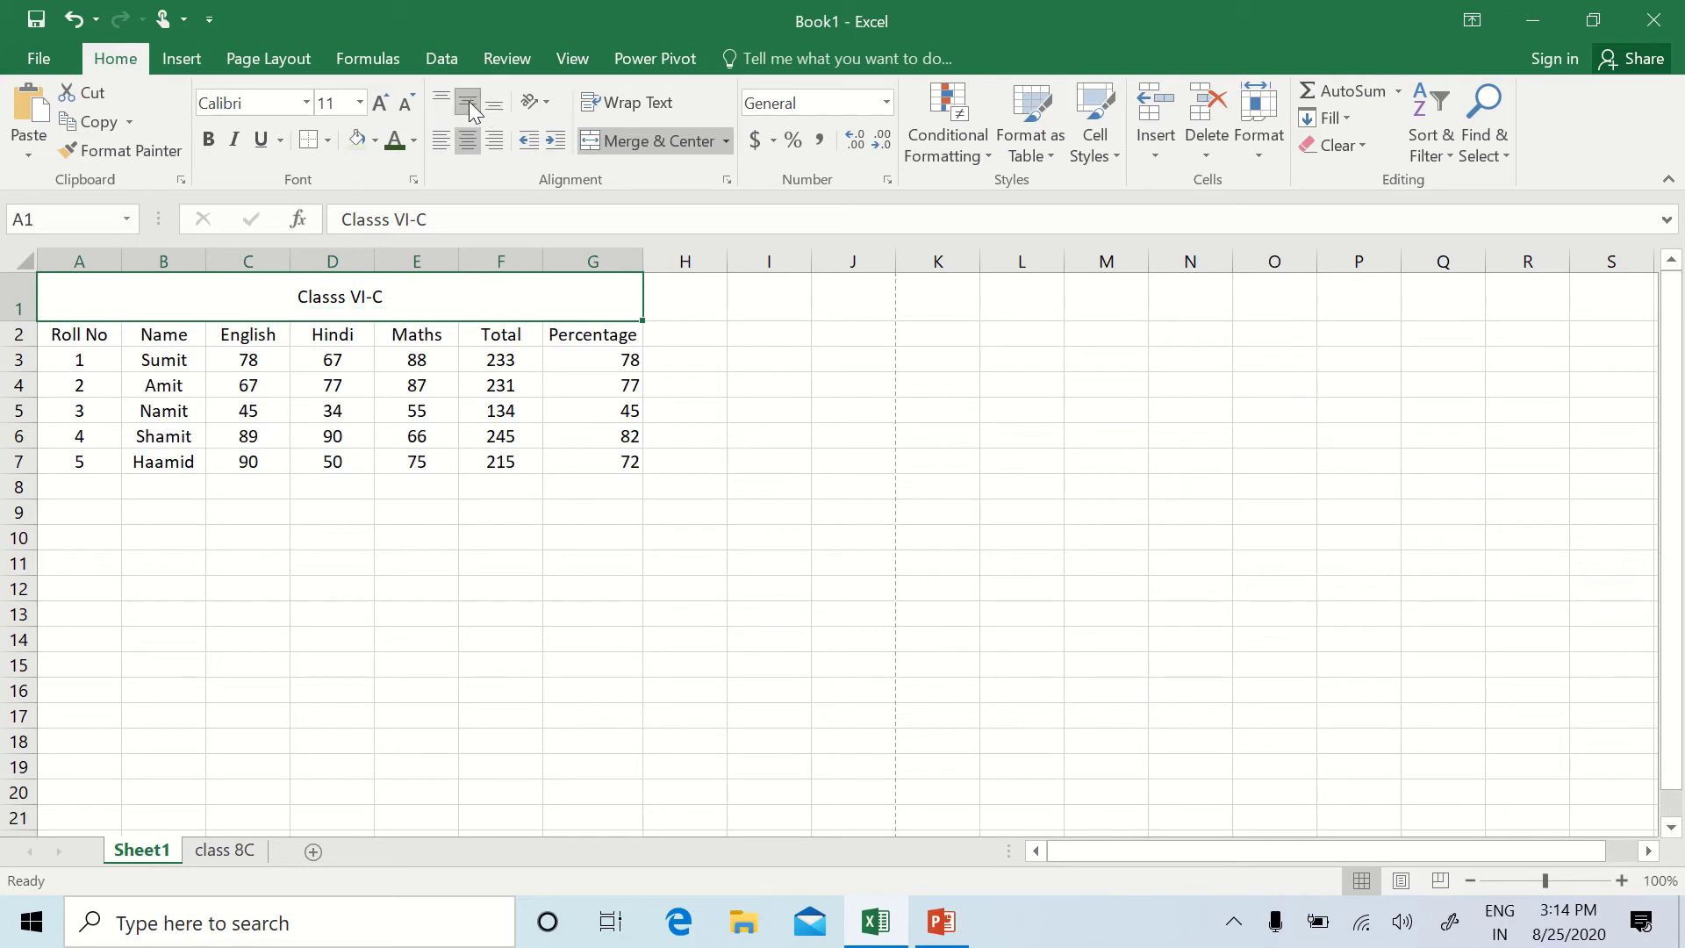
Step: Format the title in row 1 with dark red text, font size 22 and the Arial Black font
click(415, 141)
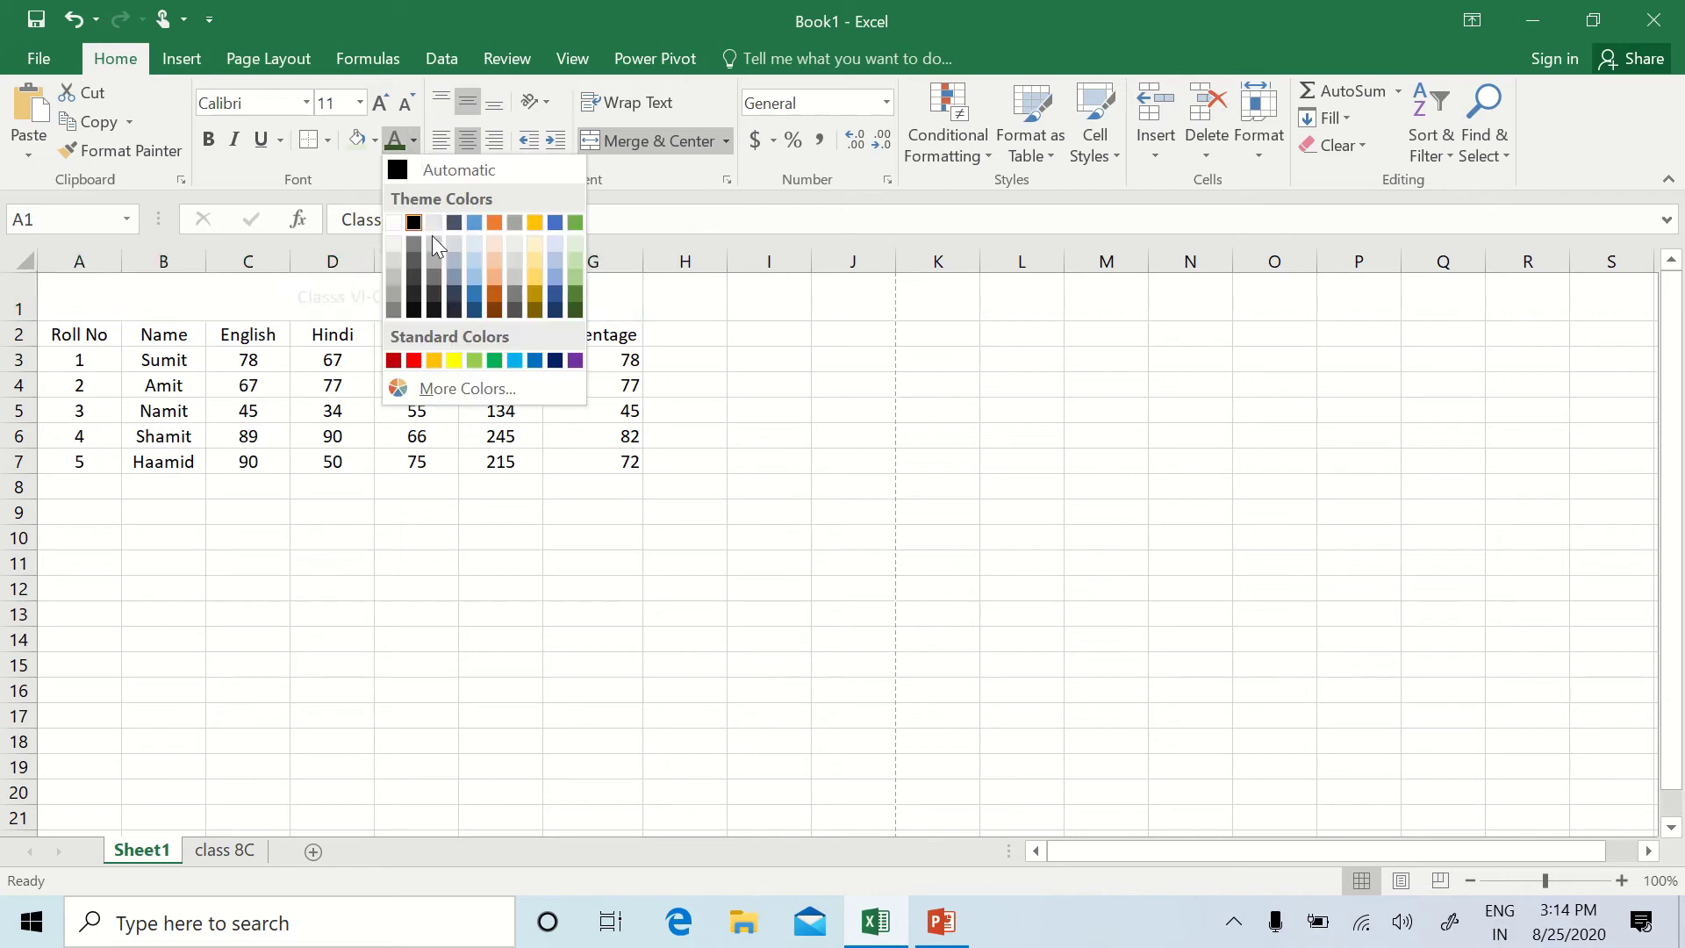
click(394, 360)
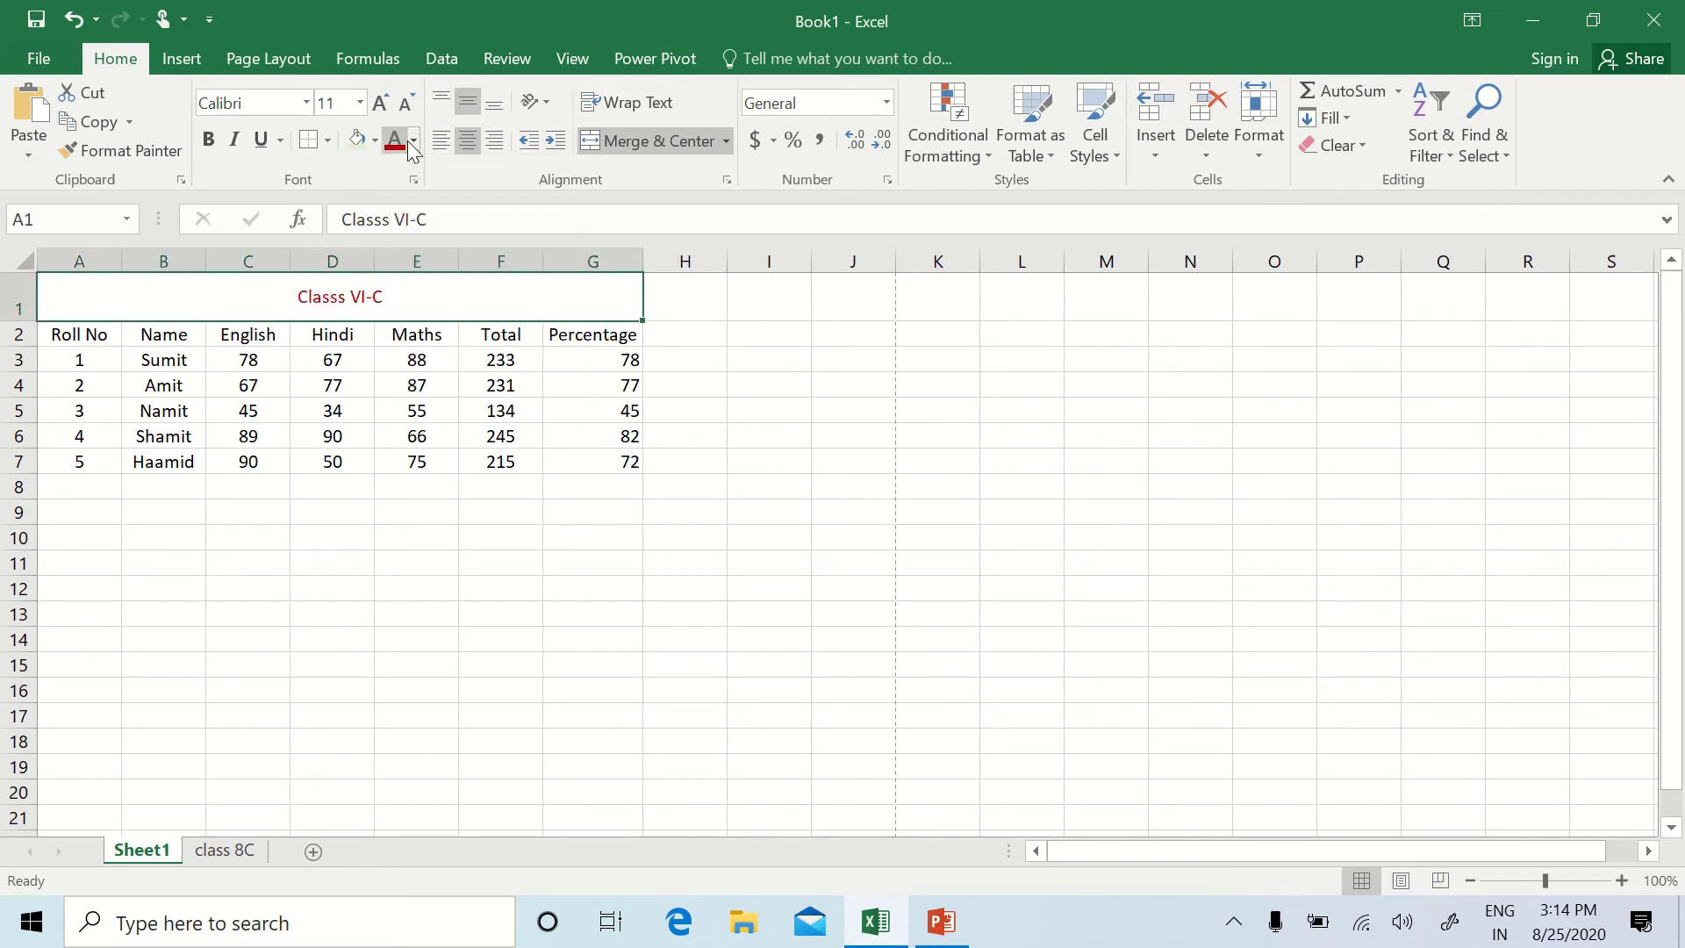
click(360, 103)
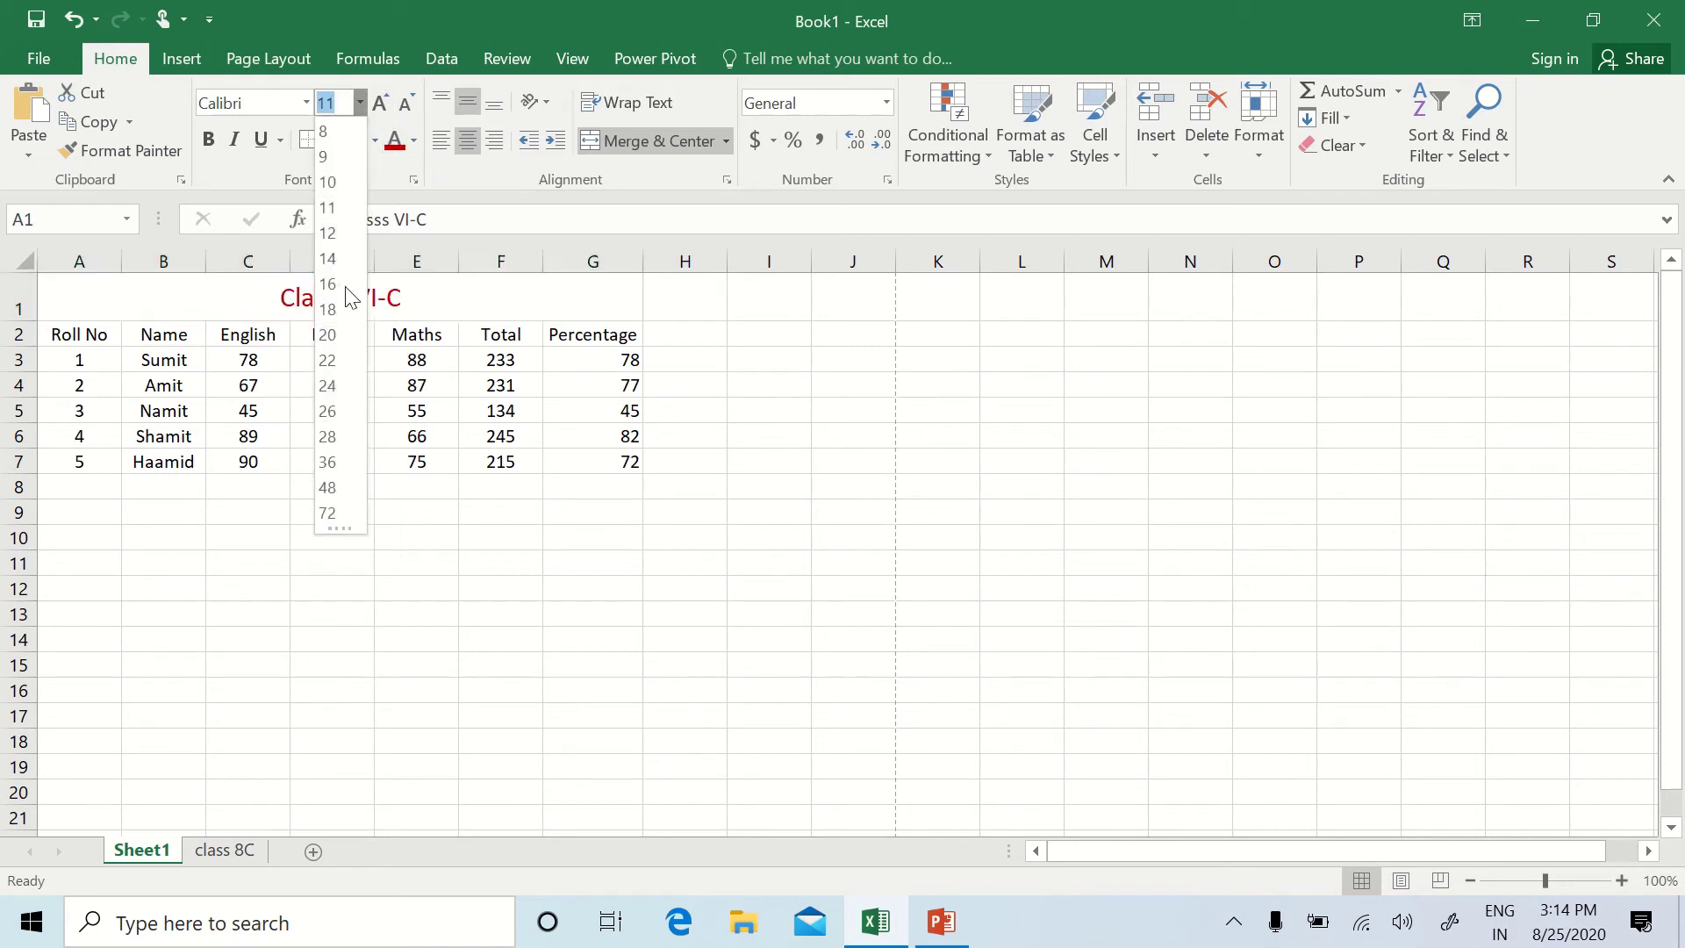
click(331, 361)
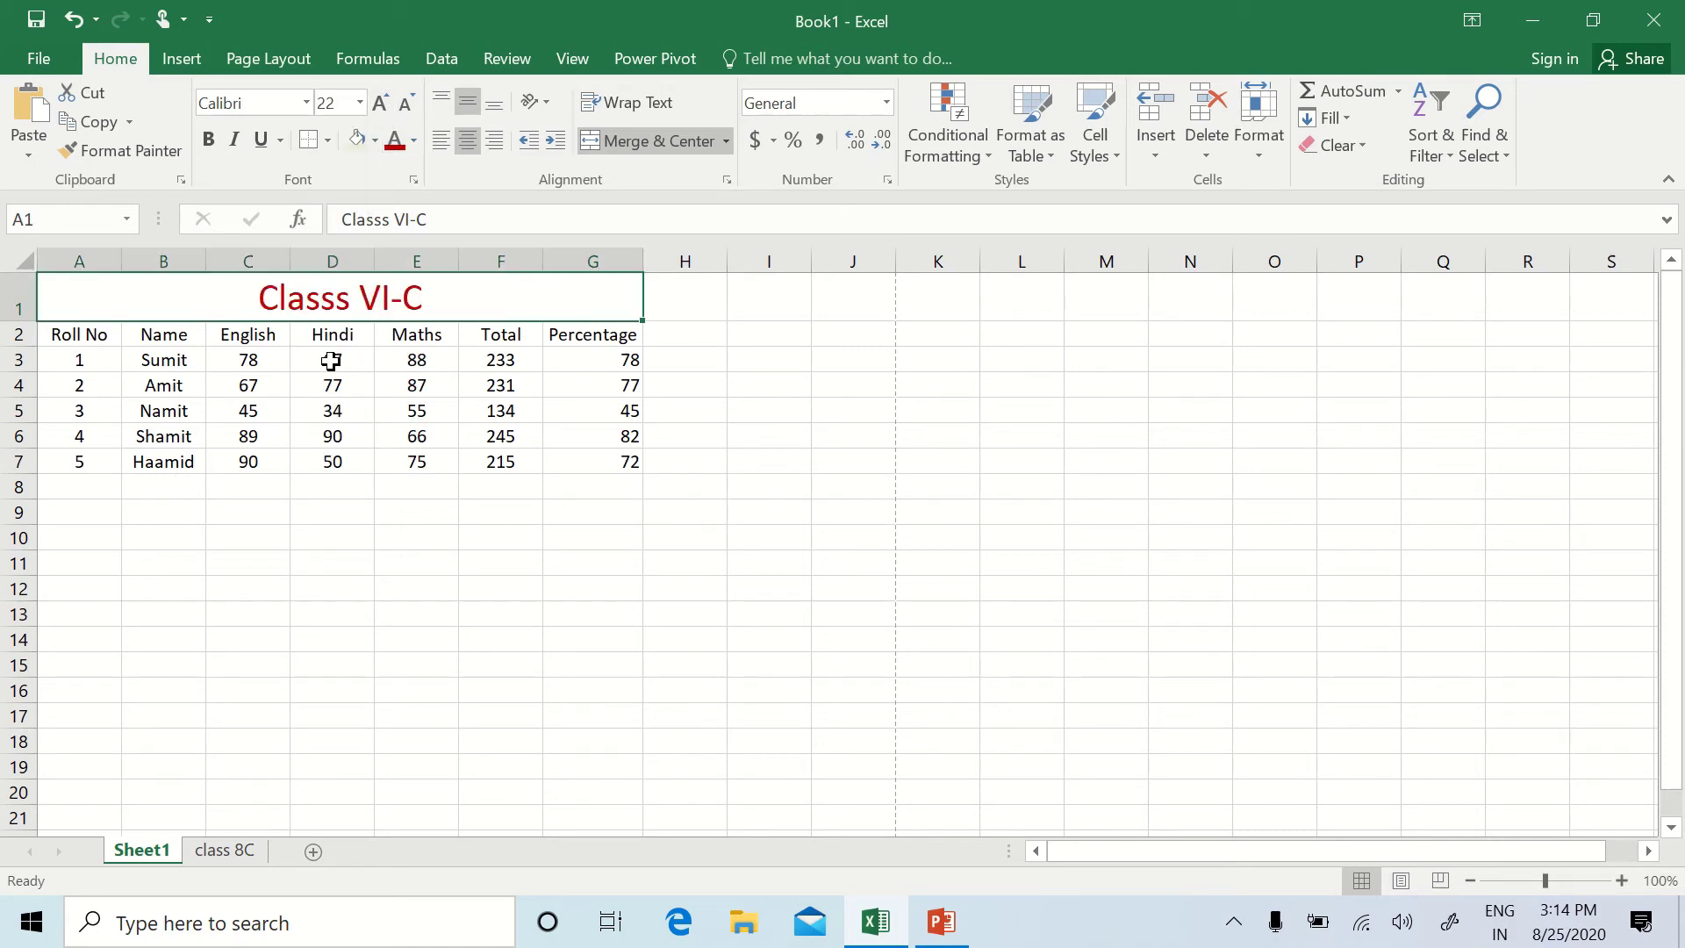
click(305, 103)
click(312, 340)
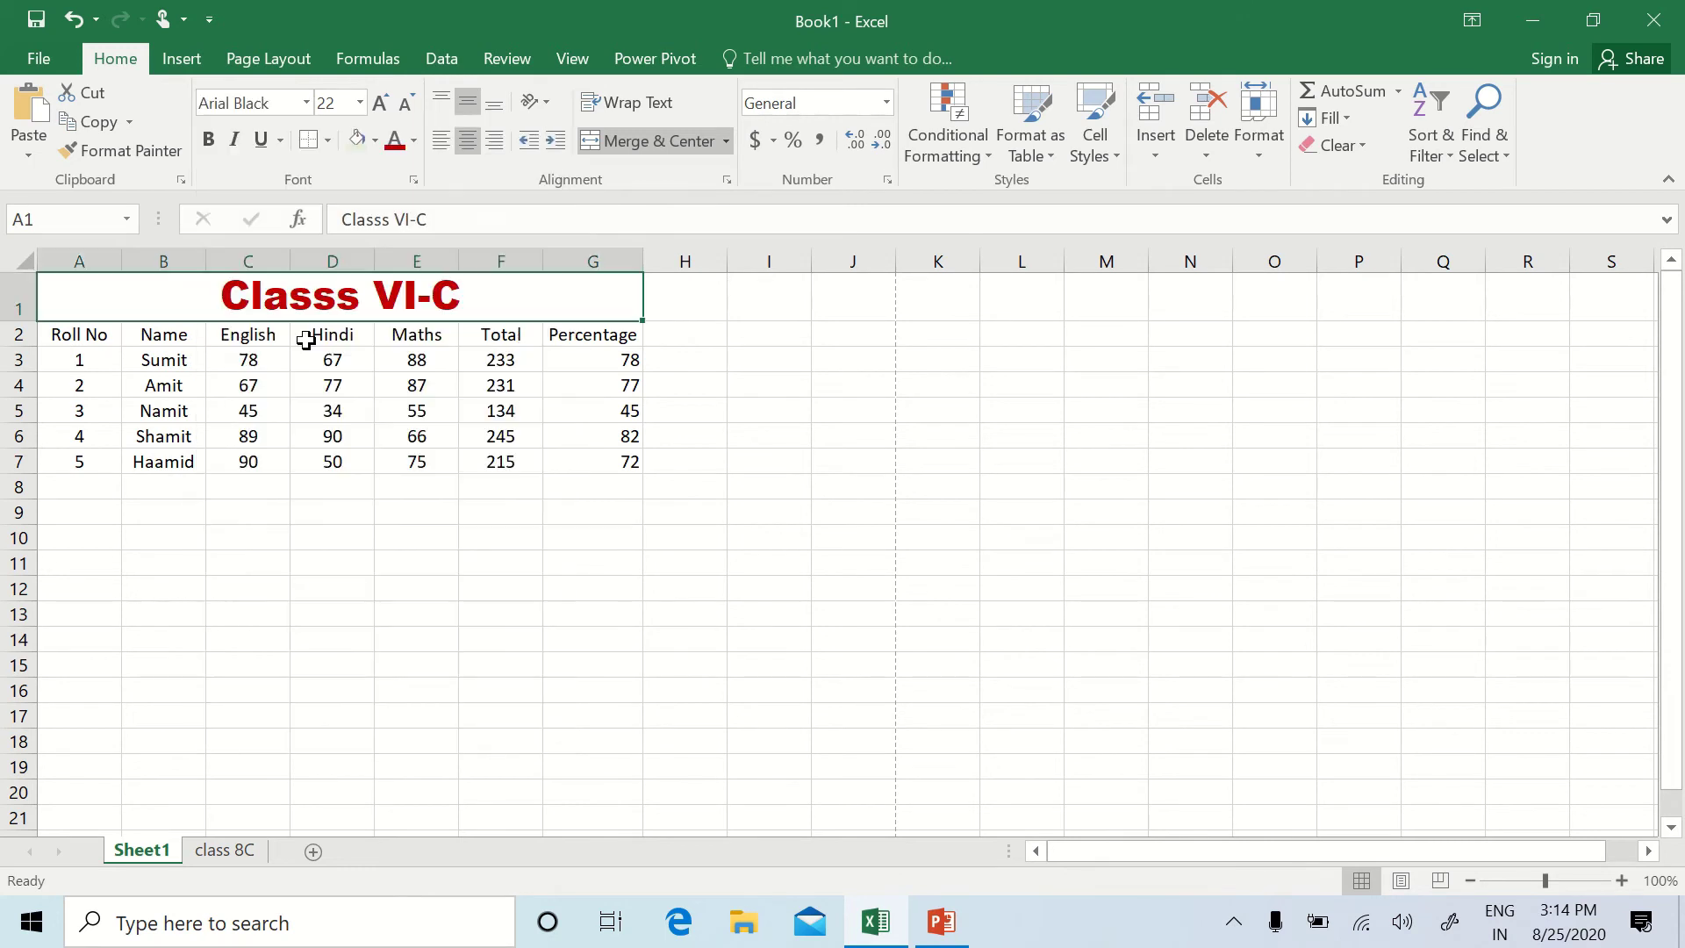
click(767, 461)
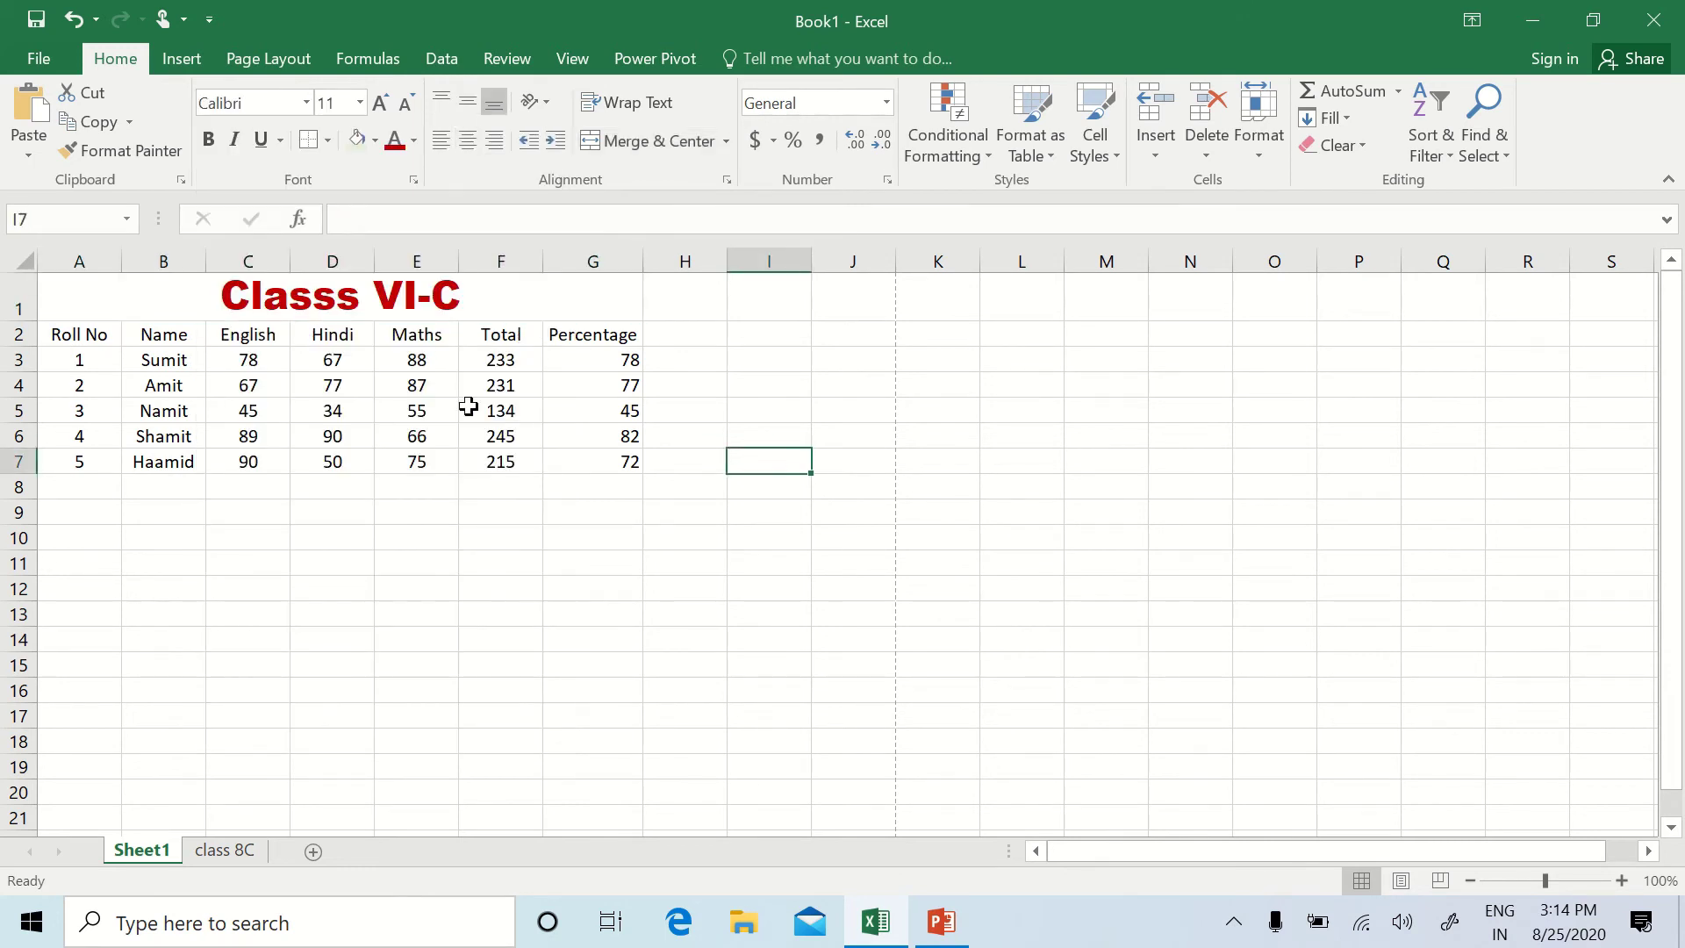
Step: Center the contents of the Percentage column in G2:G7 horizontally
click(590, 342)
drag(590, 343, 607, 463)
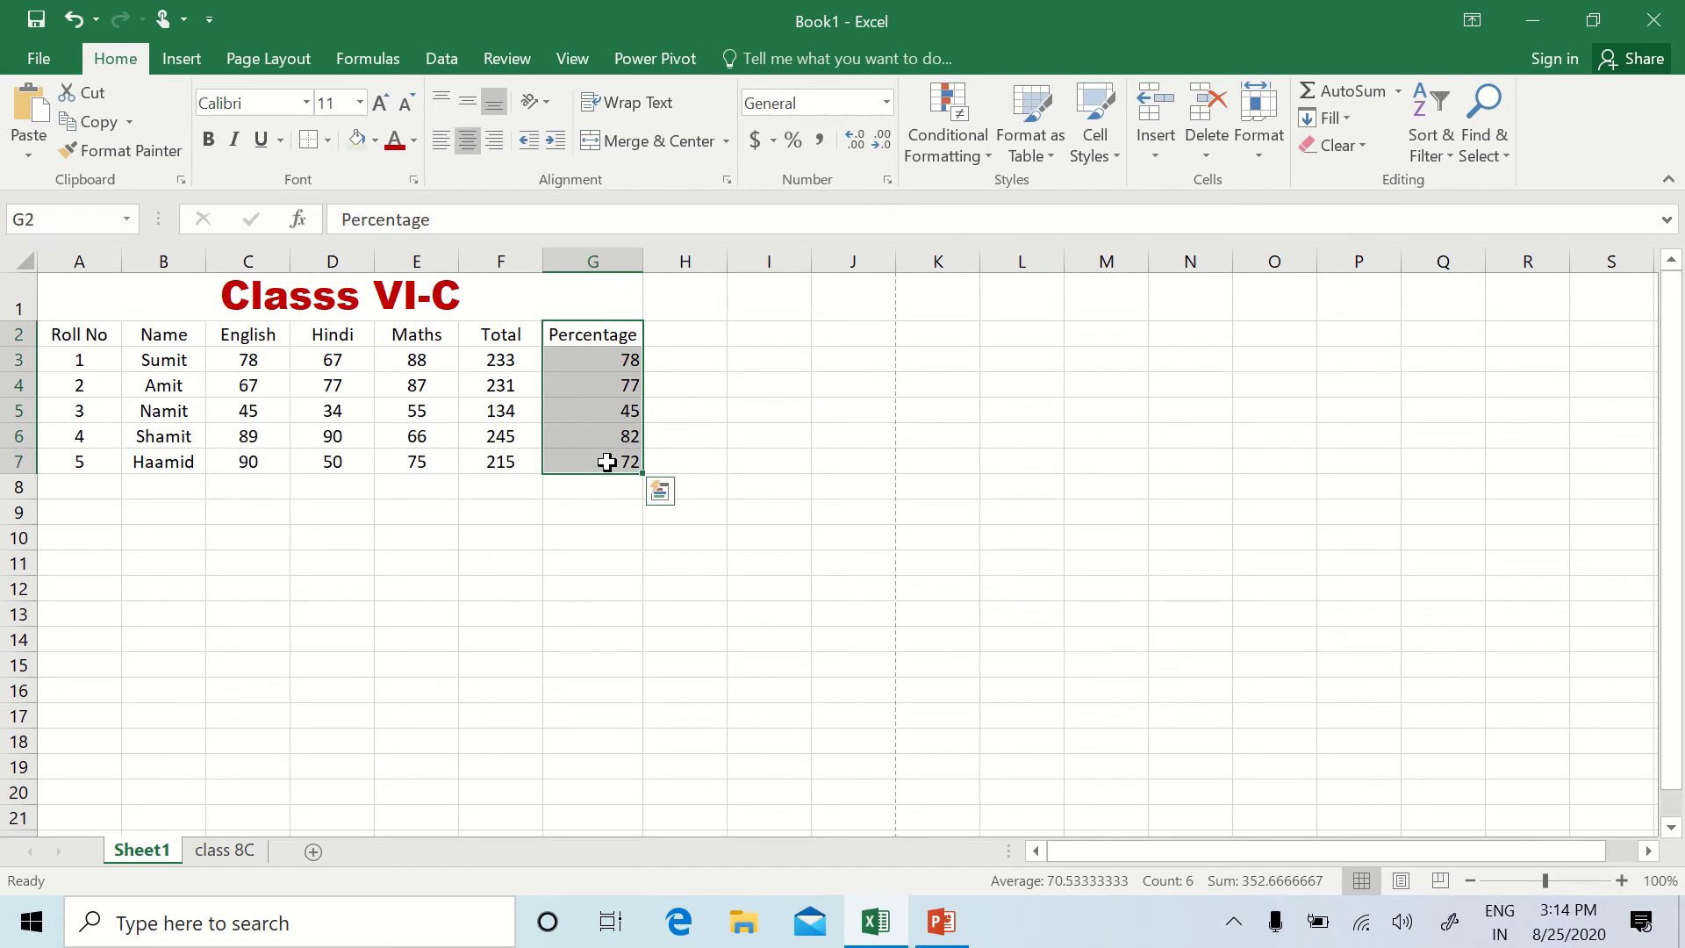
click(461, 146)
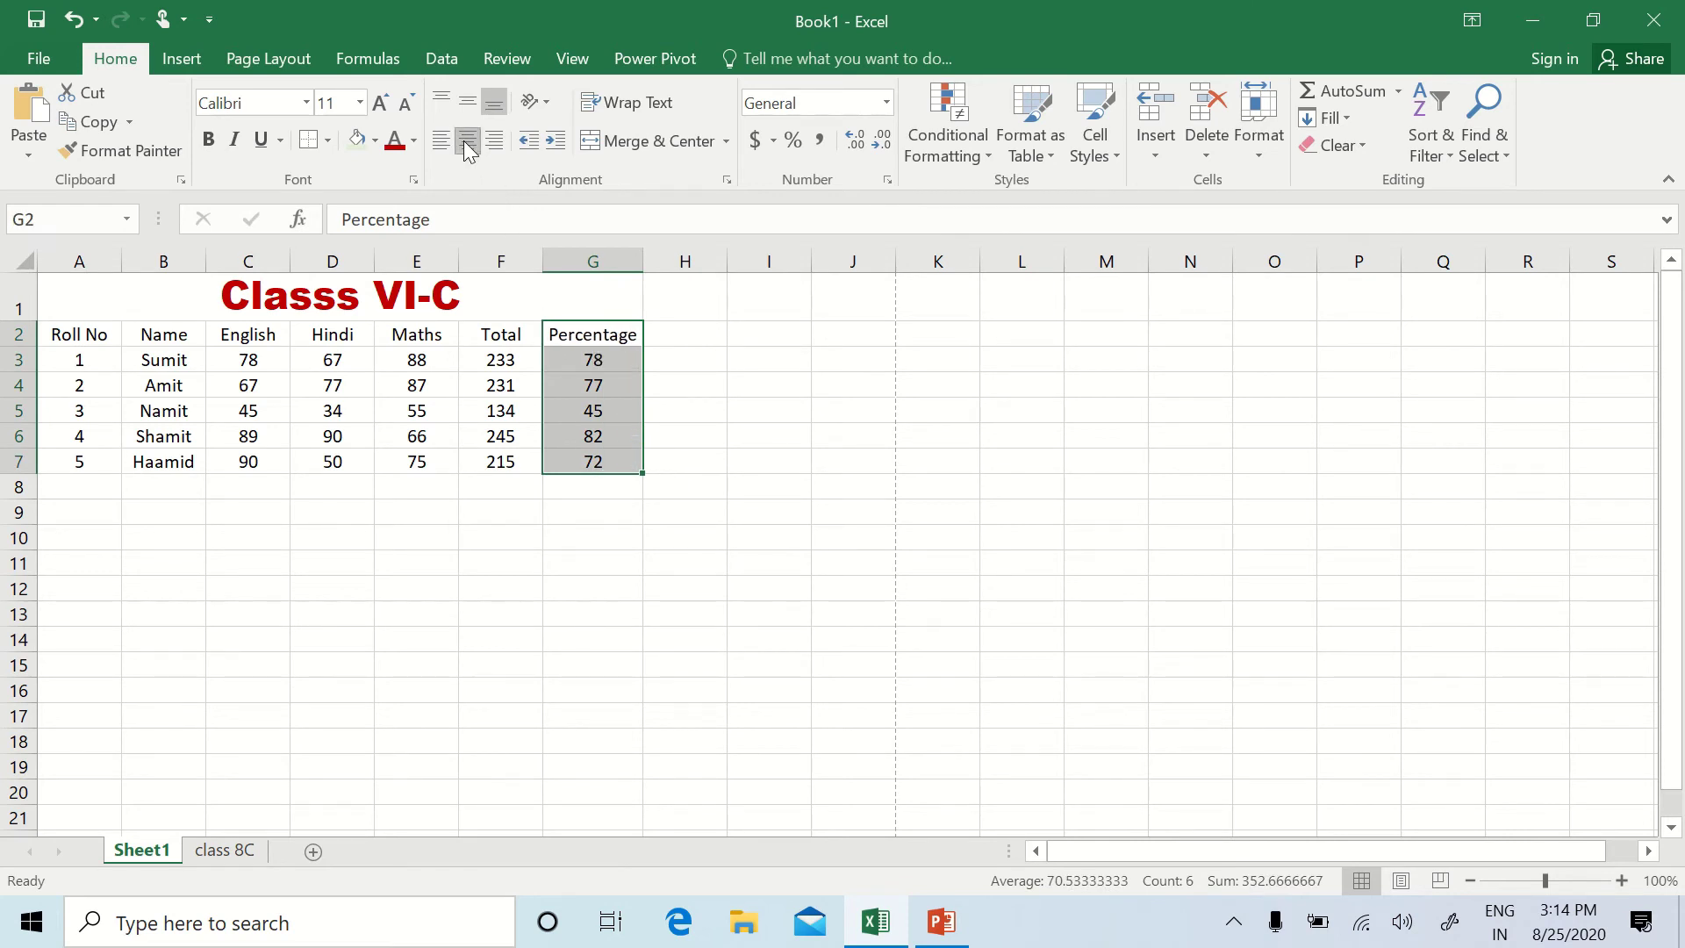
click(855, 410)
Step: Give the header cells A2:G2 a light gold fill and bold dark orange text
drag(88, 333, 614, 336)
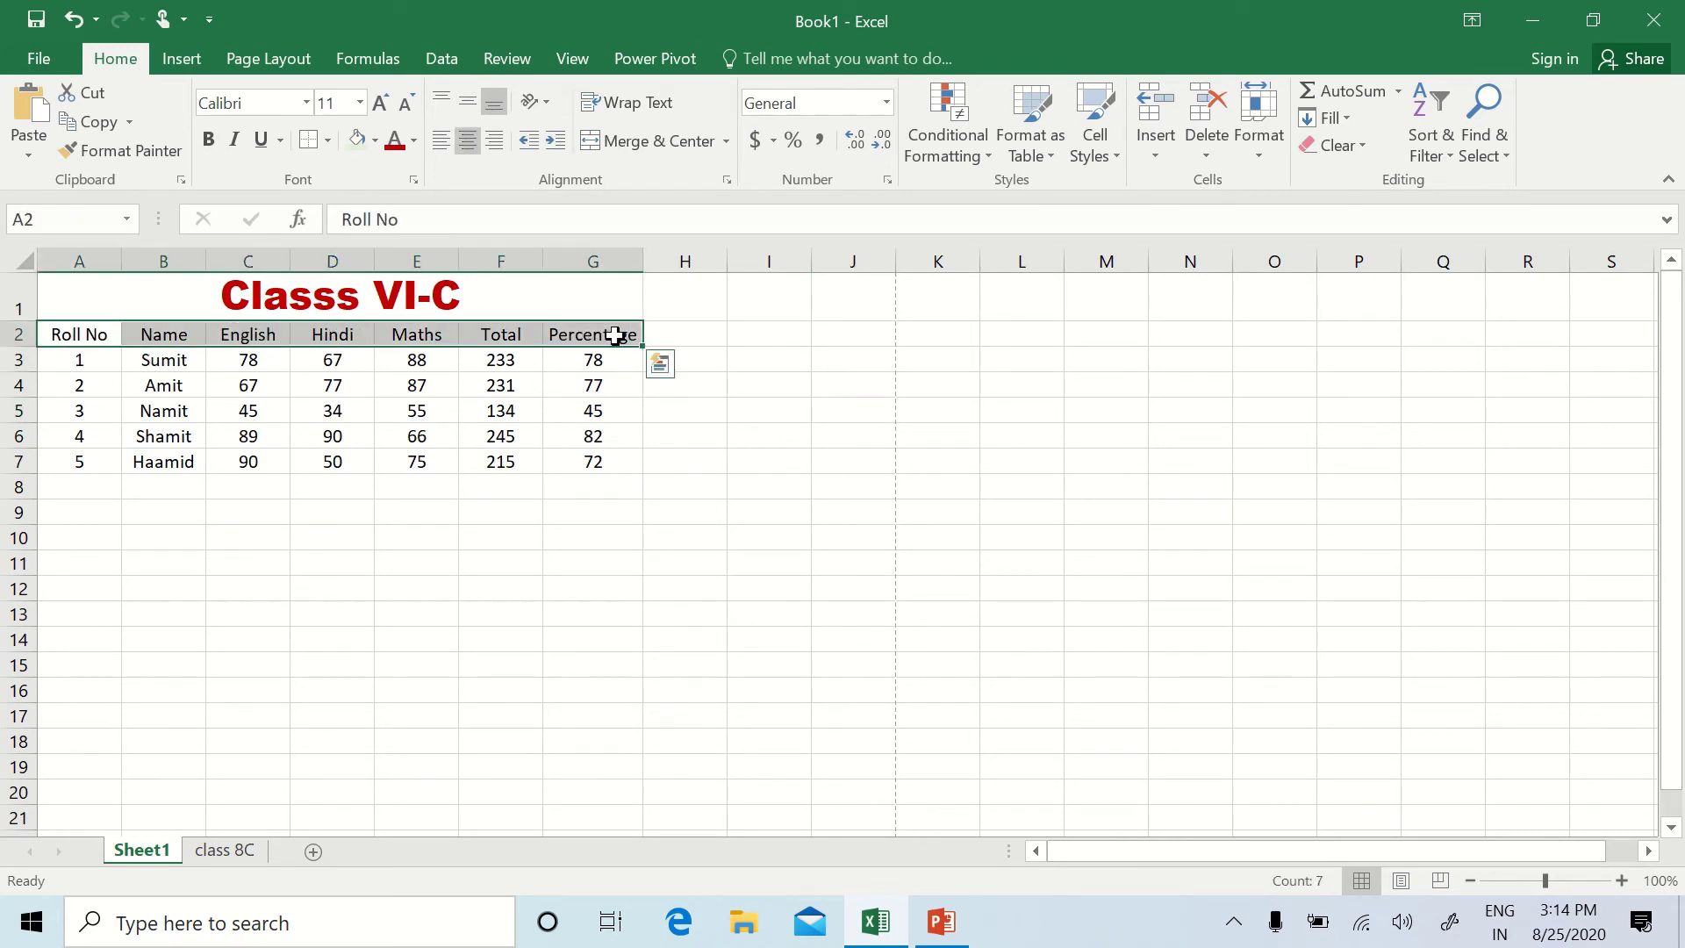
click(376, 142)
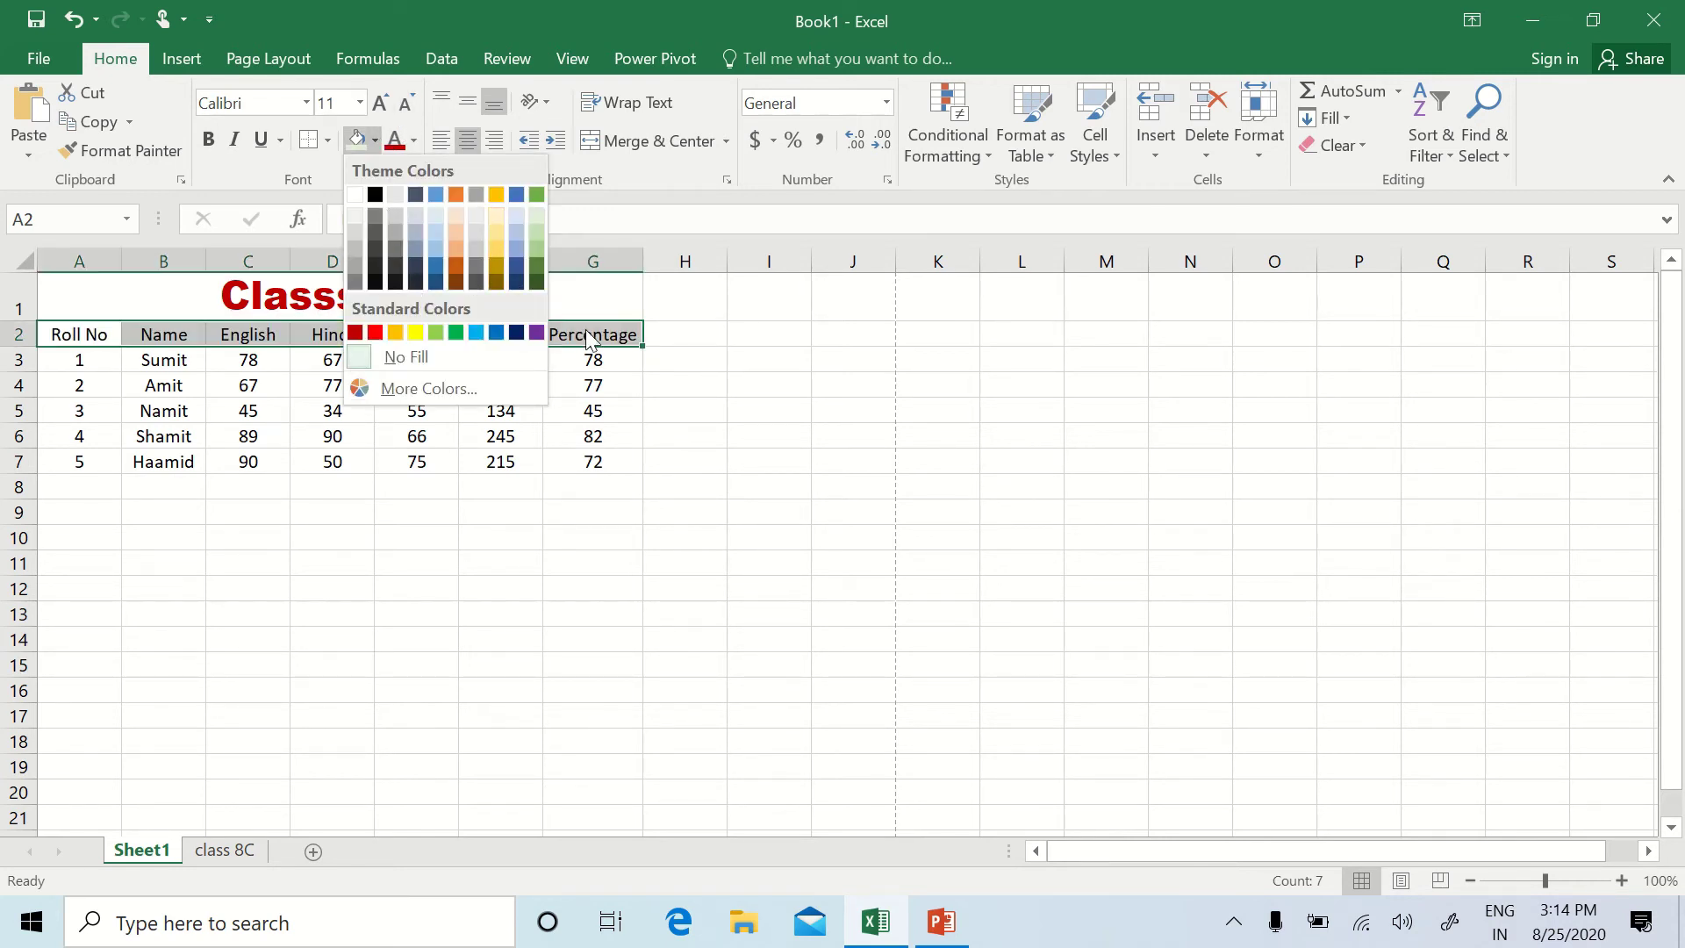
click(498, 229)
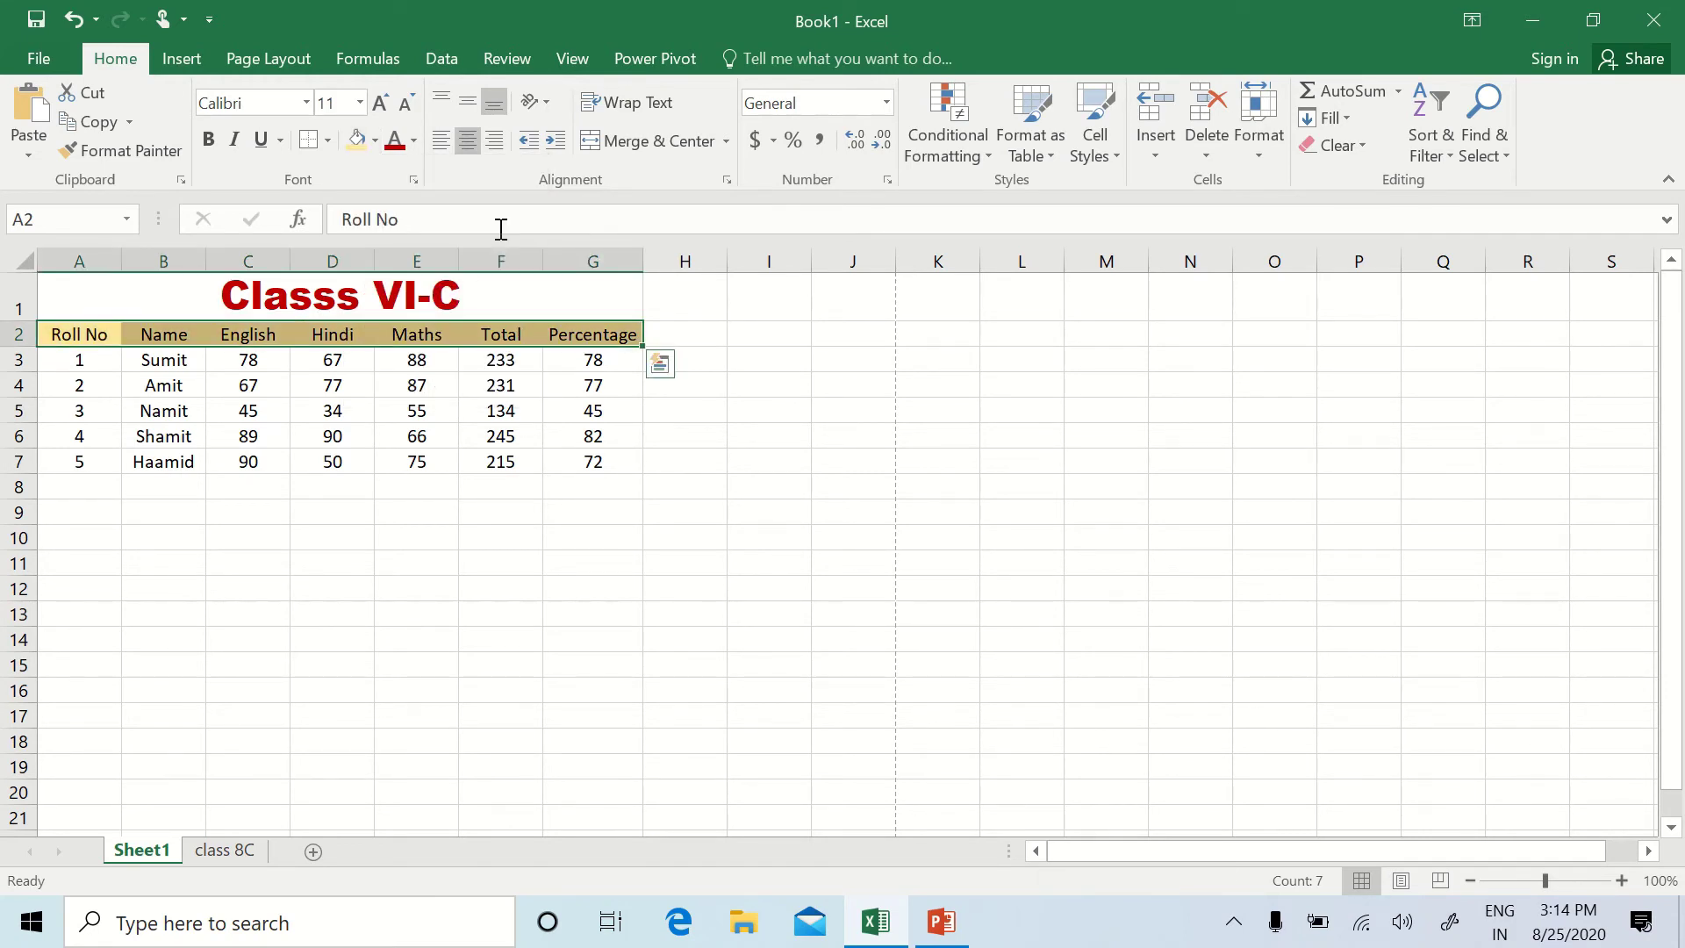
click(414, 141)
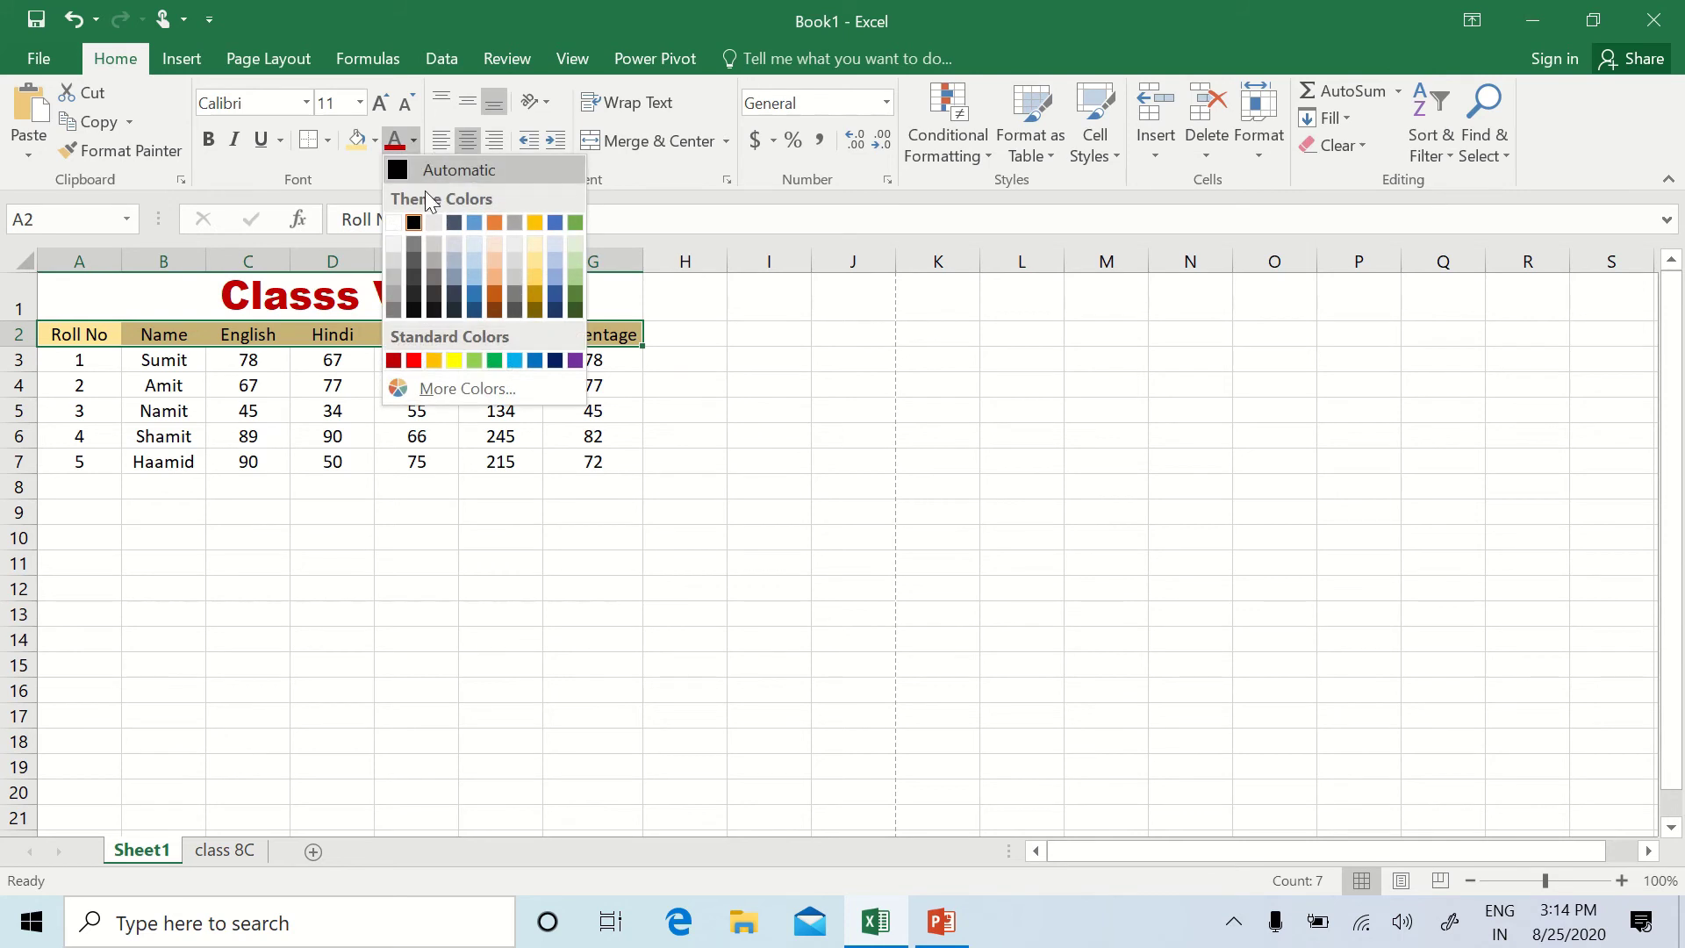
click(493, 304)
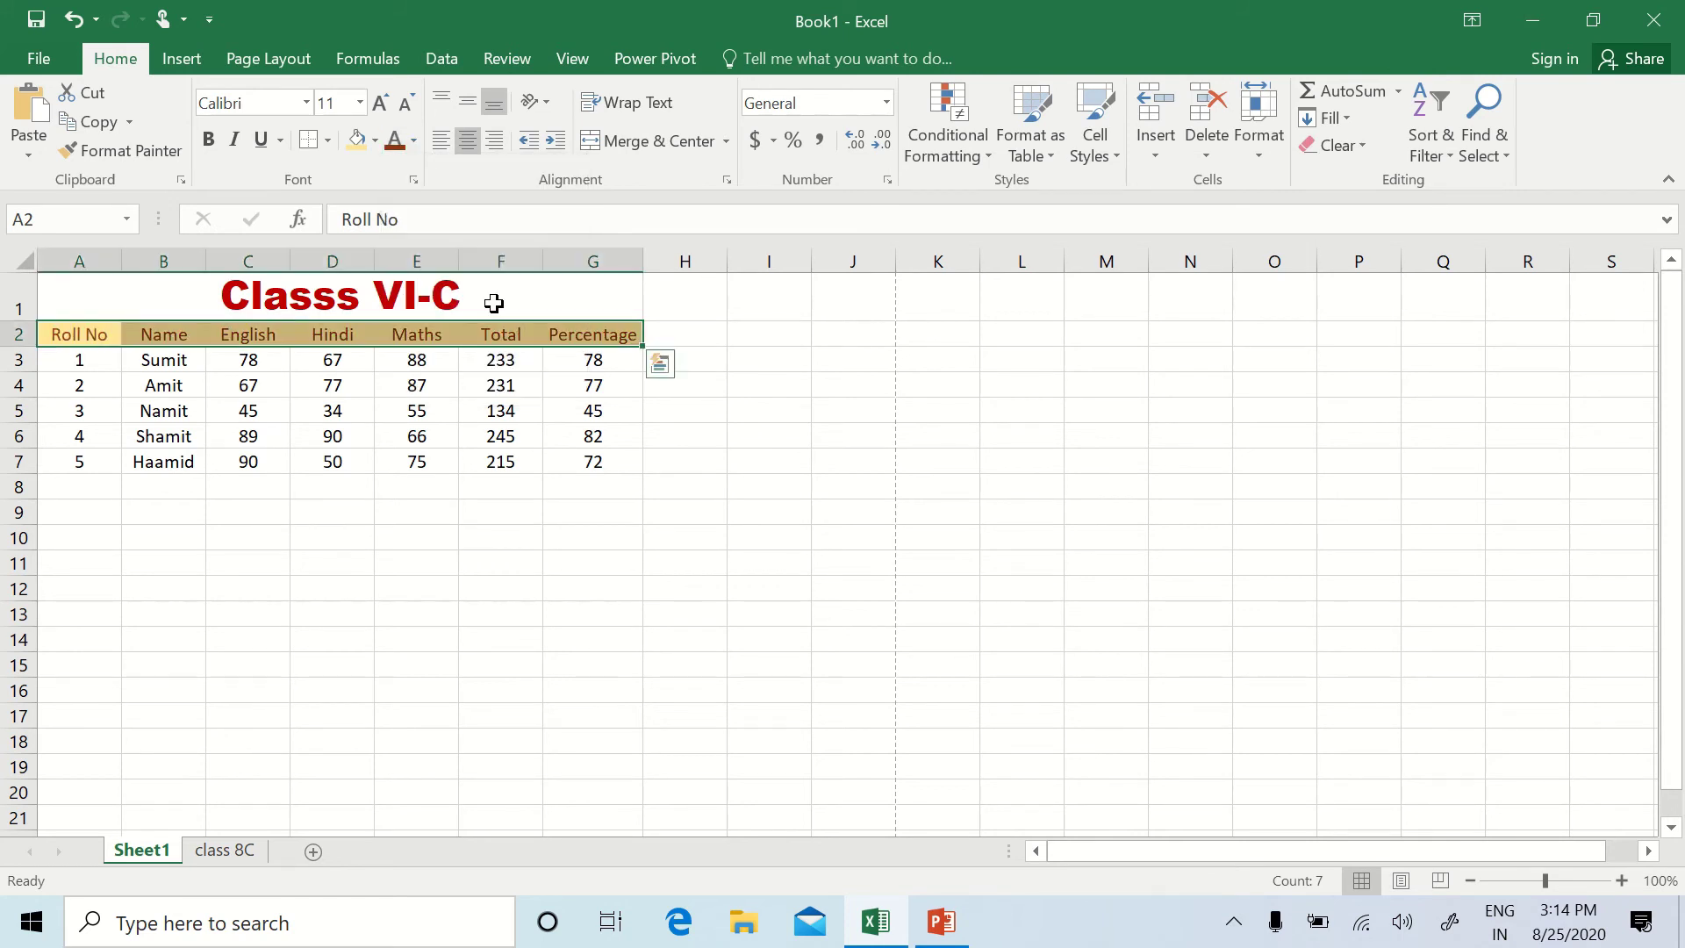
click(212, 142)
click(784, 433)
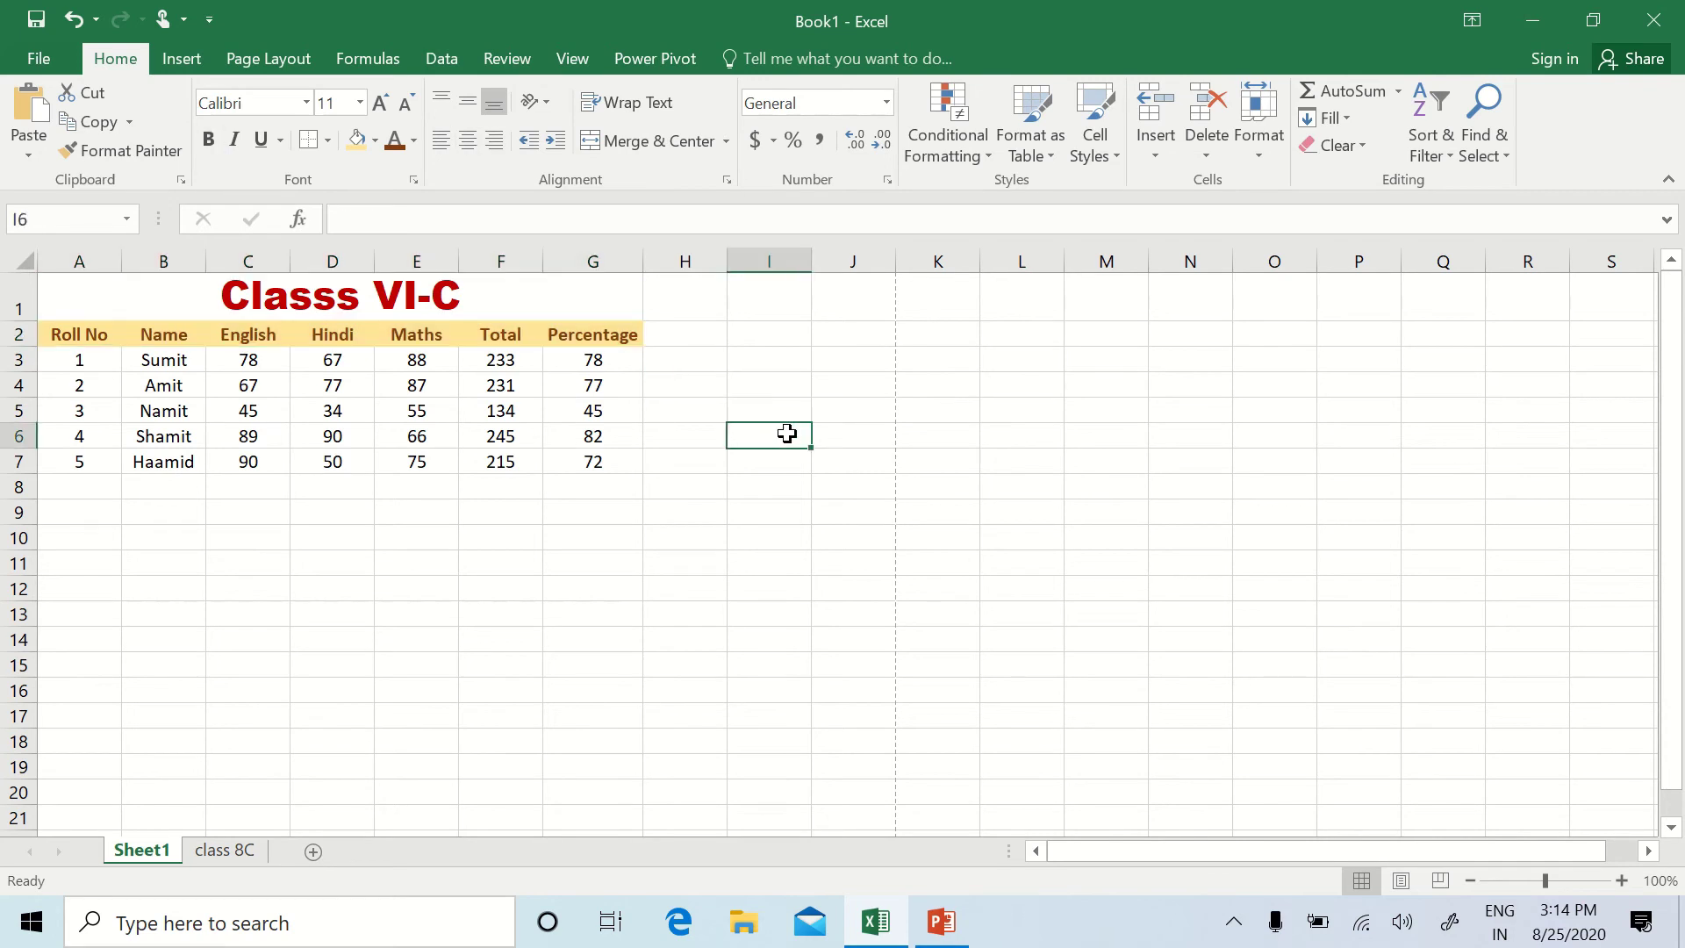
Step: Check how the marks table looks in the print preview and return to the worksheet
click(39, 60)
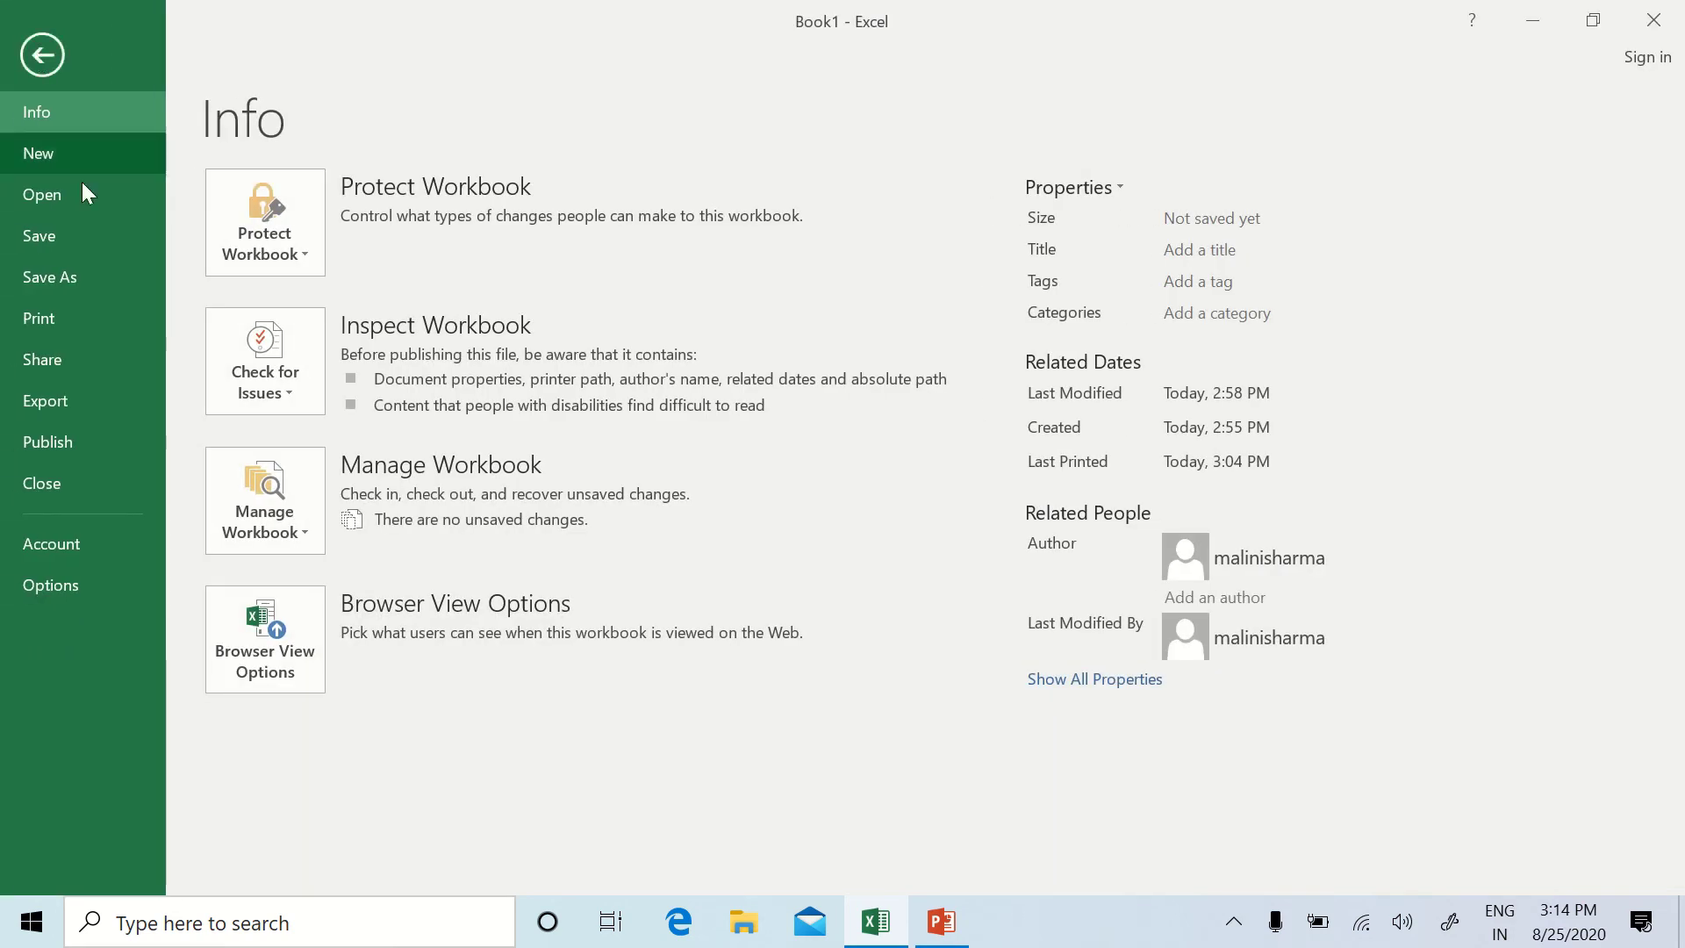
click(73, 322)
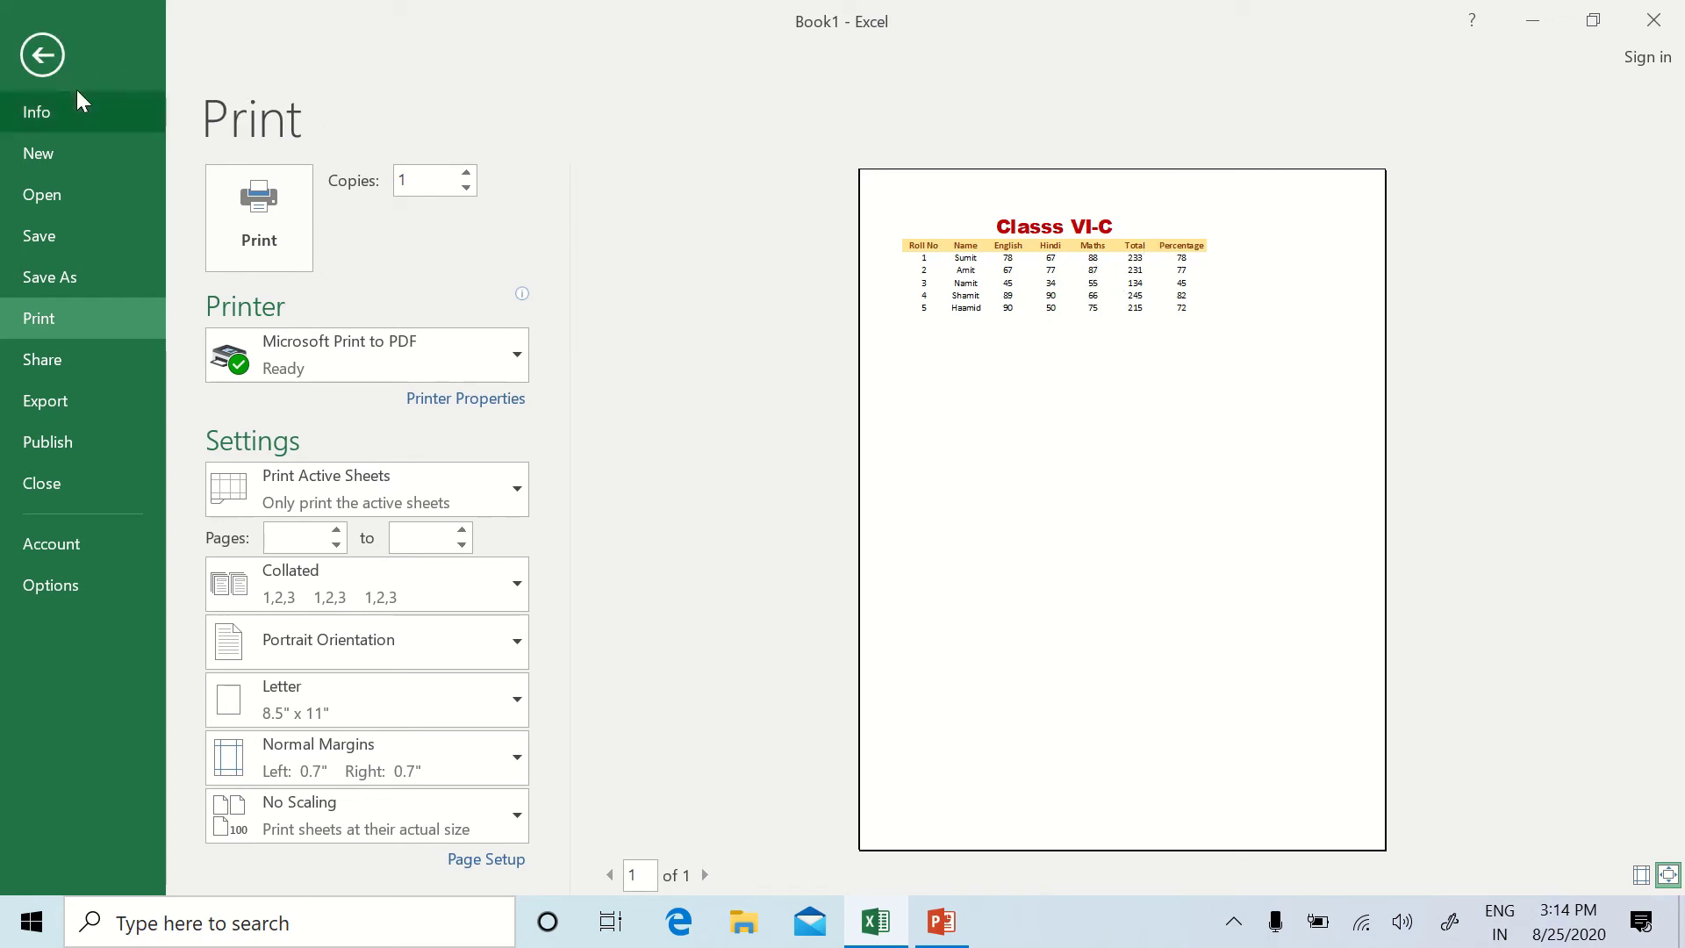
click(51, 61)
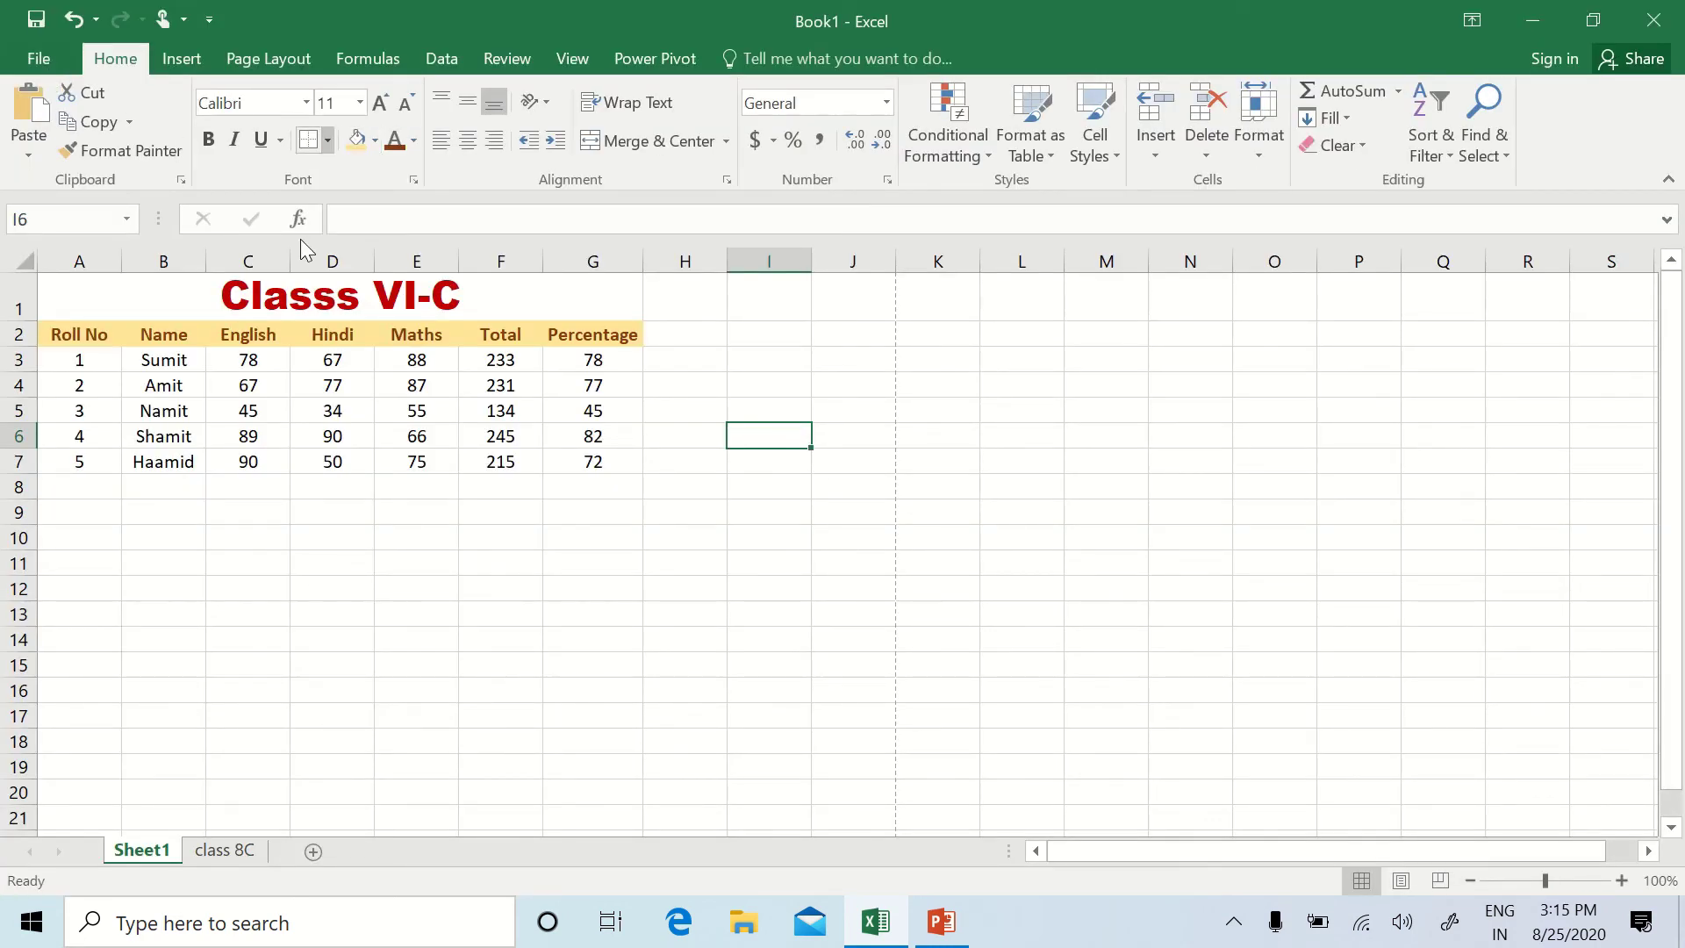
Step: Apply all borders to the table in A2:G7 and outside borders to the merged title cell A1:G1
drag(57, 337, 570, 457)
click(324, 139)
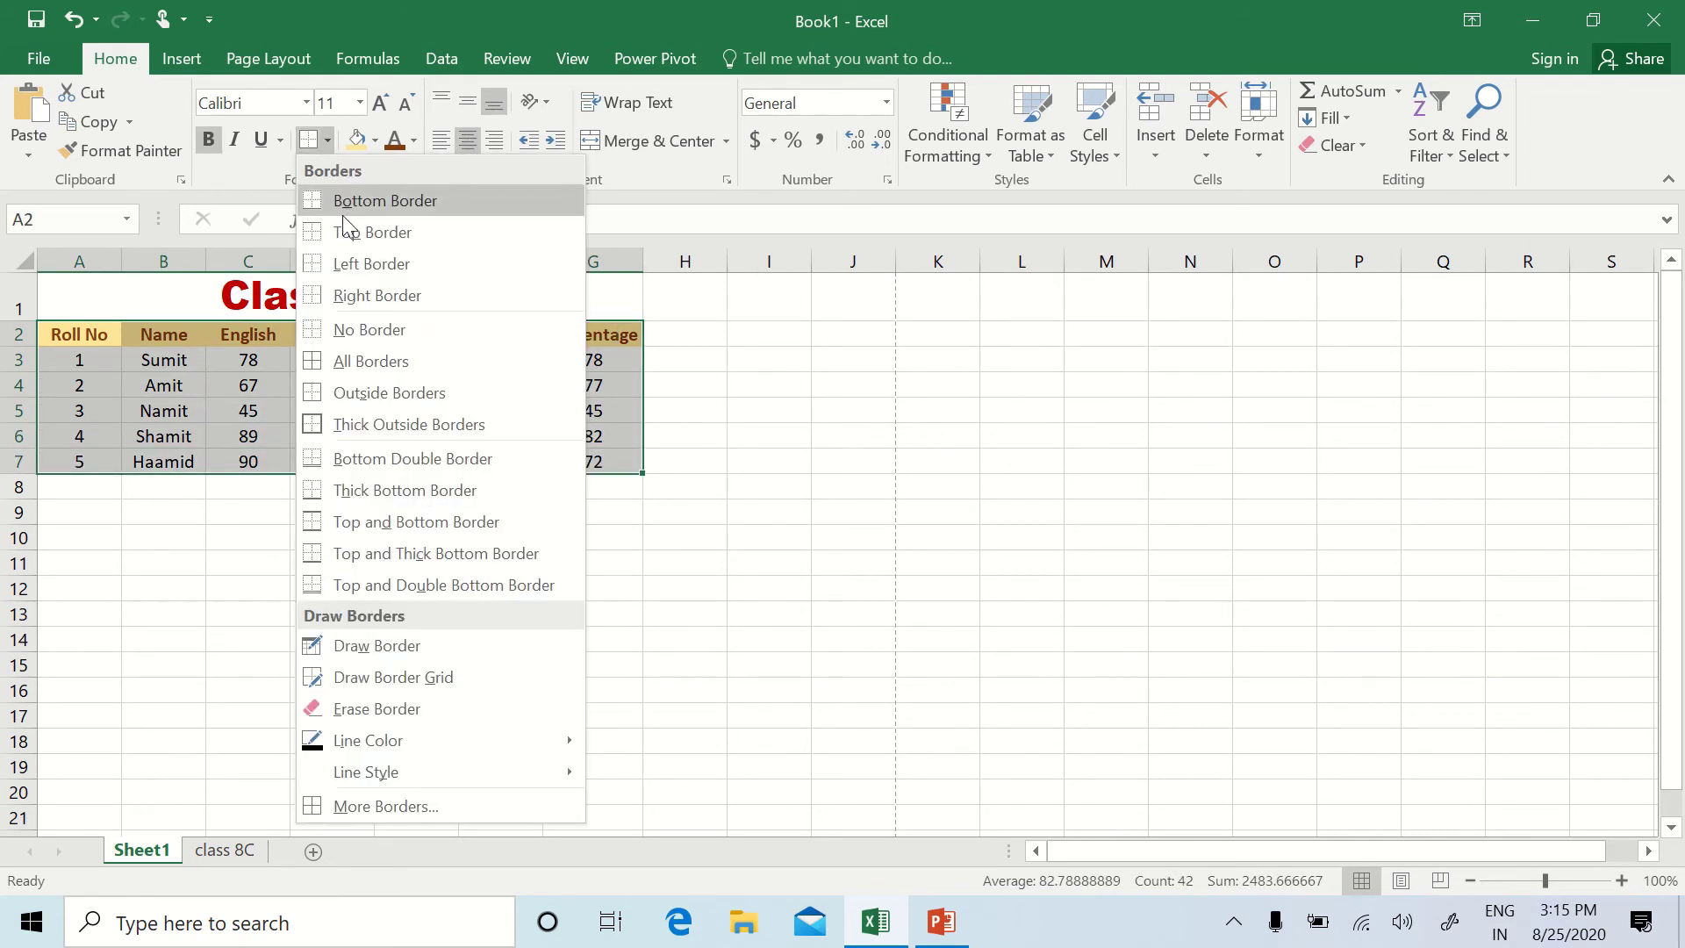
click(381, 360)
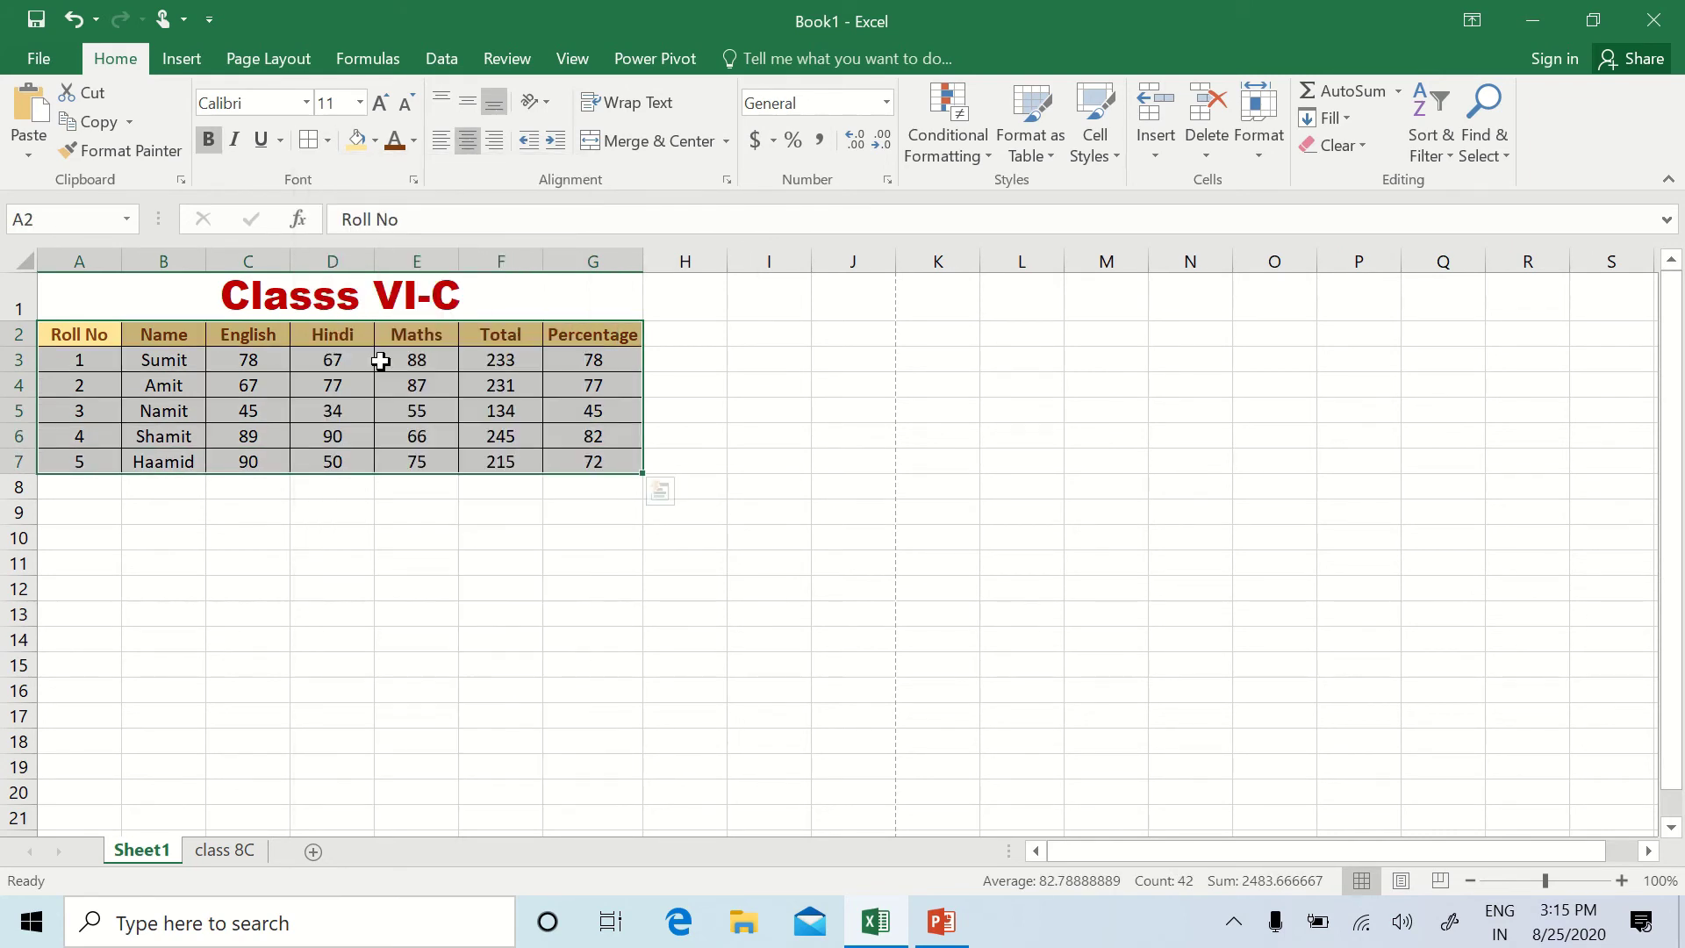
click(178, 305)
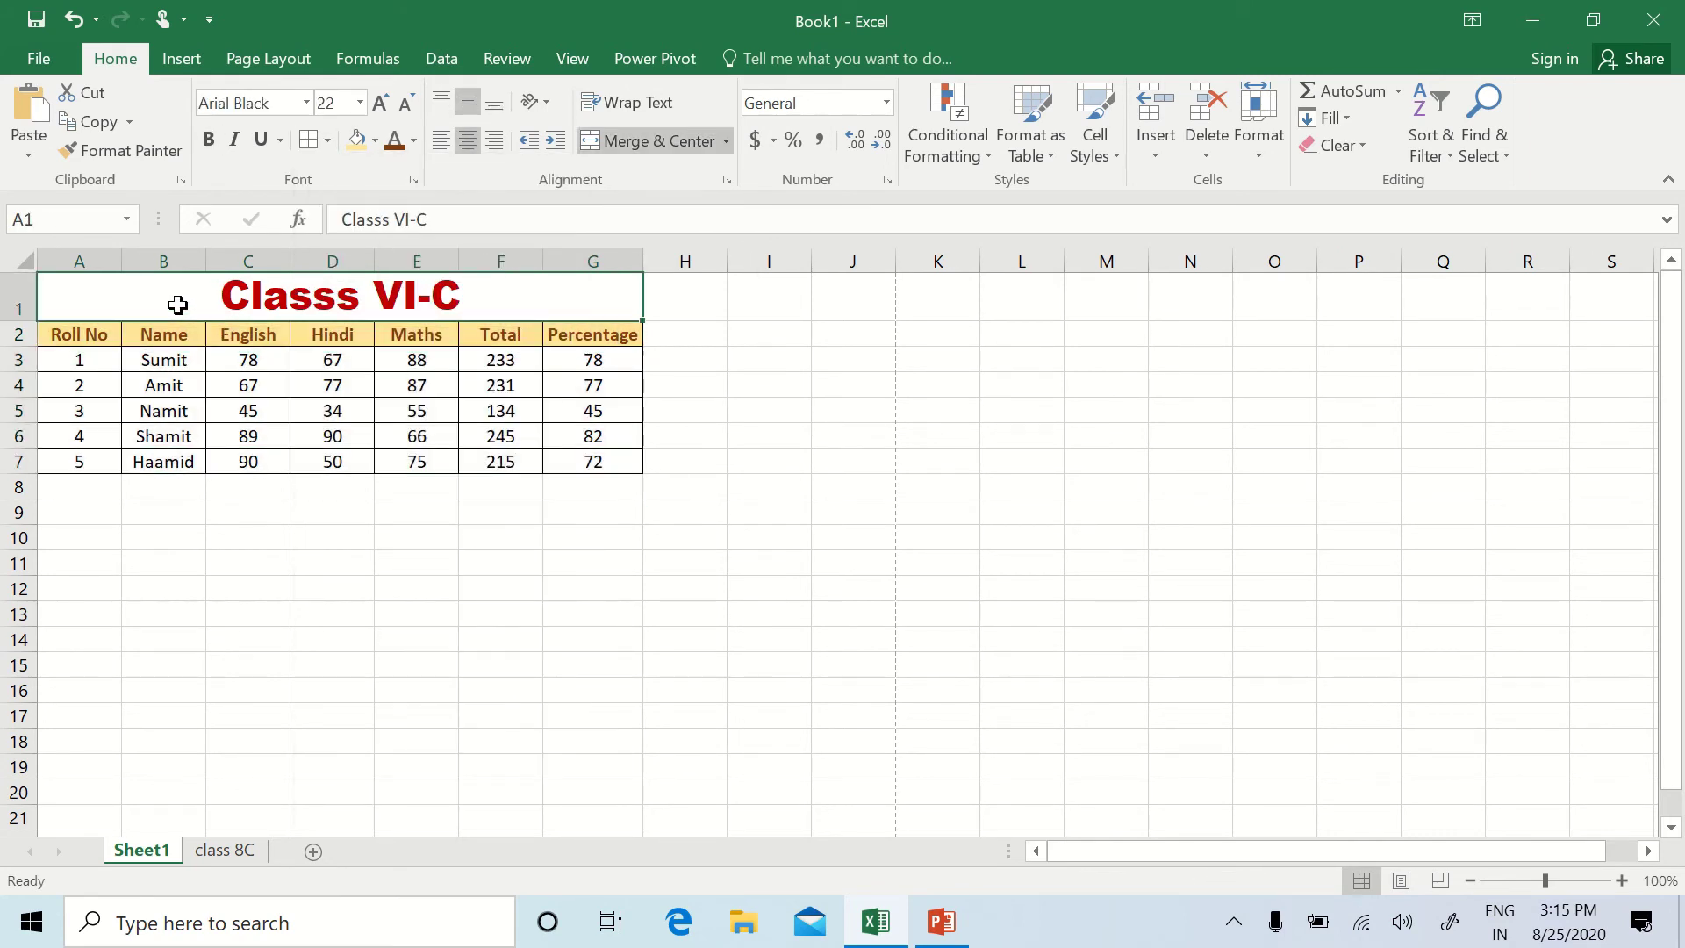
click(327, 142)
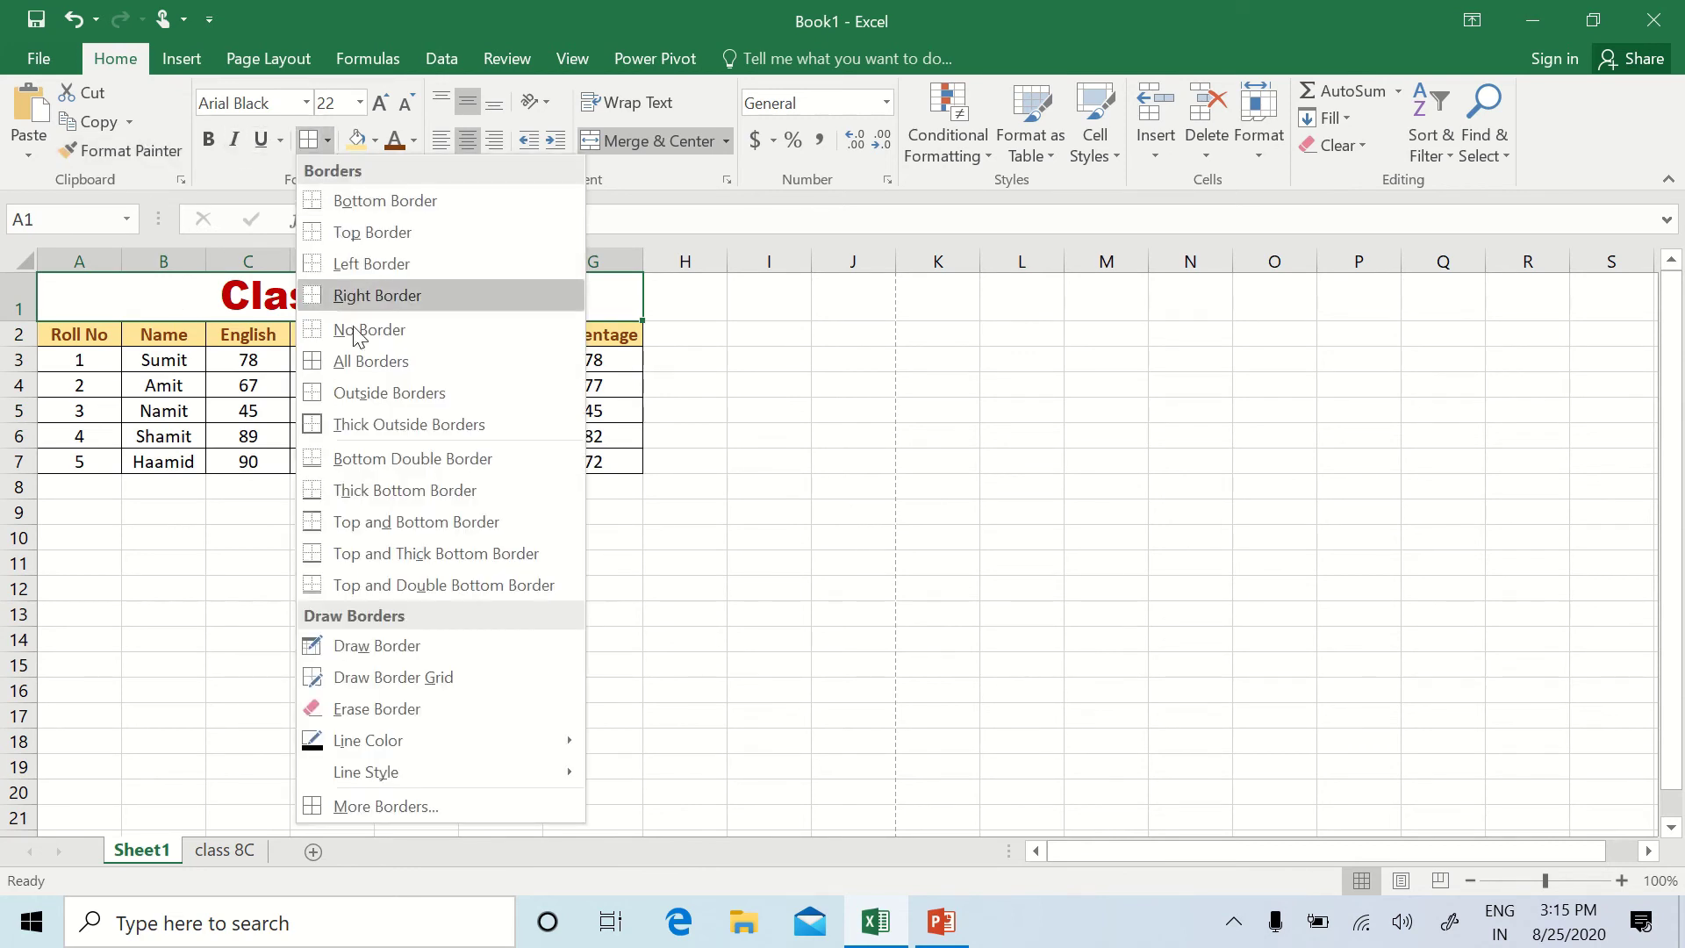
click(367, 390)
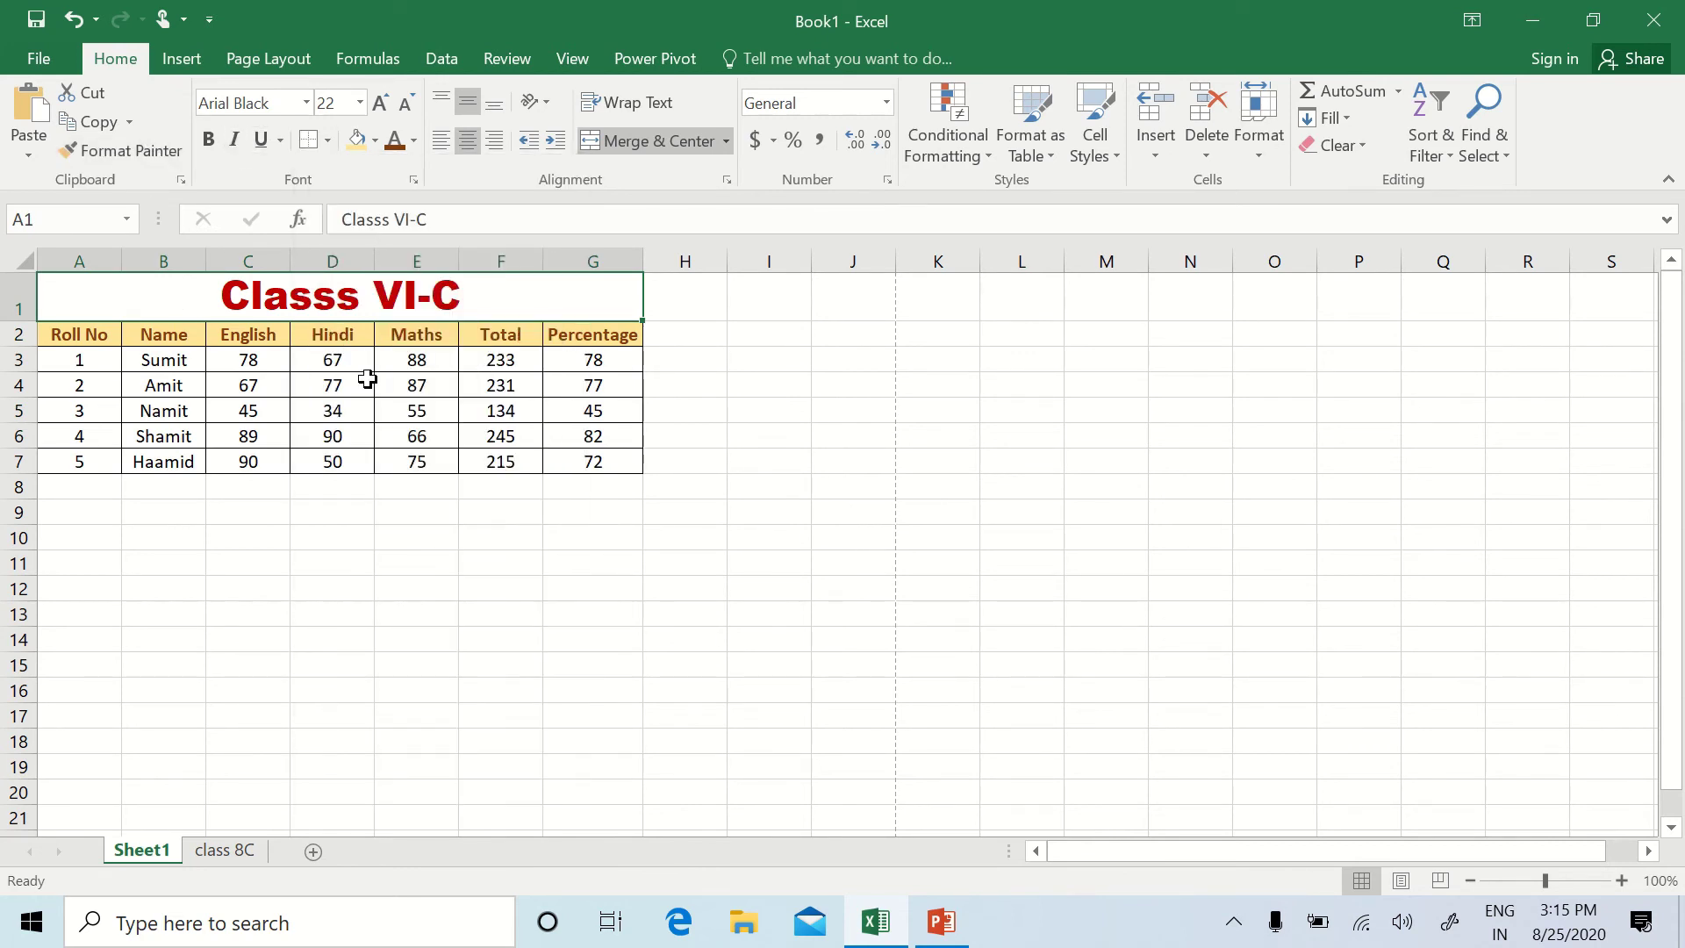
Step: Check the bordered marks table in the print preview
click(35, 58)
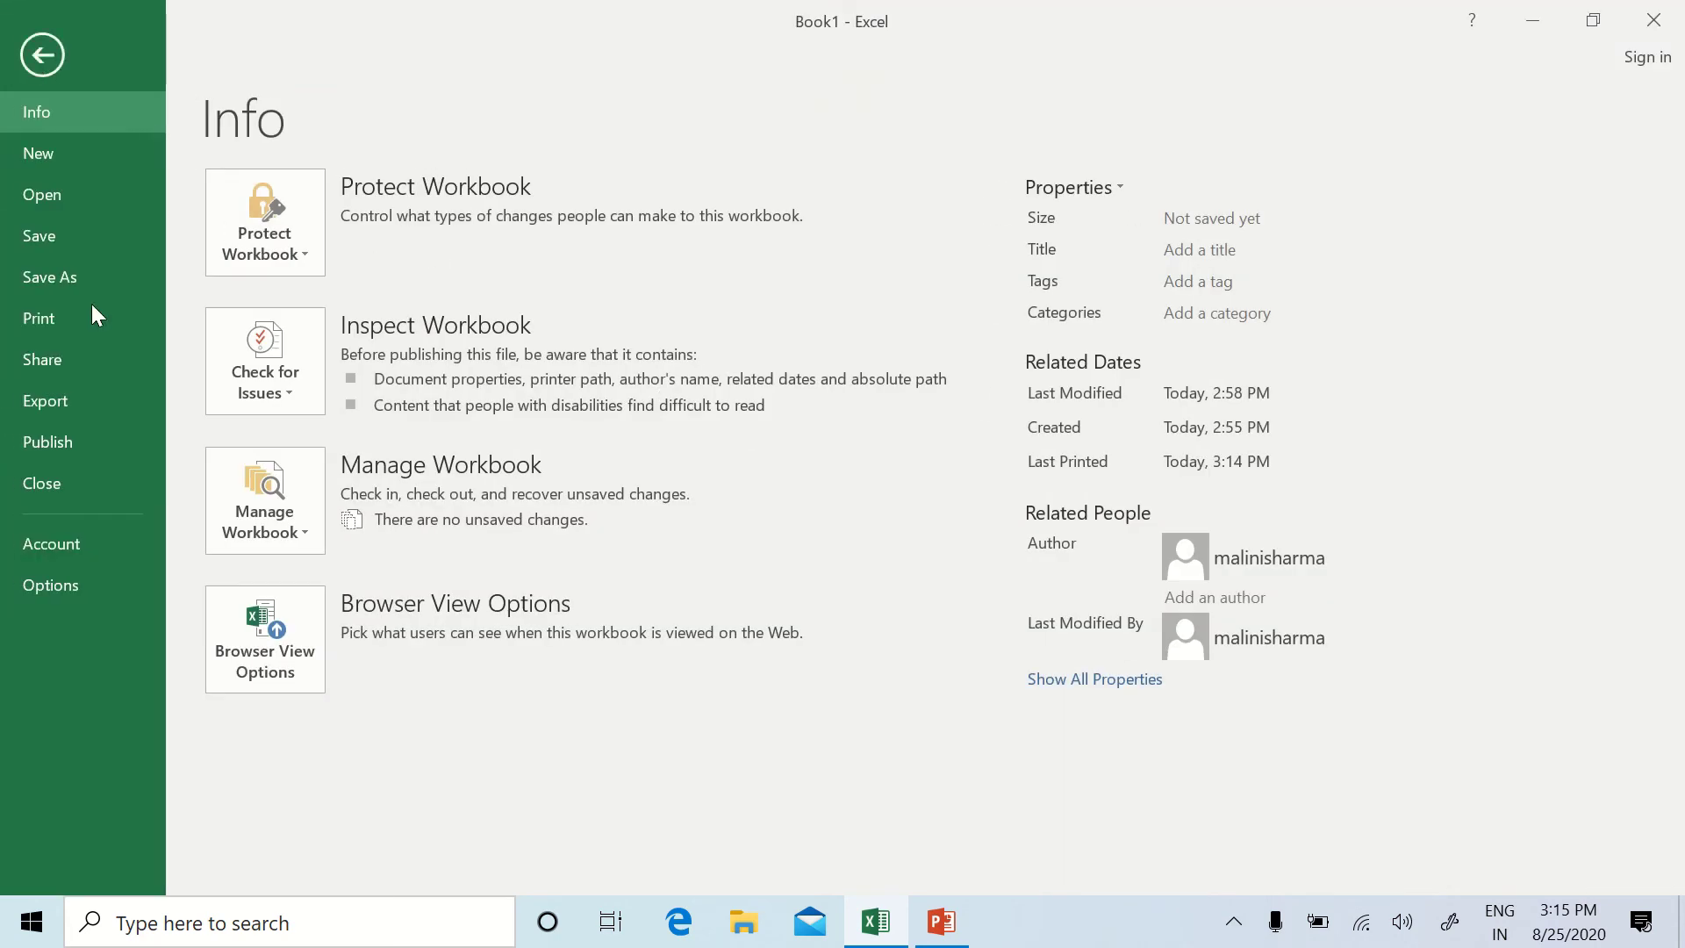
click(57, 318)
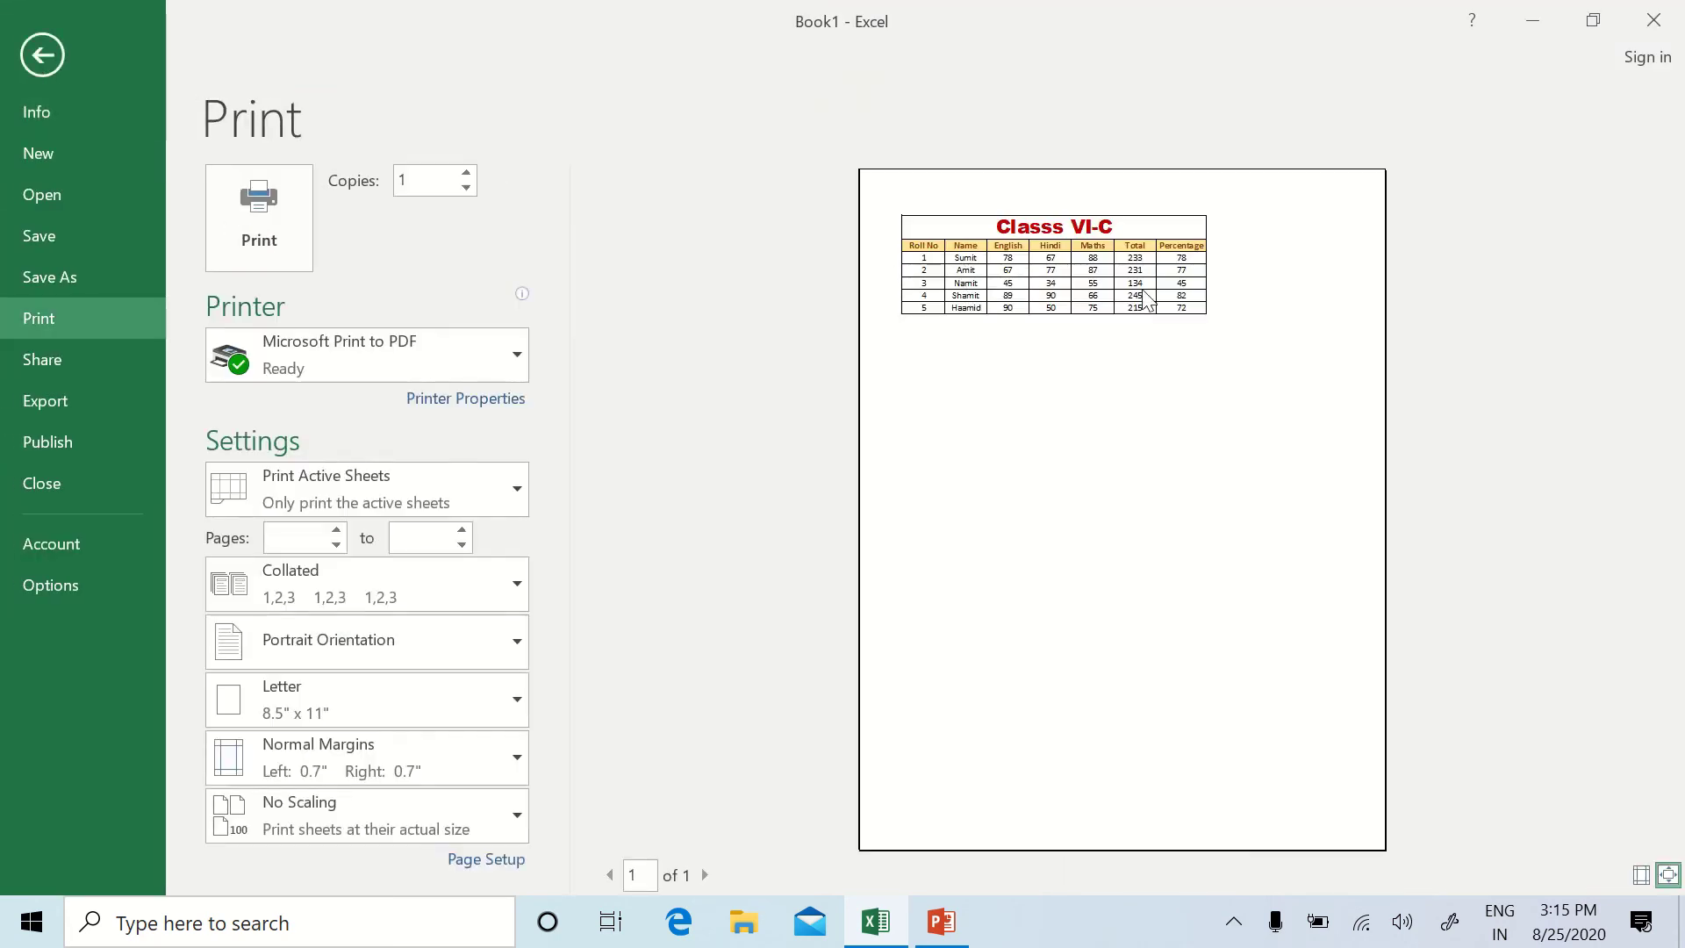
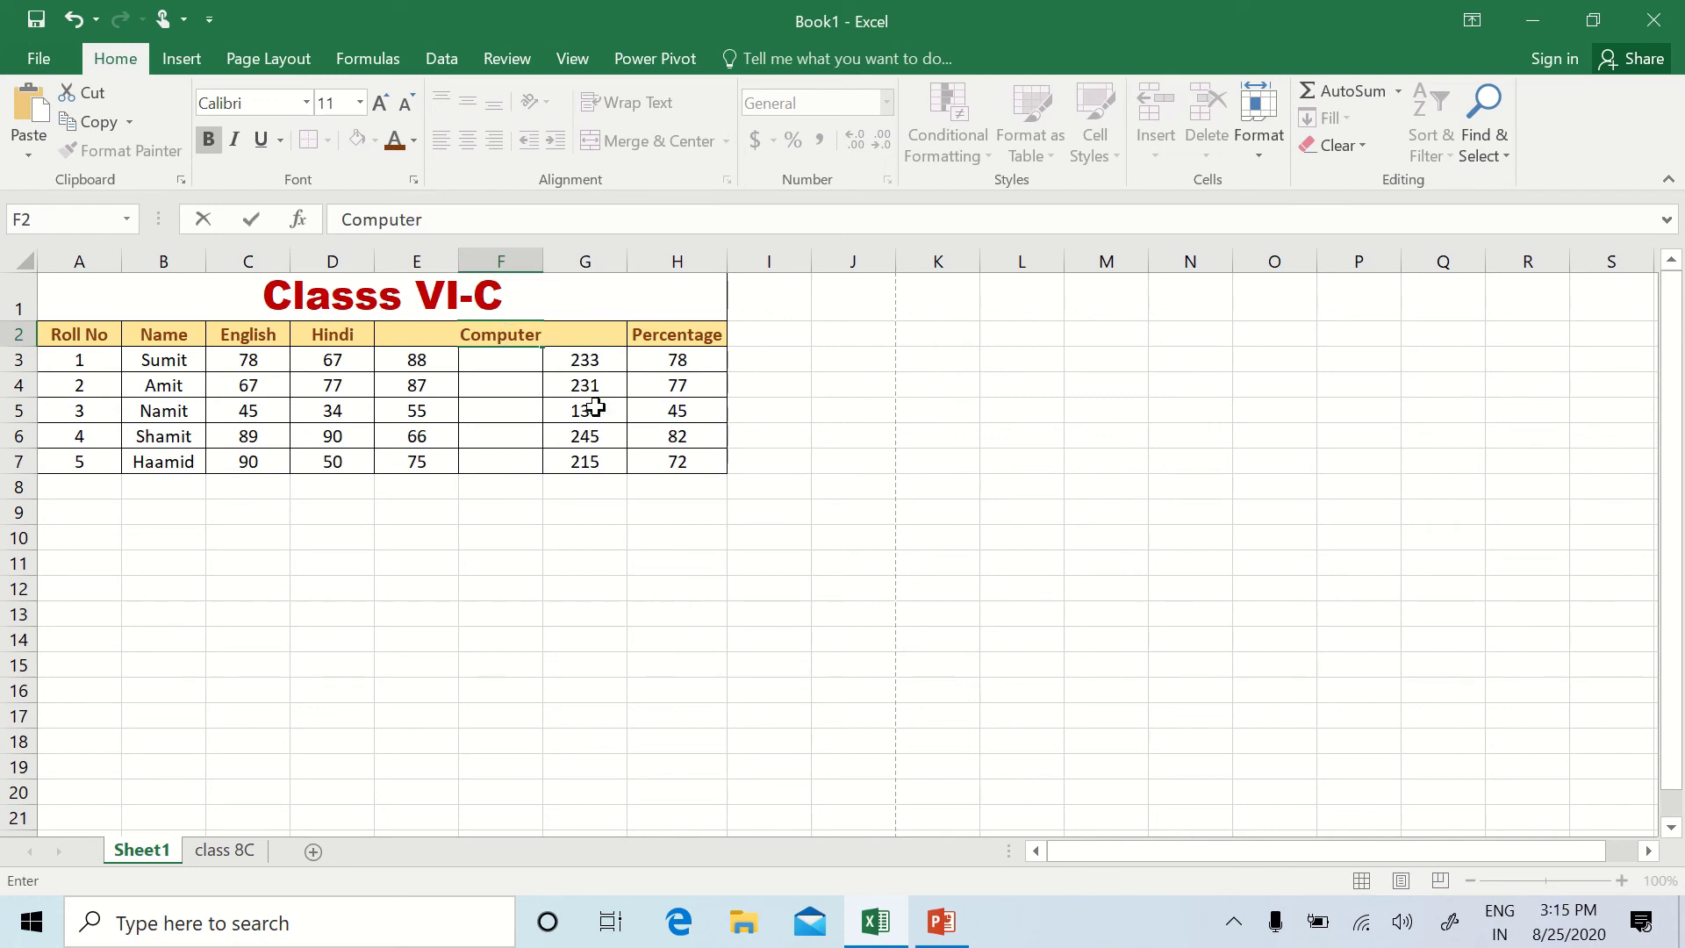
Step: Confirm the Computer header in F2 and enter the marks 78, 66, 56, 89 and 99 in F3:F7
click(896, 484)
click(489, 353)
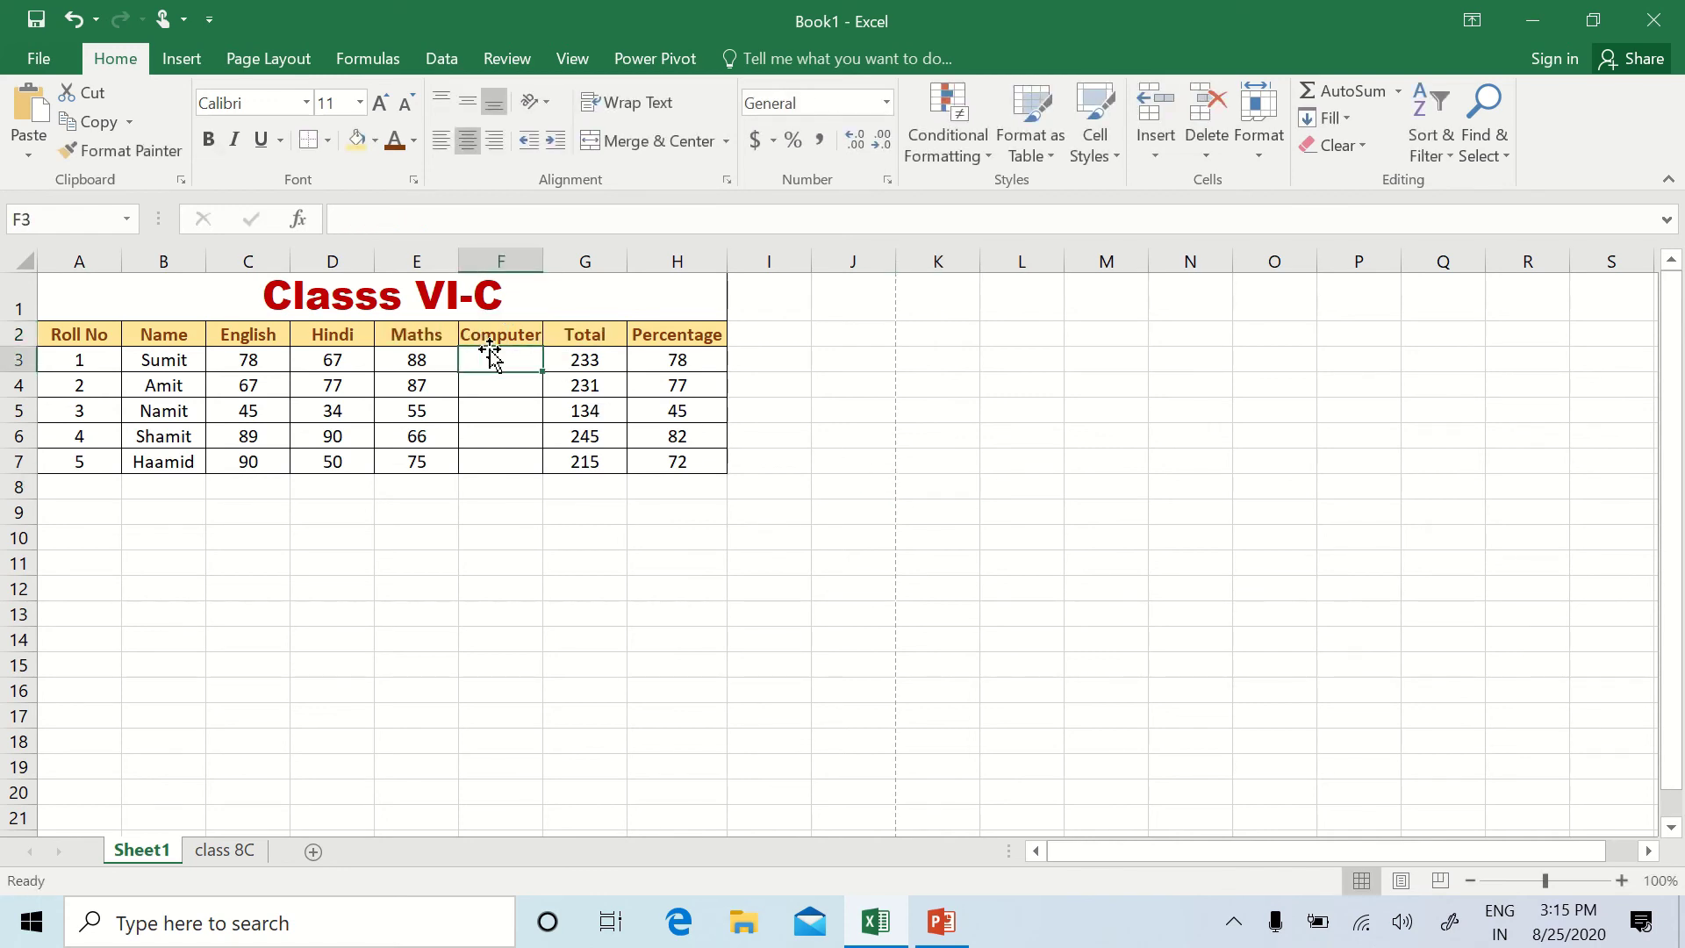
text(78)
key(Return)
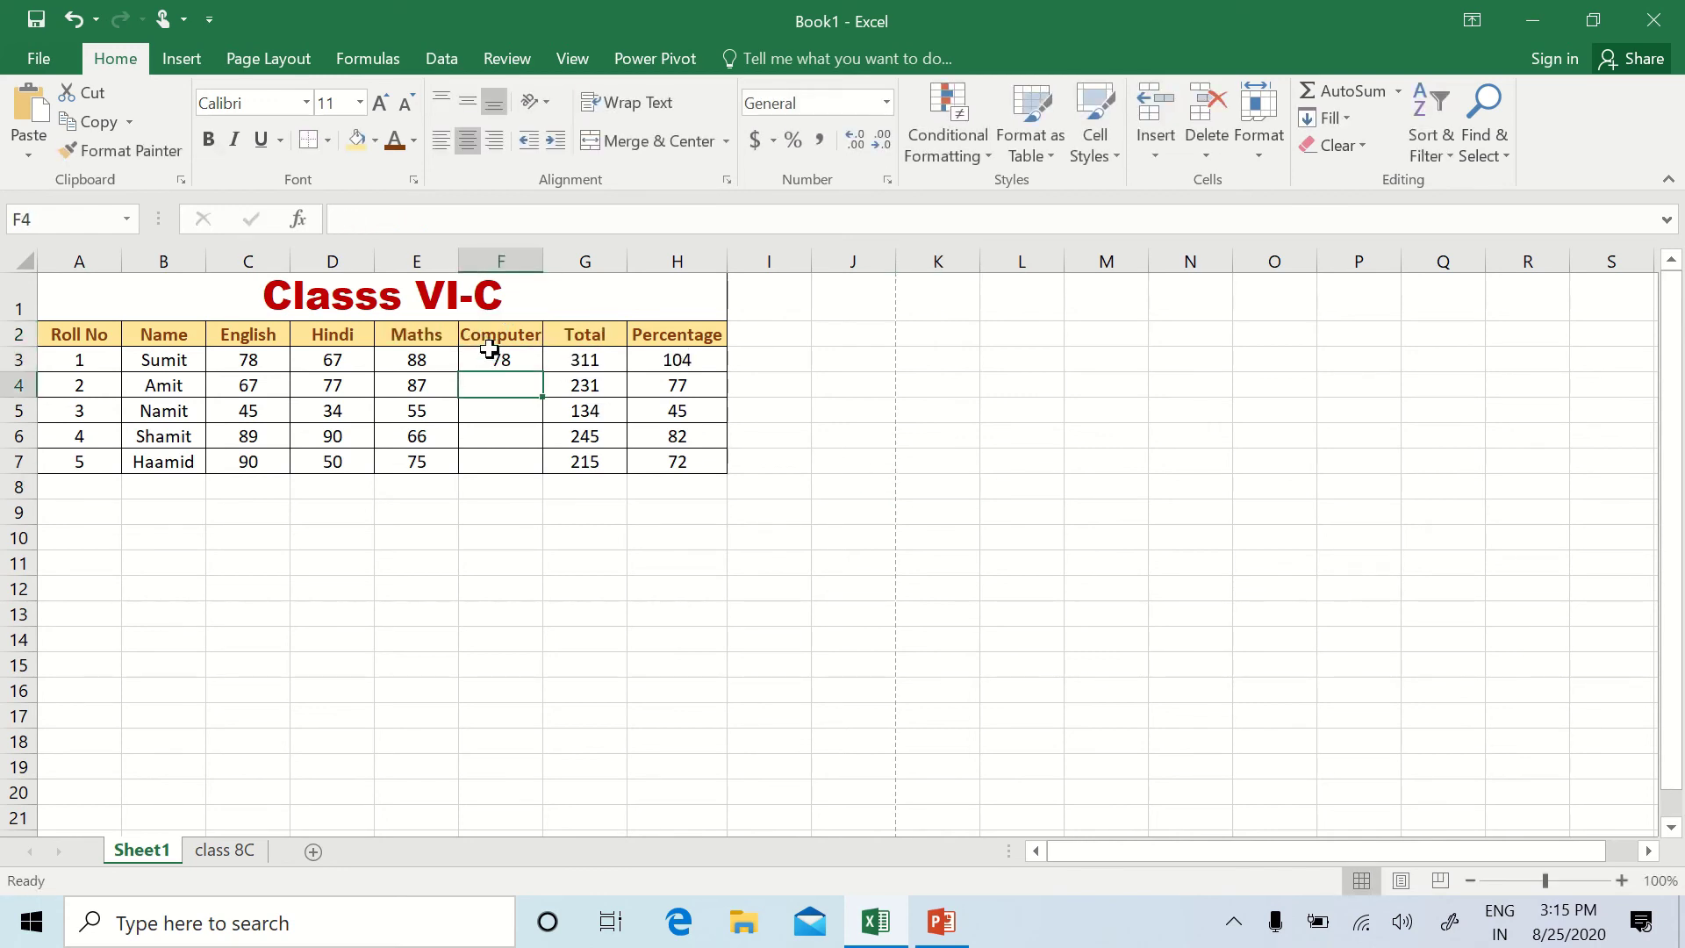
text(66)
key(Return)
text(56)
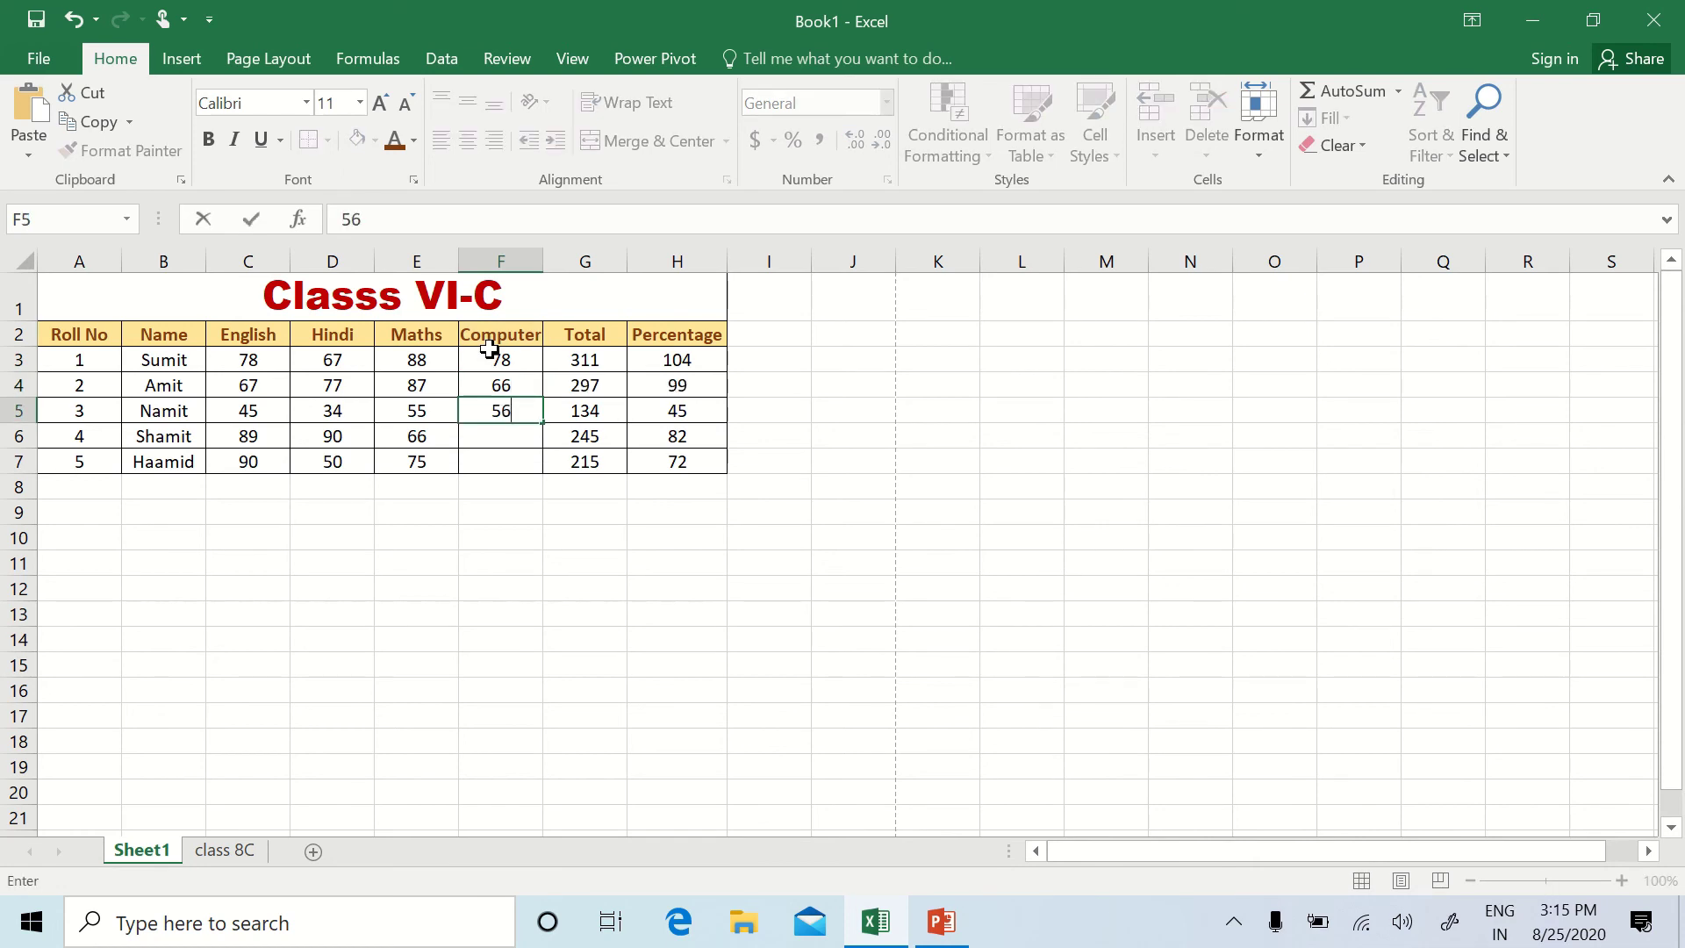
key(Return)
text(89)
key(Return)
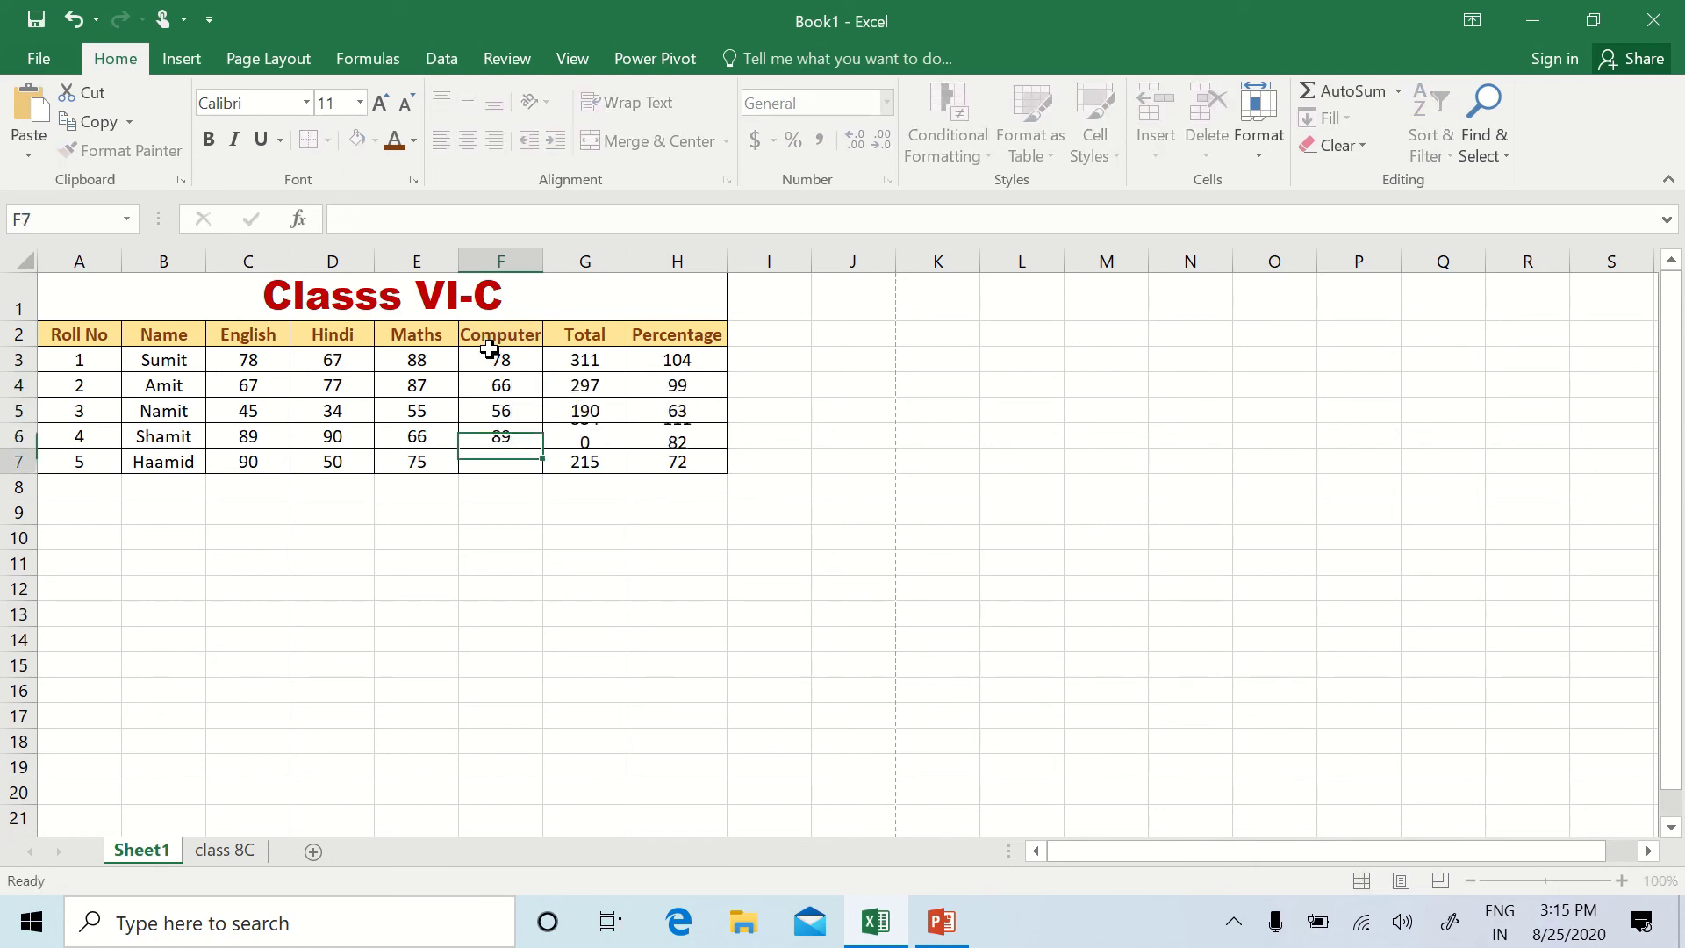
text(99)
click(784, 467)
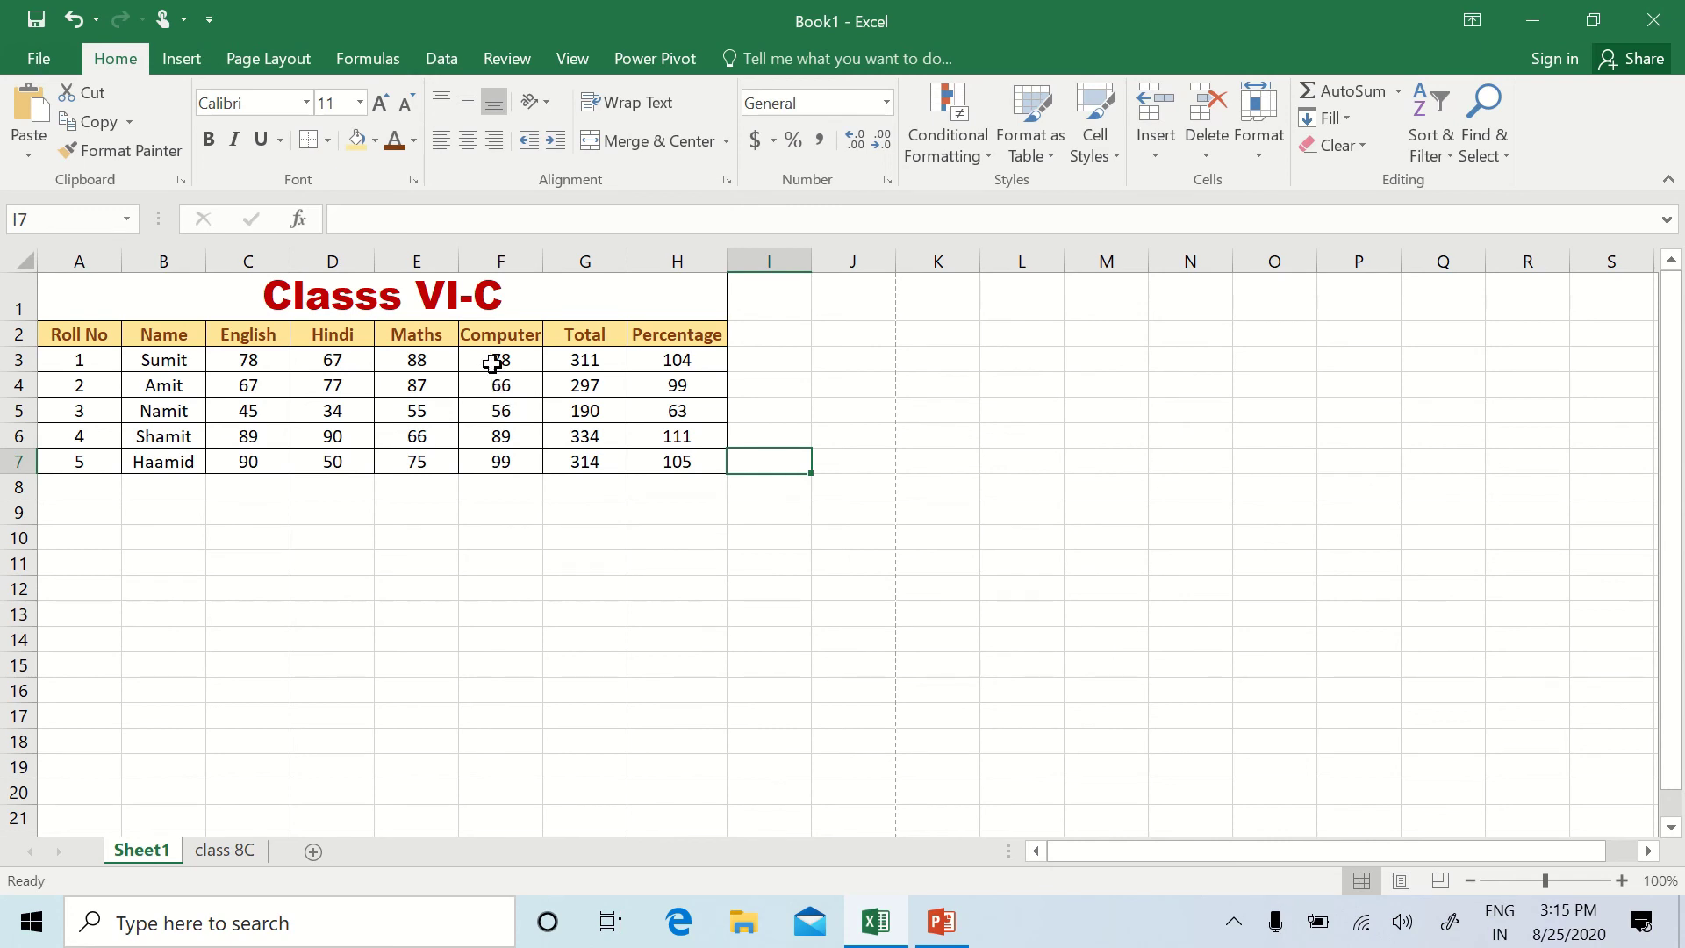
Step: Replace the SUM formula in the Total cell G3 with an addition of individual cells, starting from C3
click(597, 355)
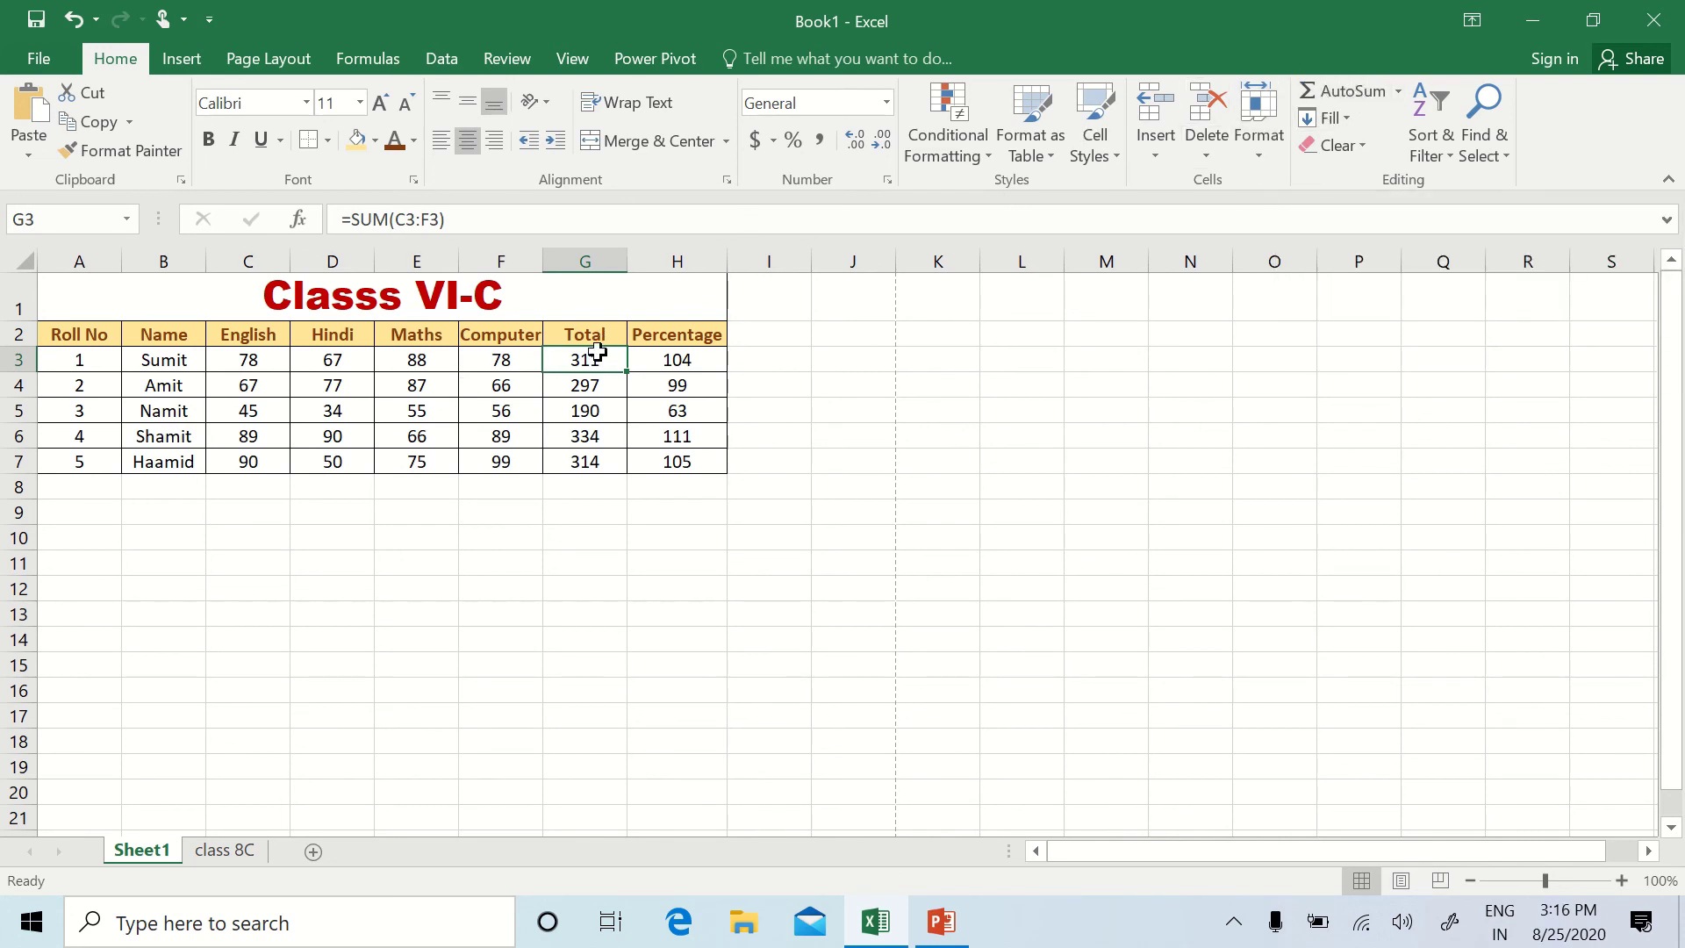
drag(459, 219, 303, 218)
key(BackSpace)
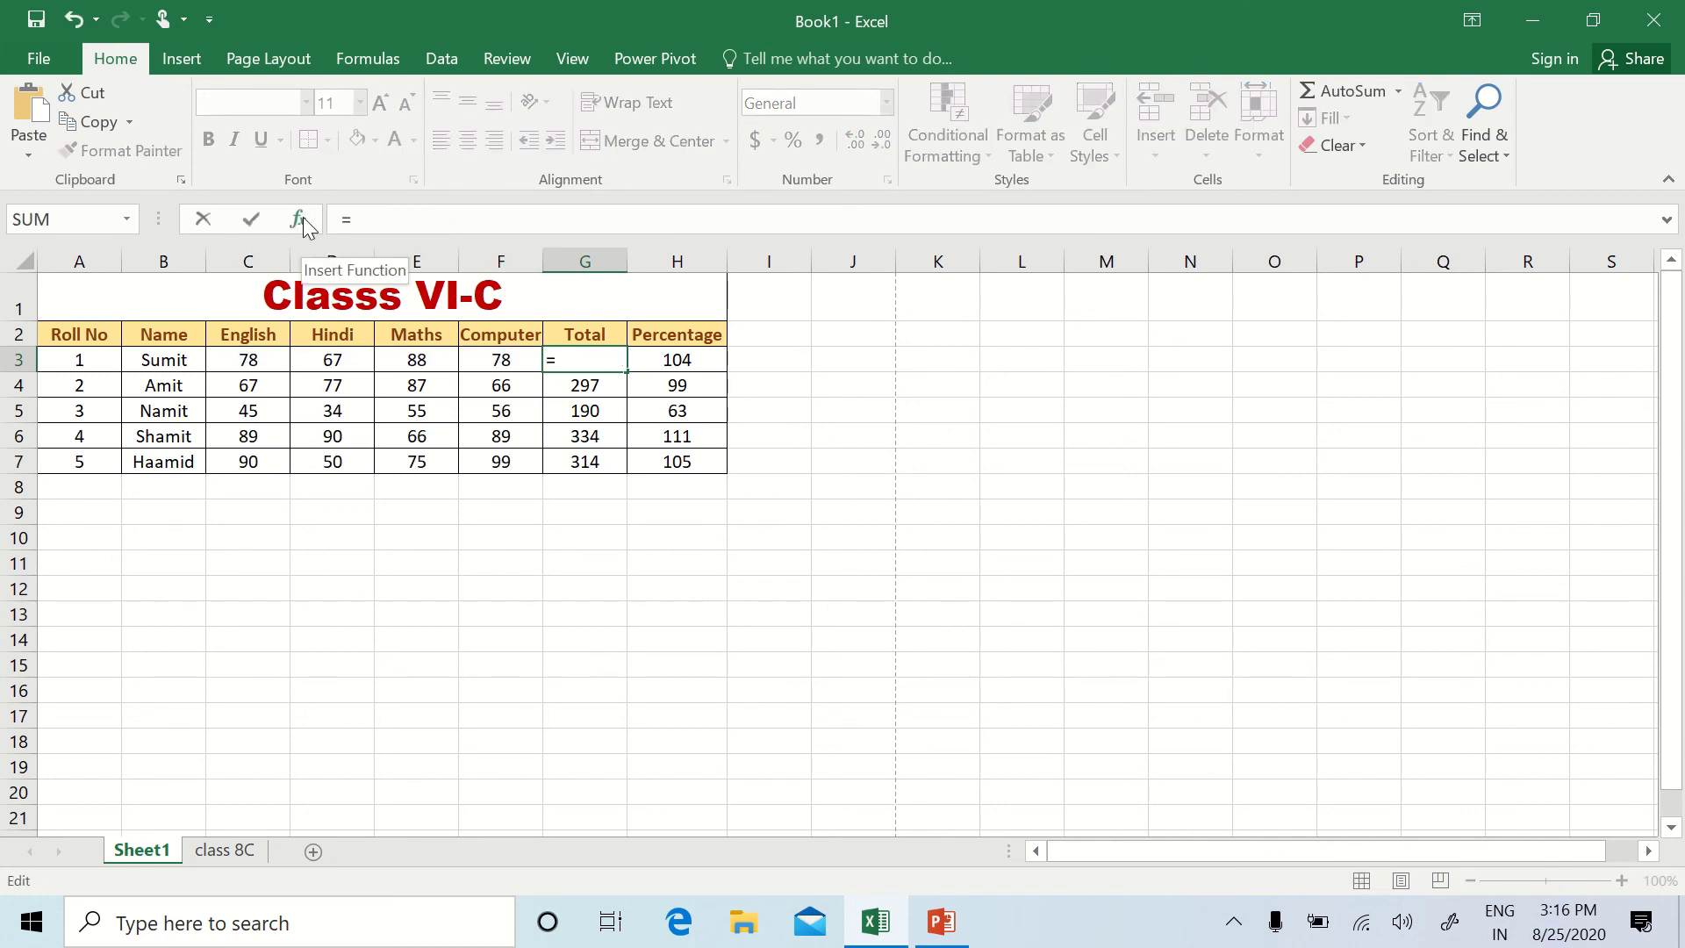
click(257, 367)
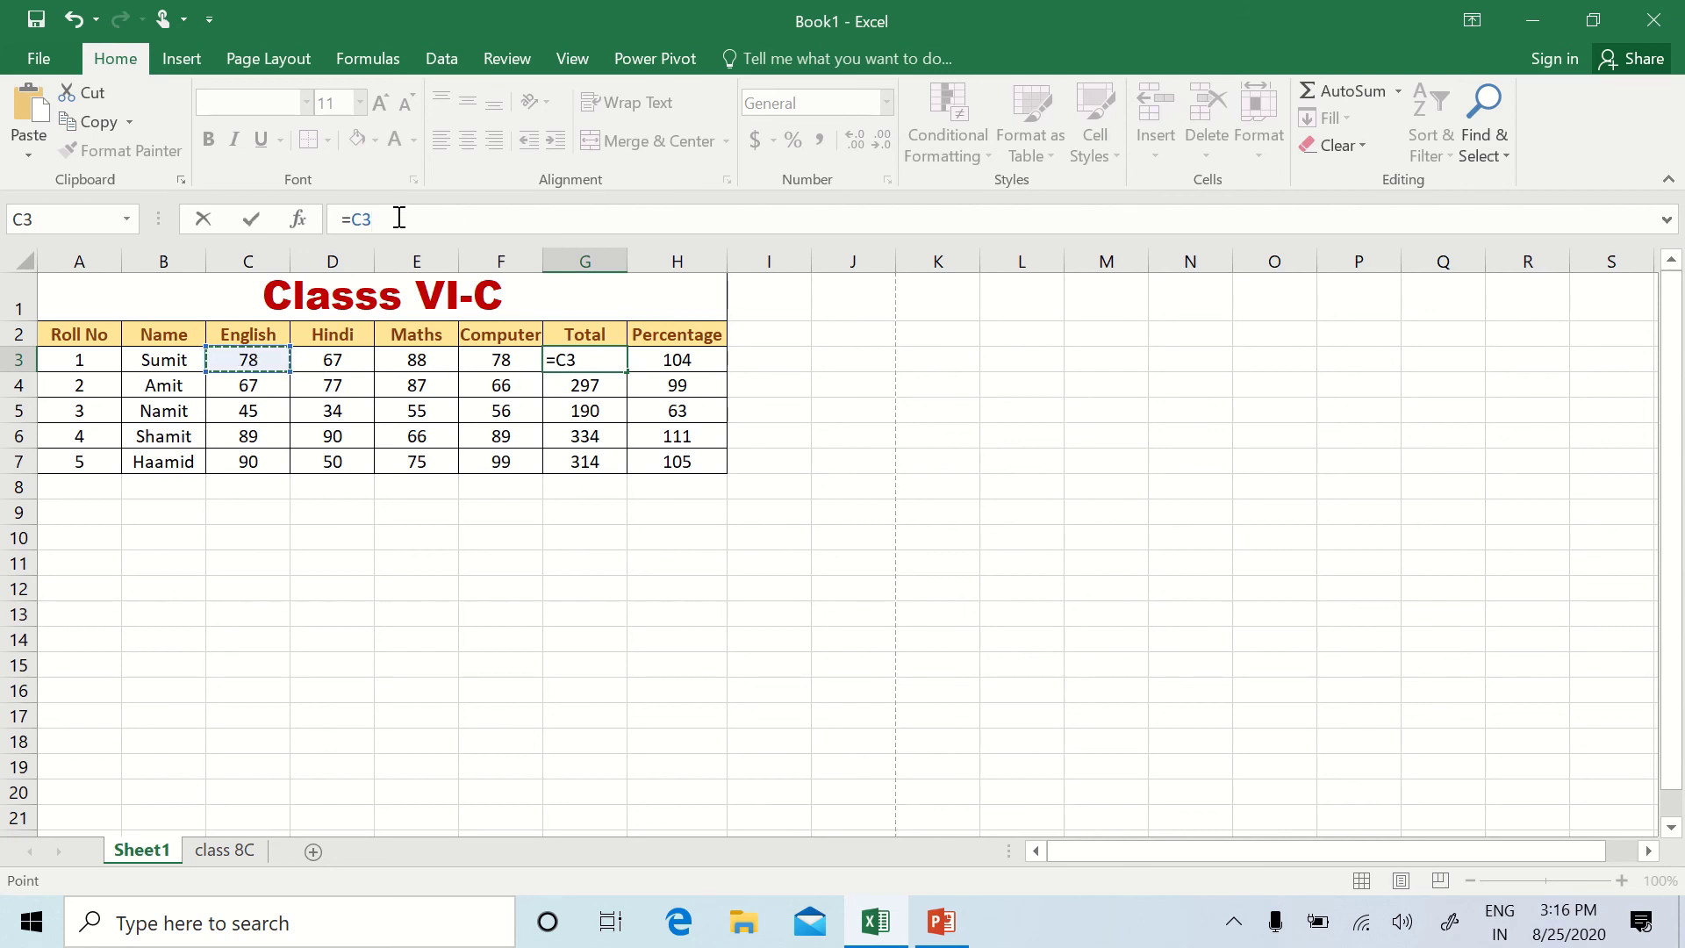
text(+)
click(346, 364)
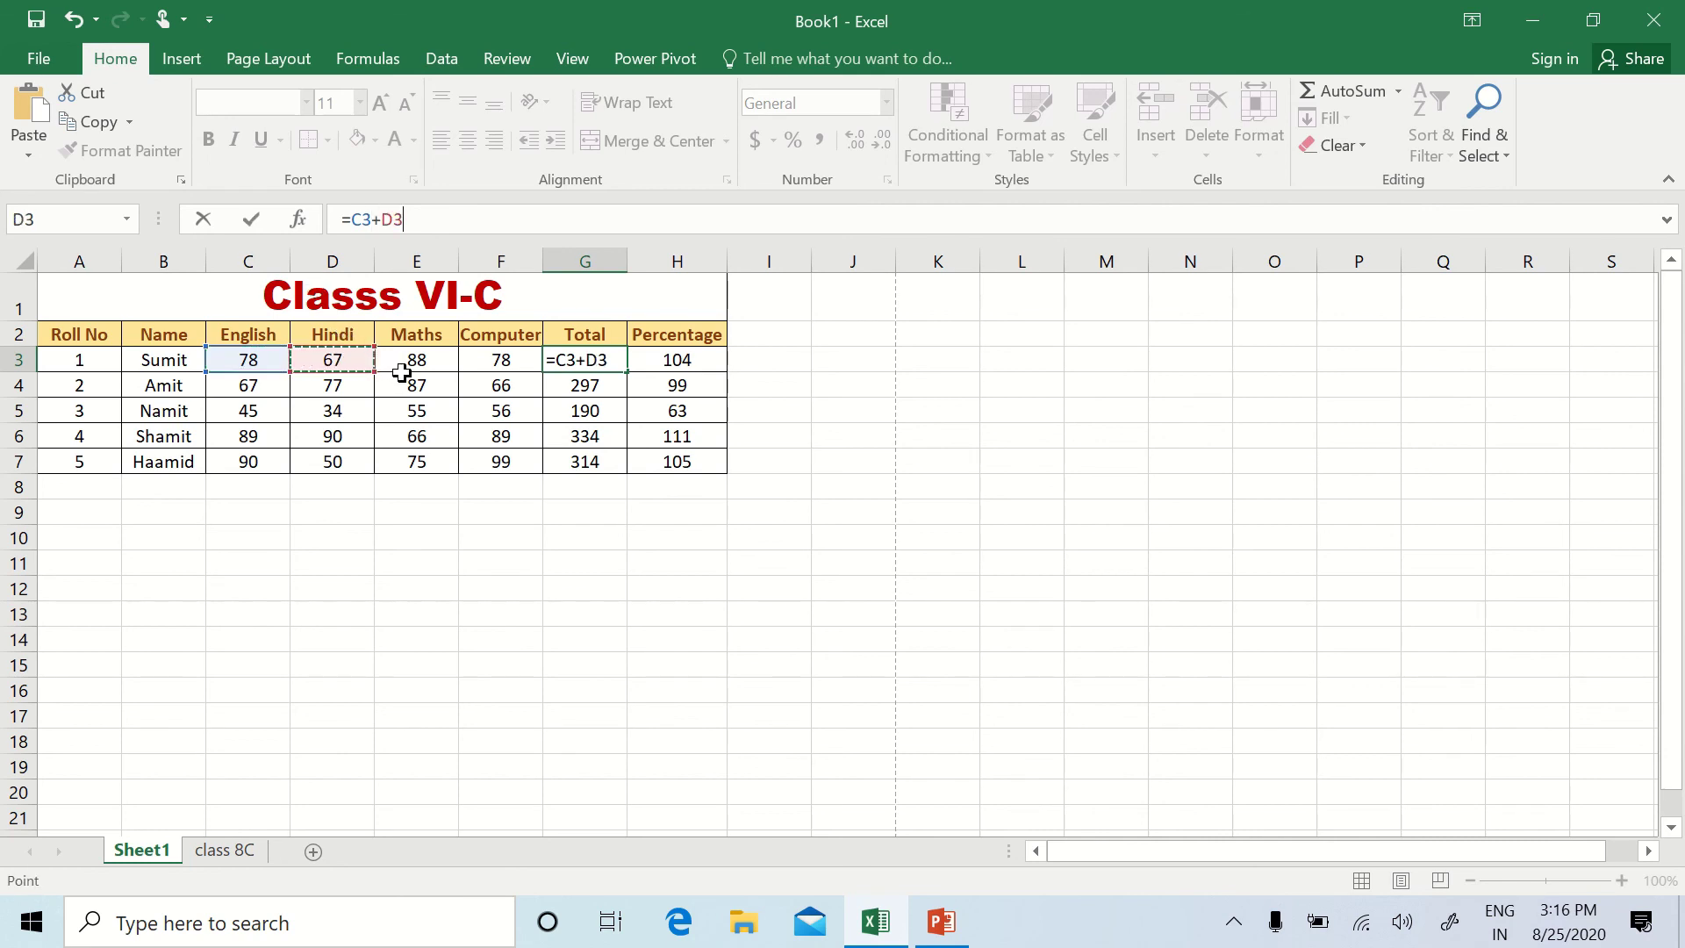
click(404, 379)
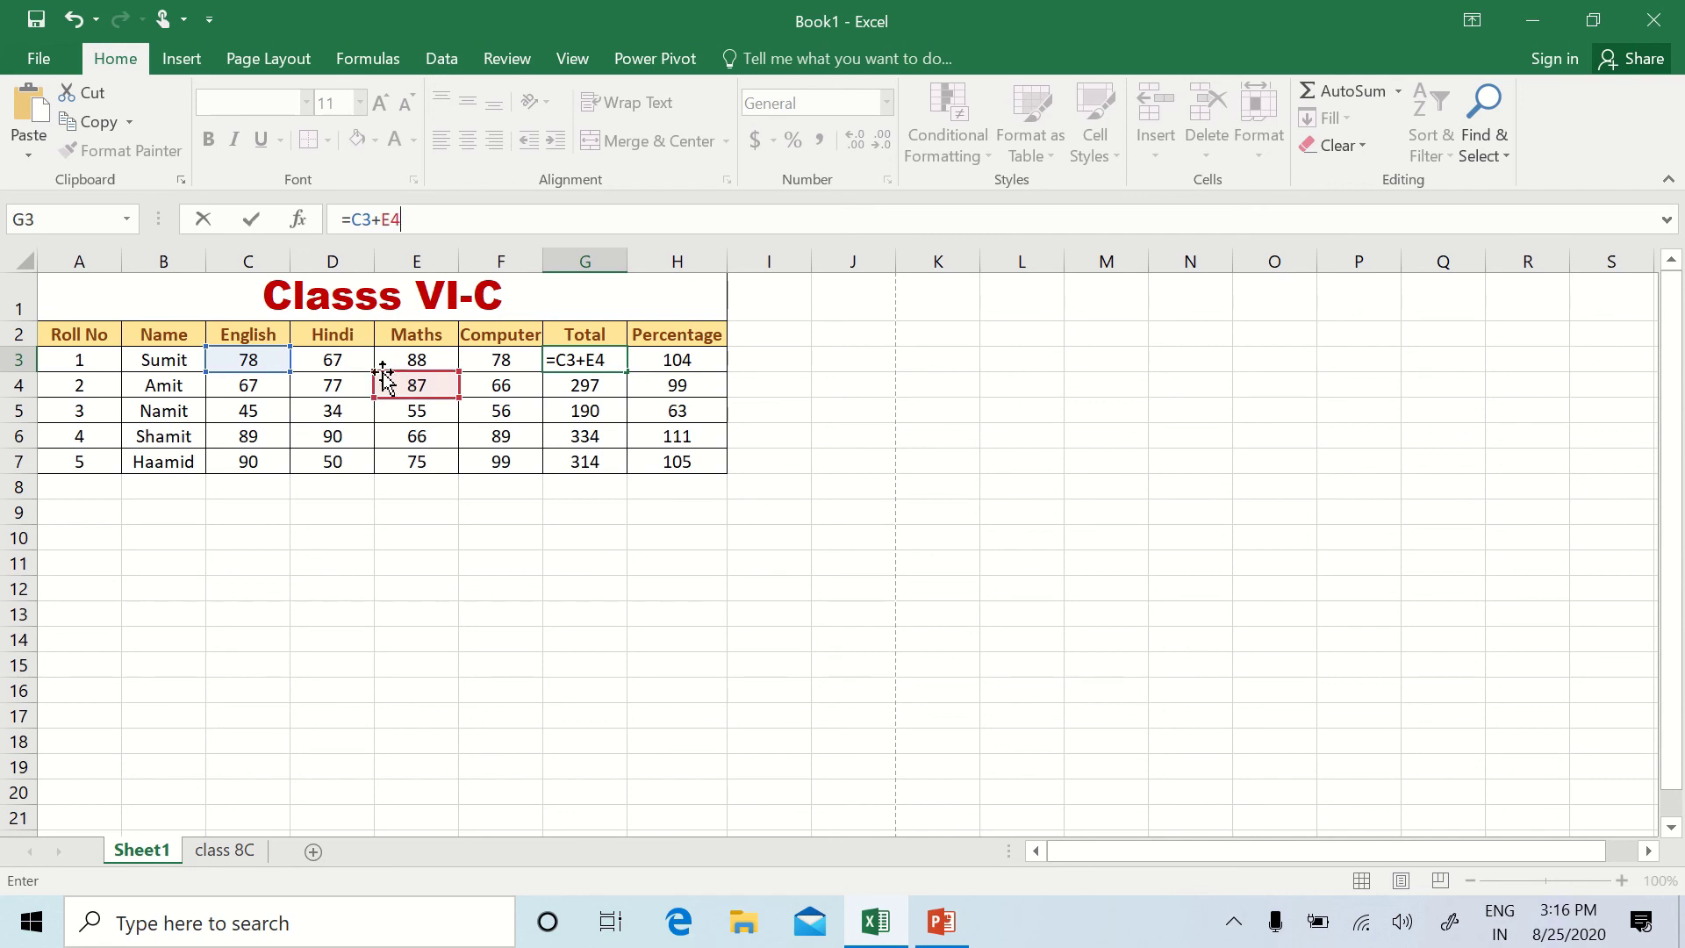
click(354, 360)
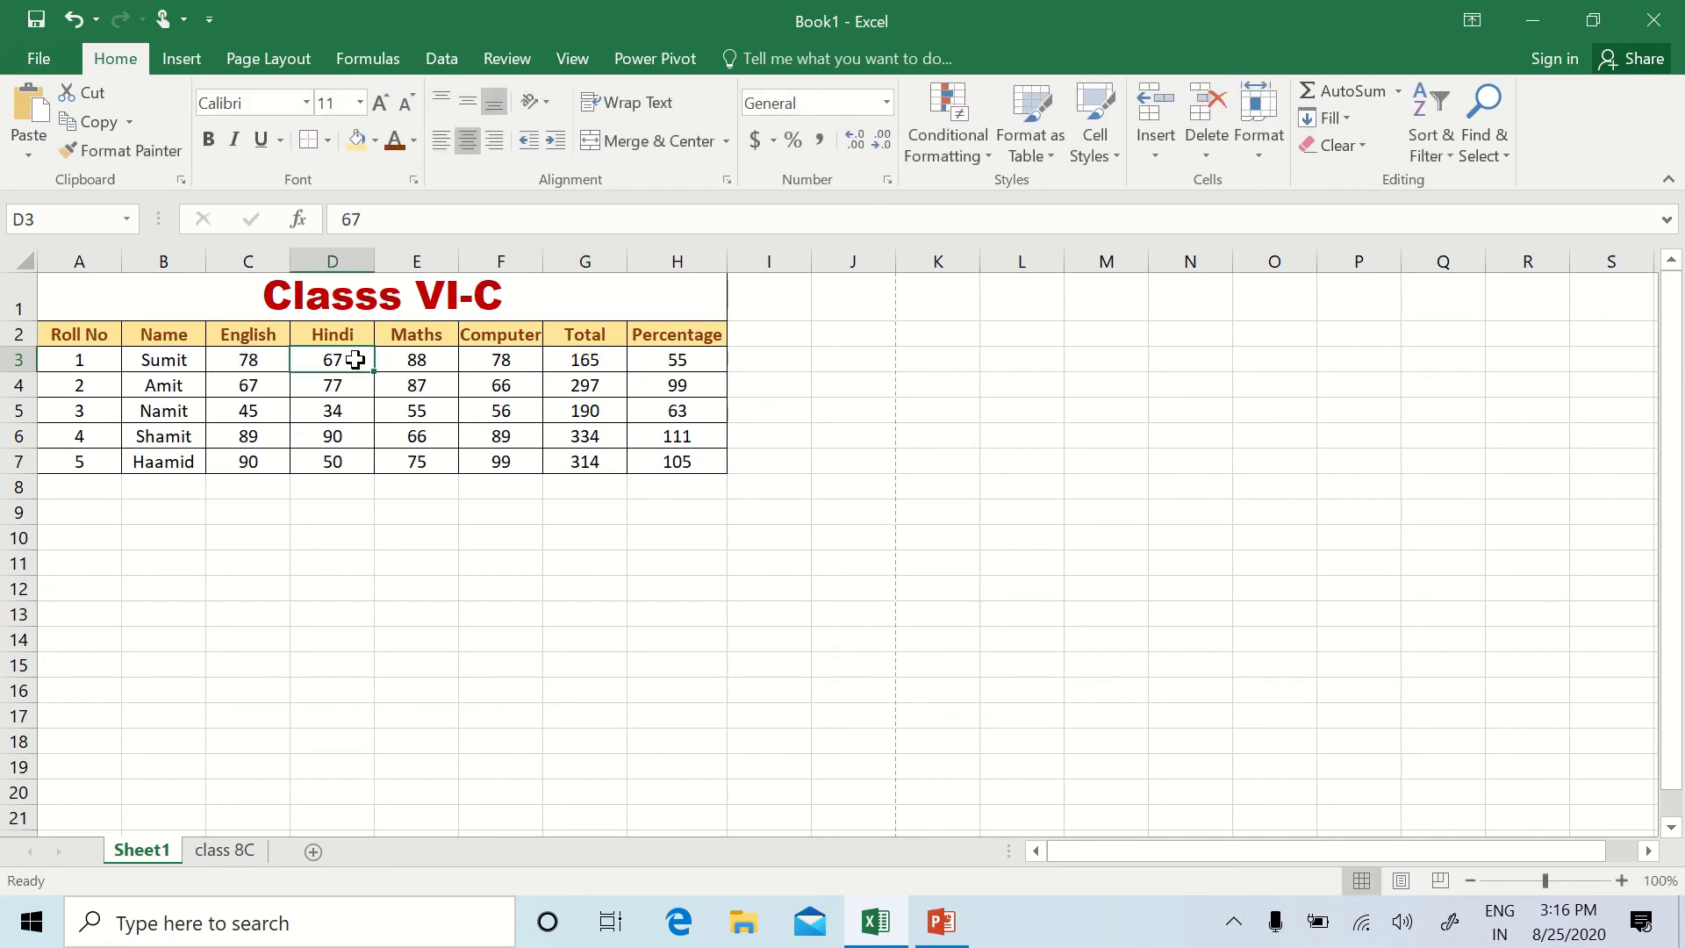
Step: Correct the Total formula in G3 to =C3+D3+E3
click(581, 359)
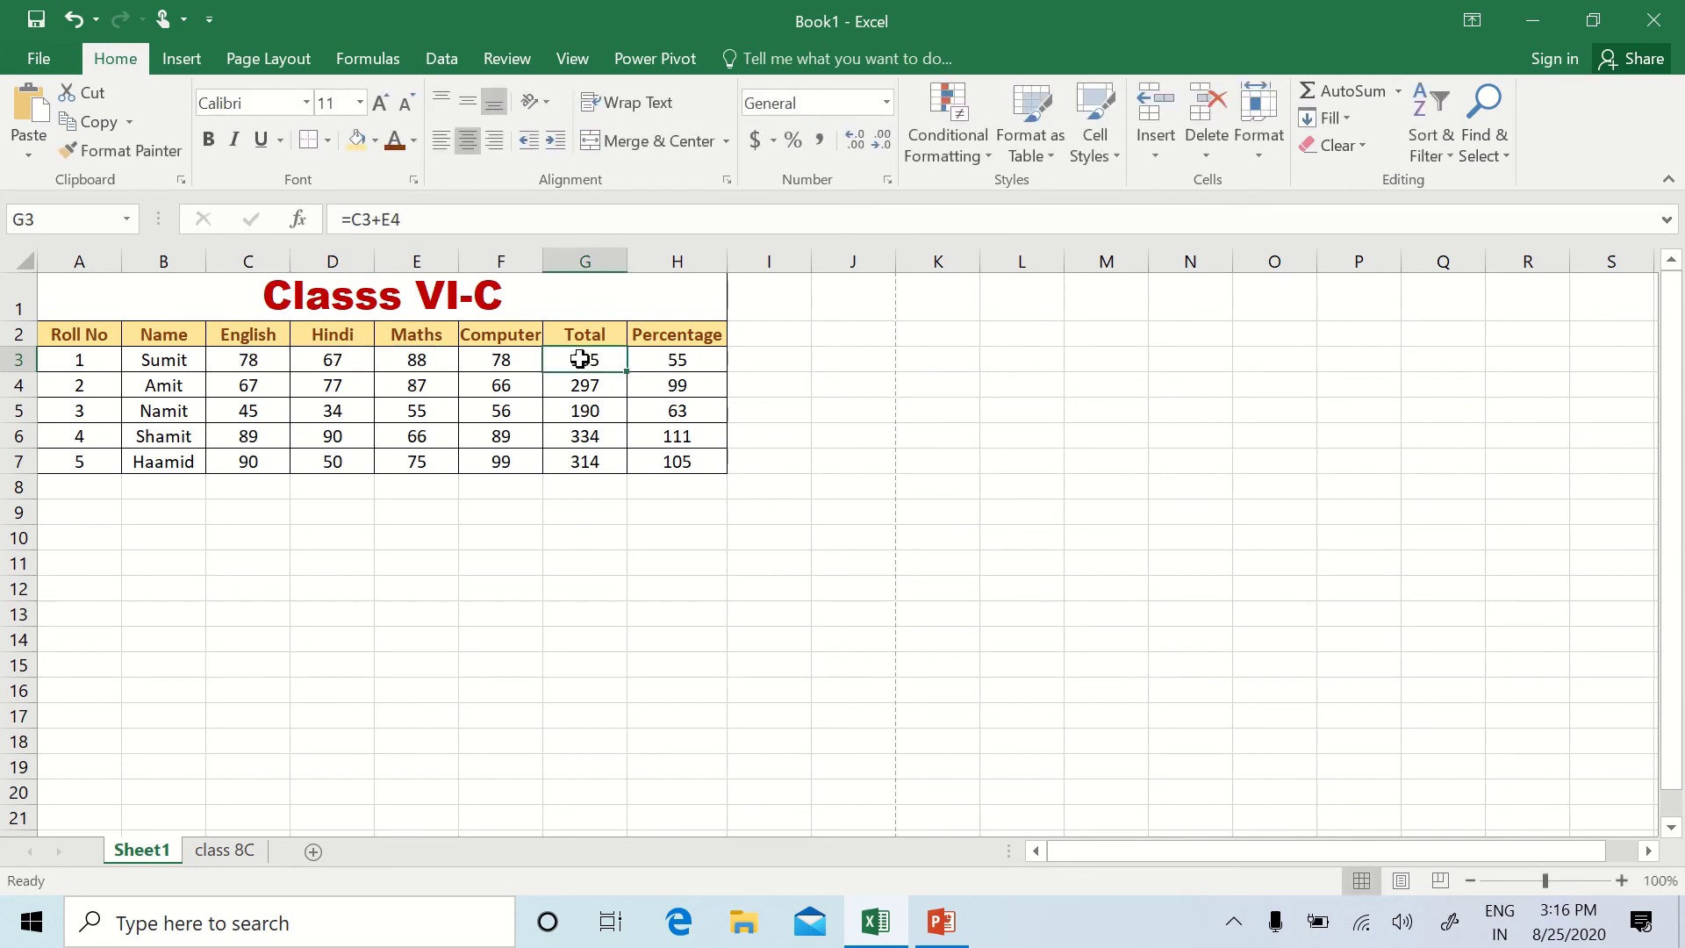
click(420, 212)
key(BackSpace)
key(BackSpace)
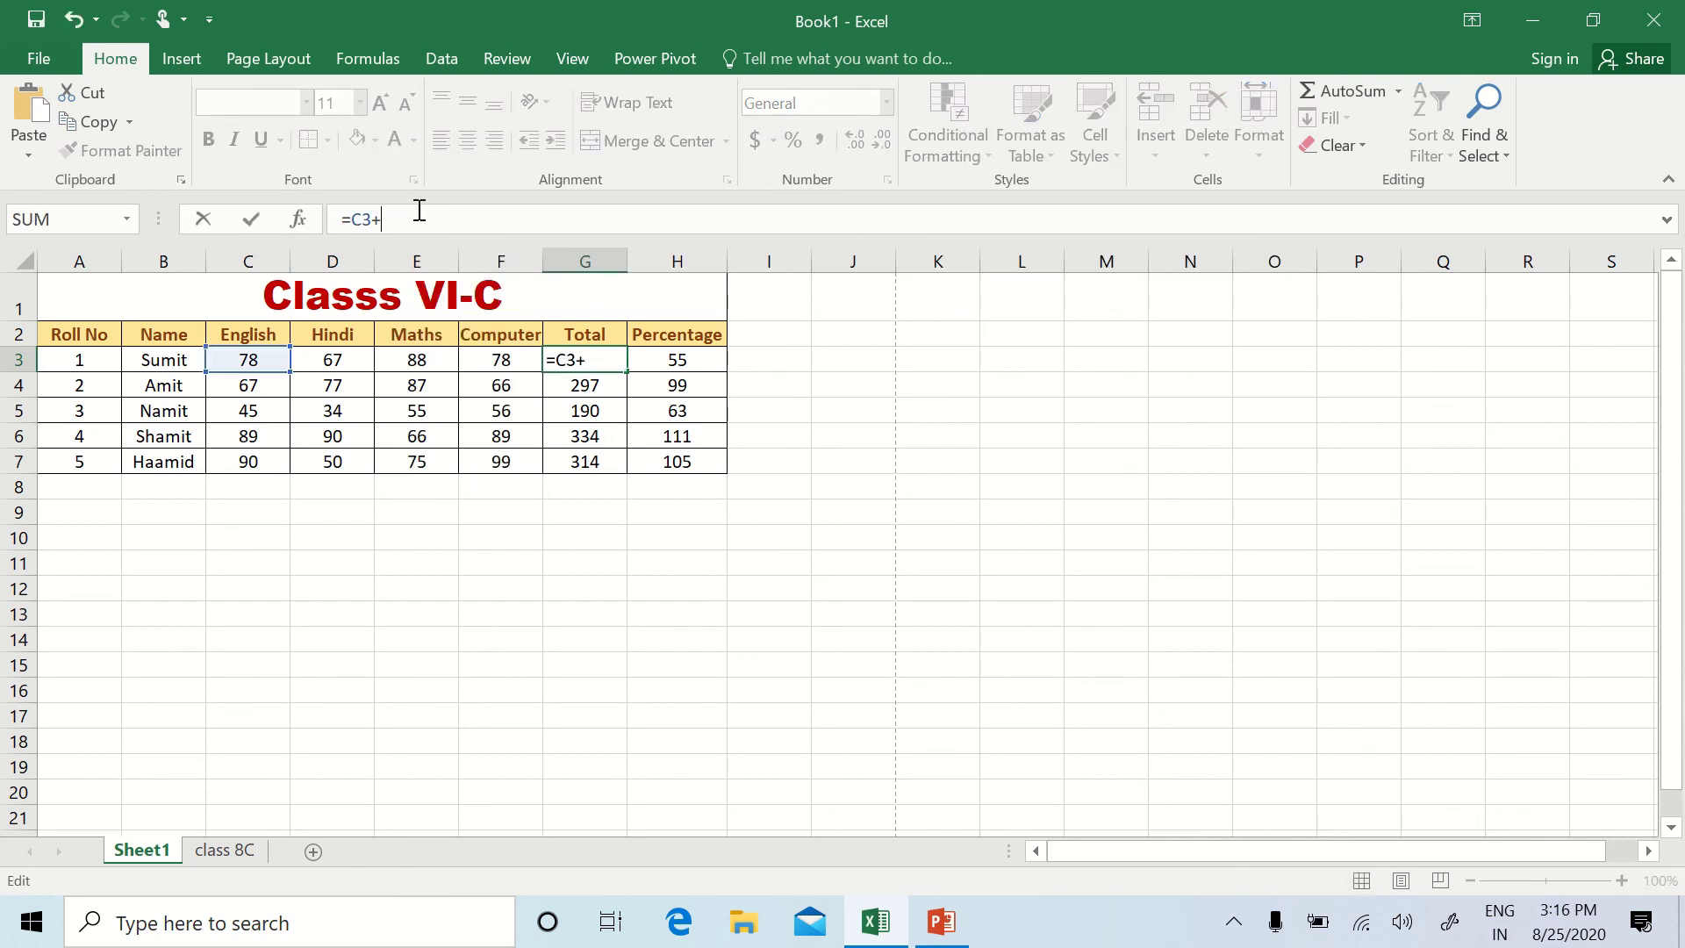
text(d3)
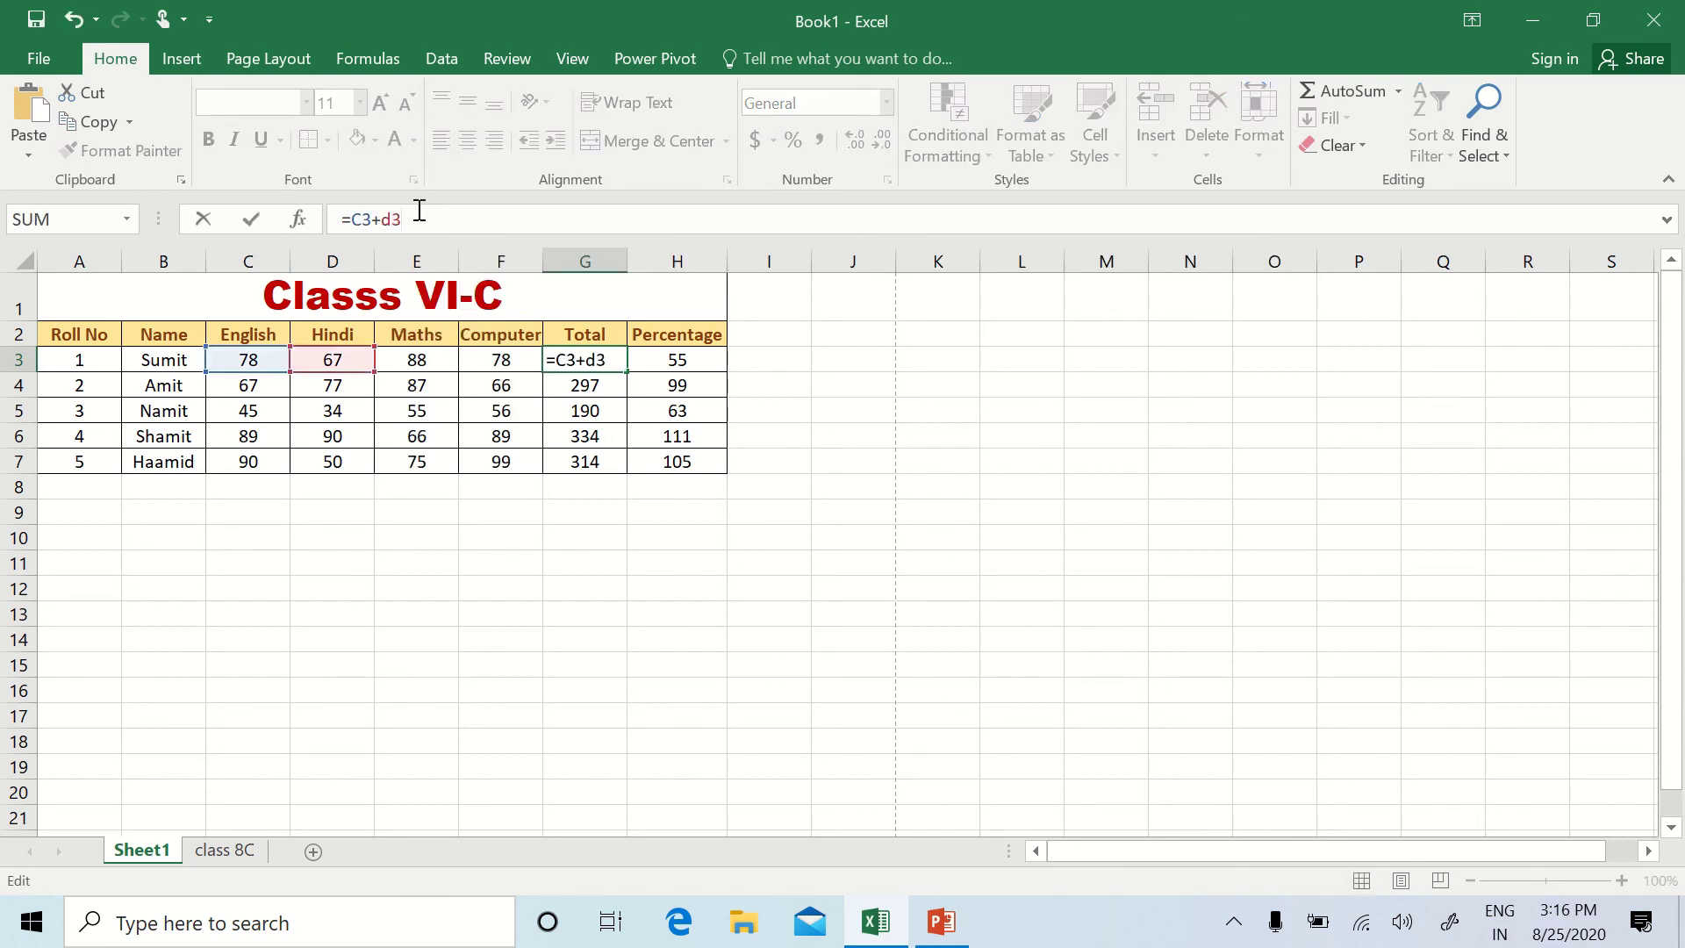
text(+e3)
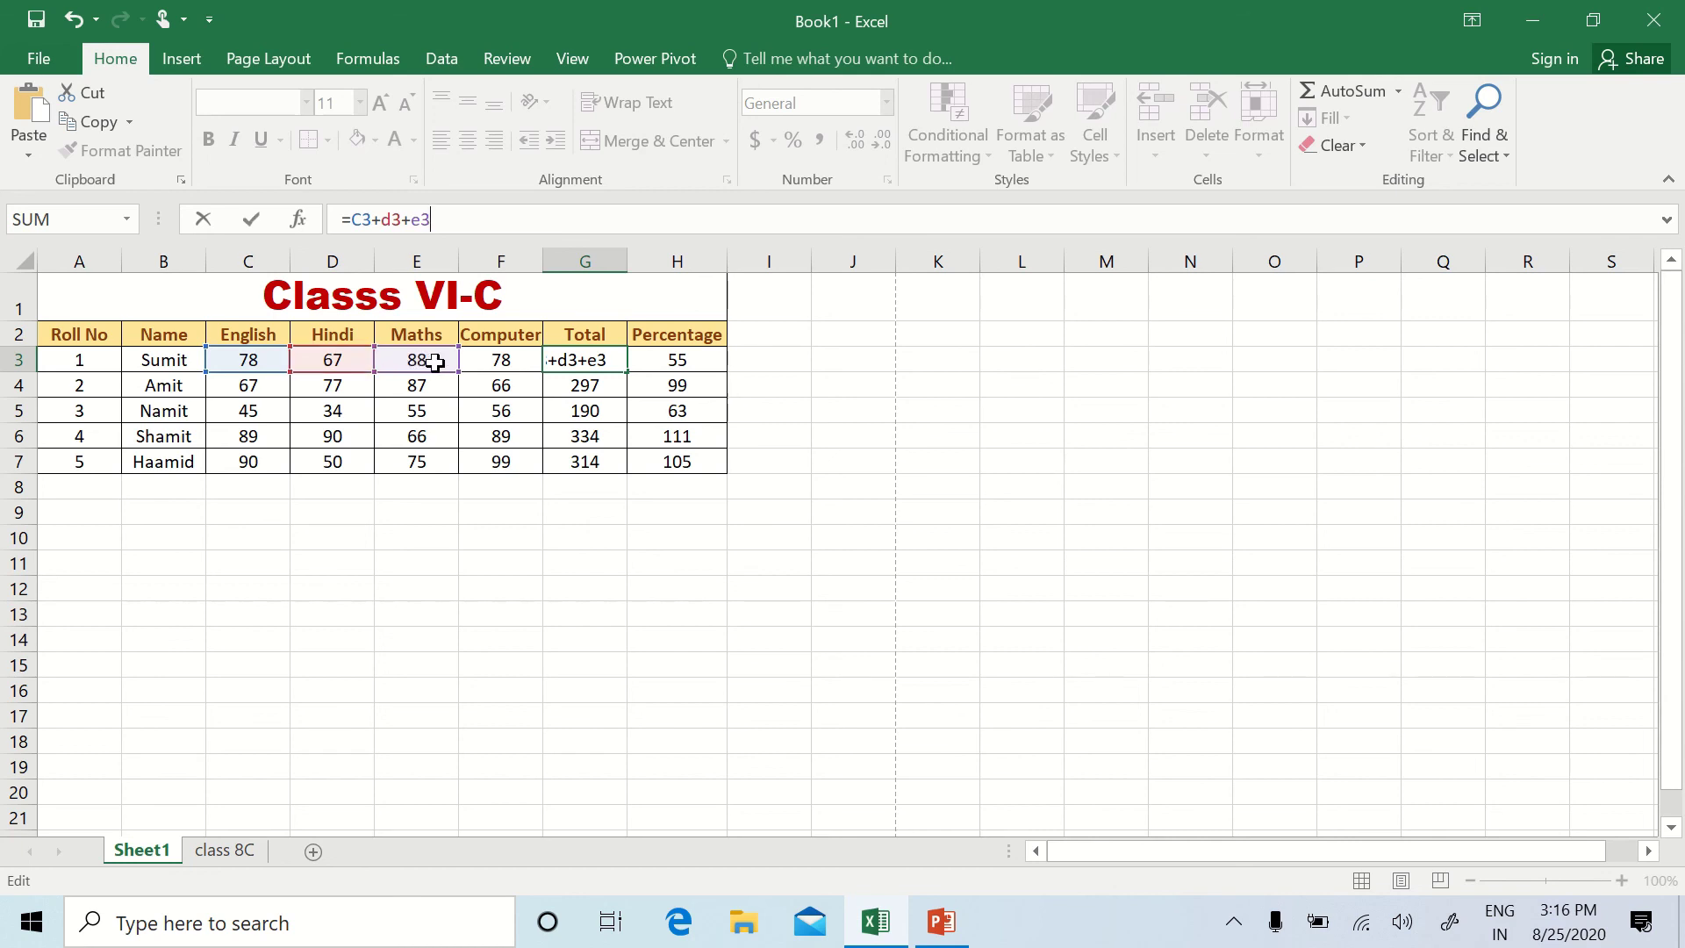
key(Return)
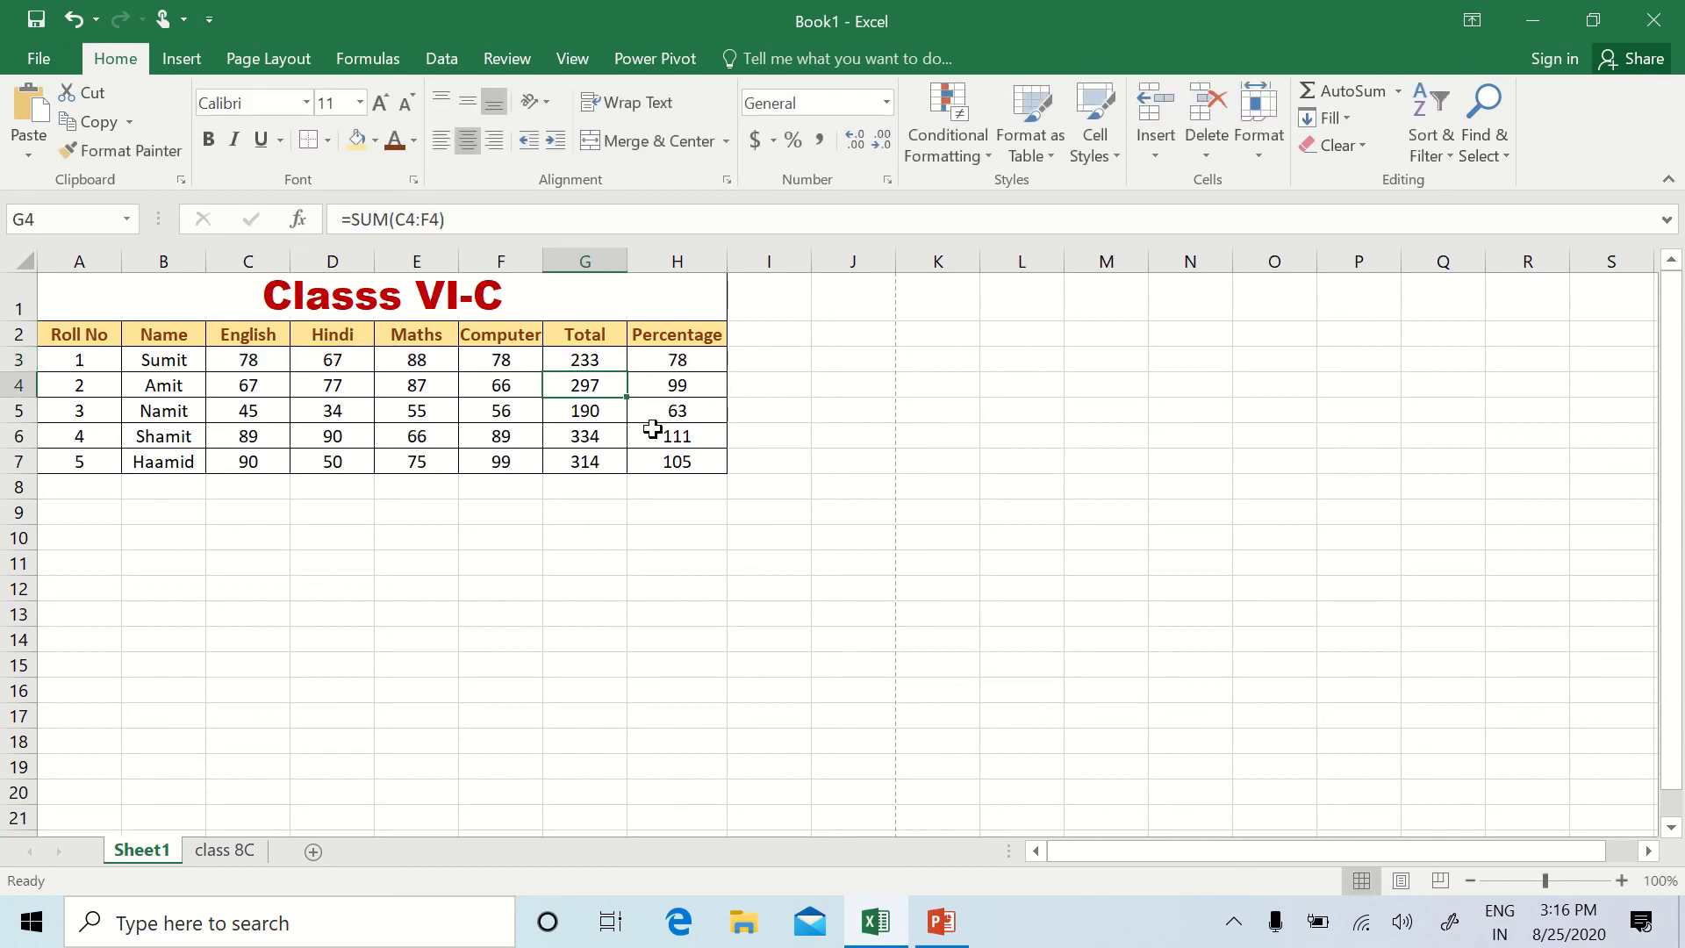
Step: Fill the Total formula from G3 down to G7 and deselect the range
click(589, 360)
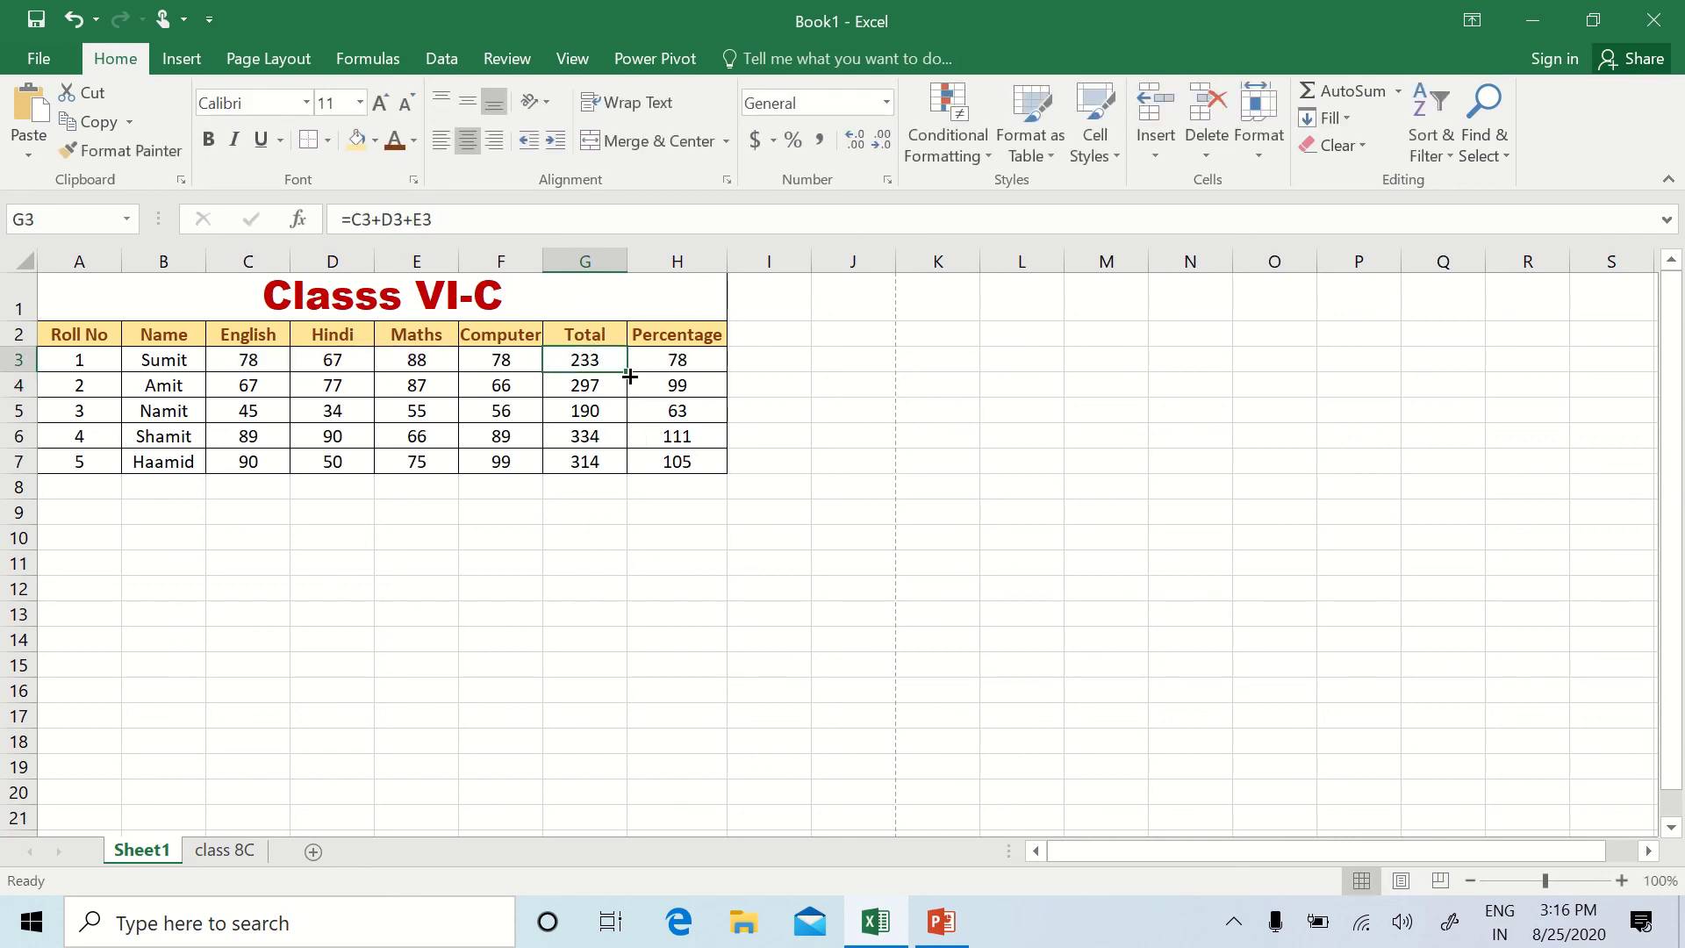
drag(630, 375, 628, 465)
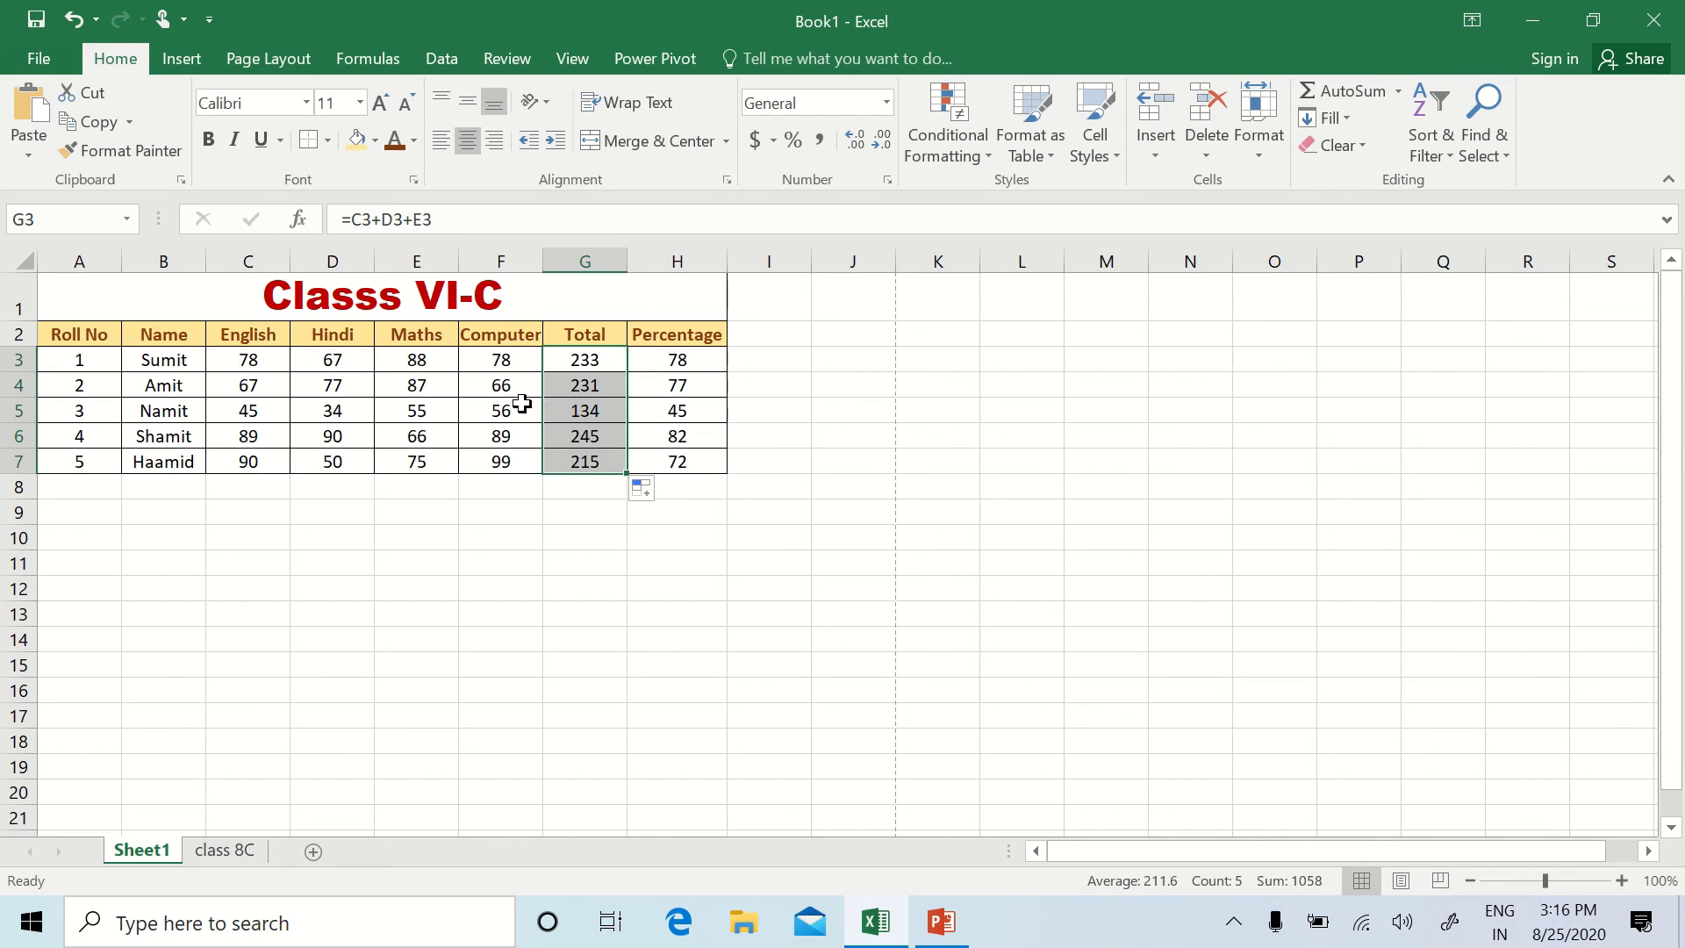
click(539, 589)
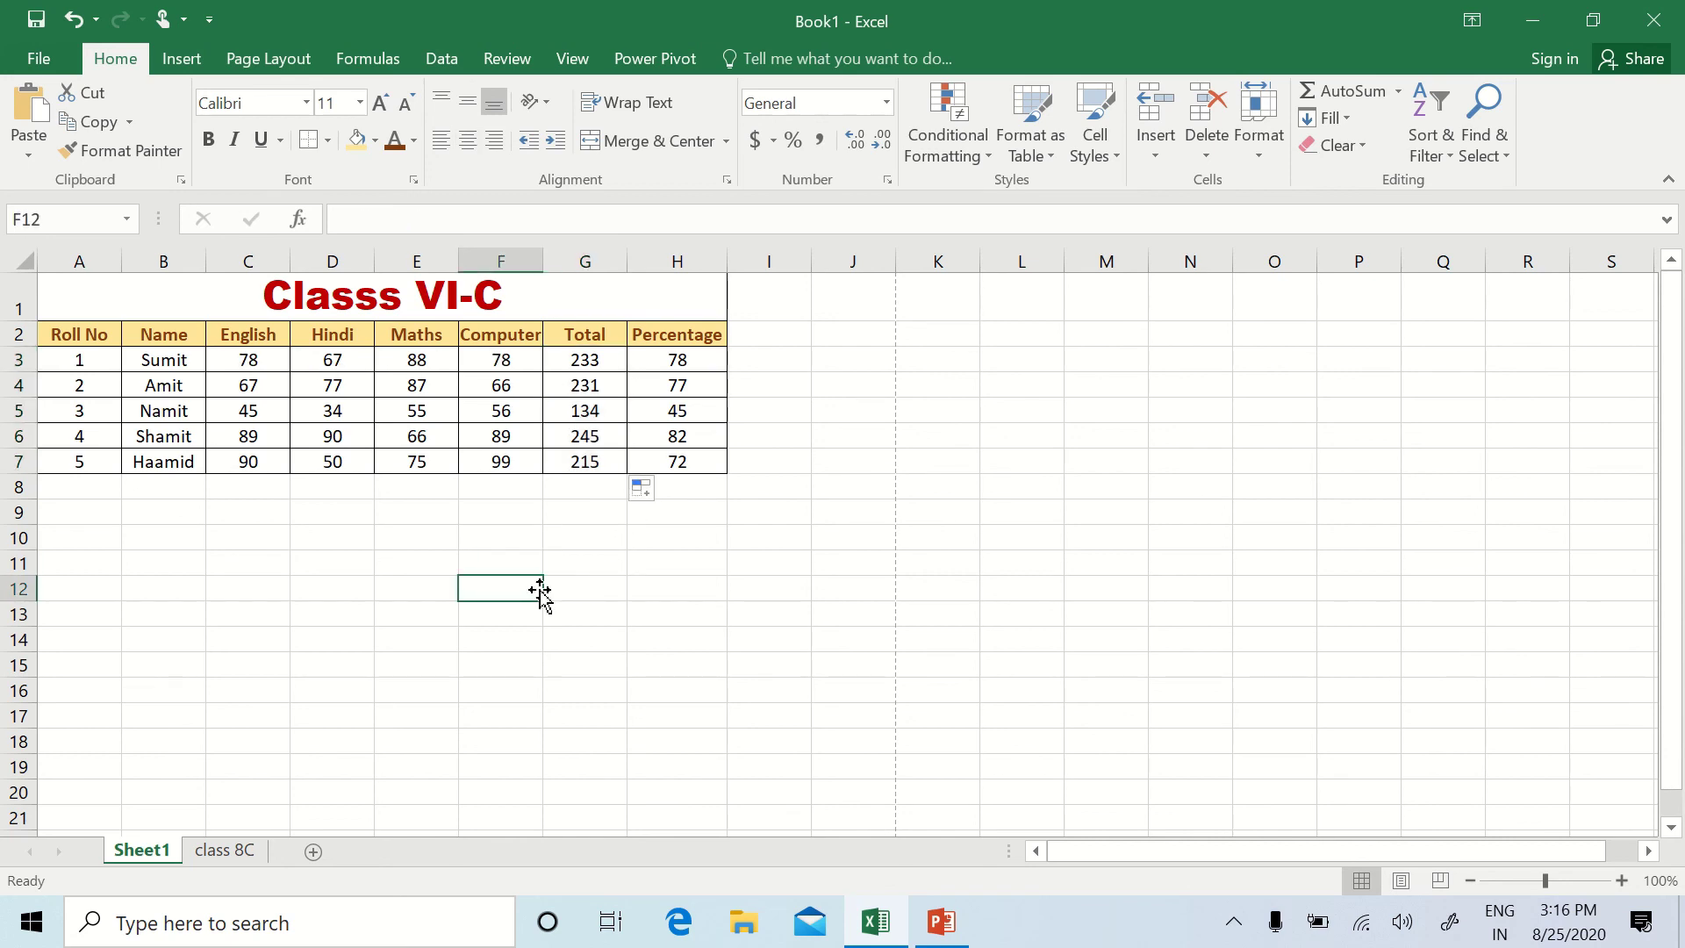